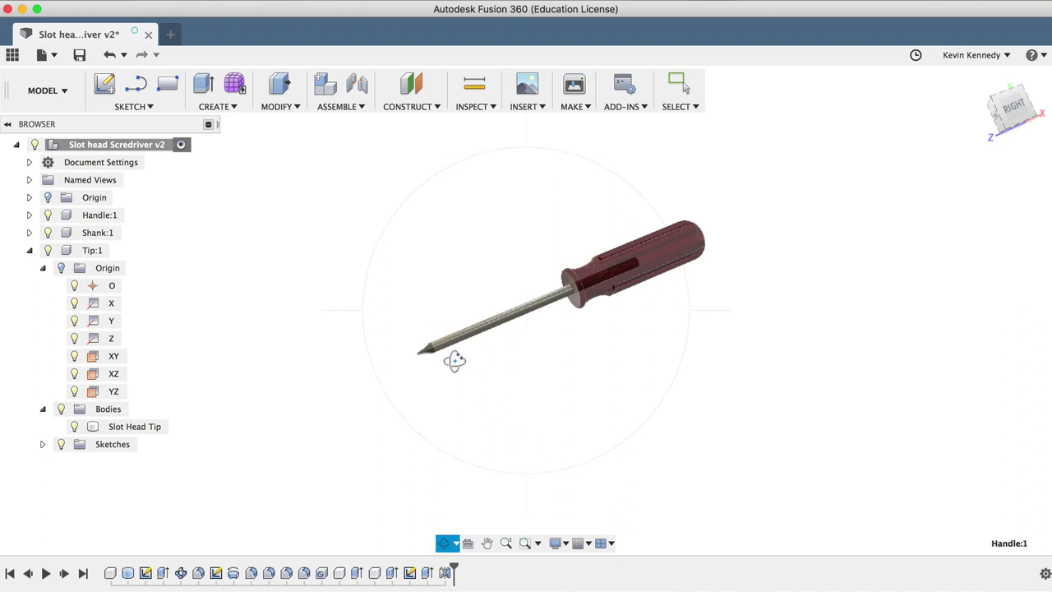
left_click_drag(453, 359, 671, 272)
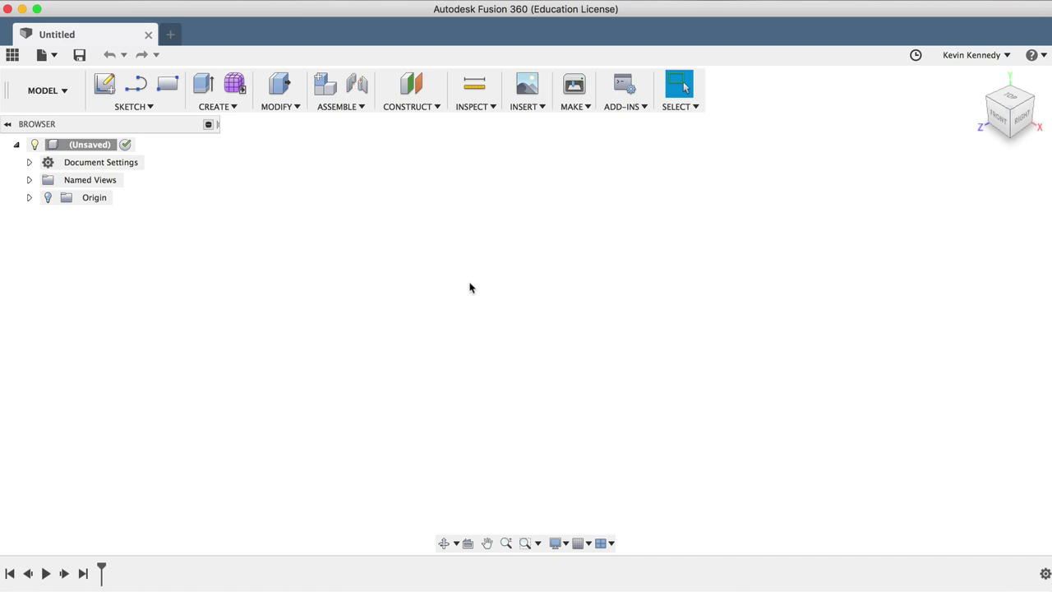
- Create a new empty component named Handle and make it the active component
left_click(344, 108)
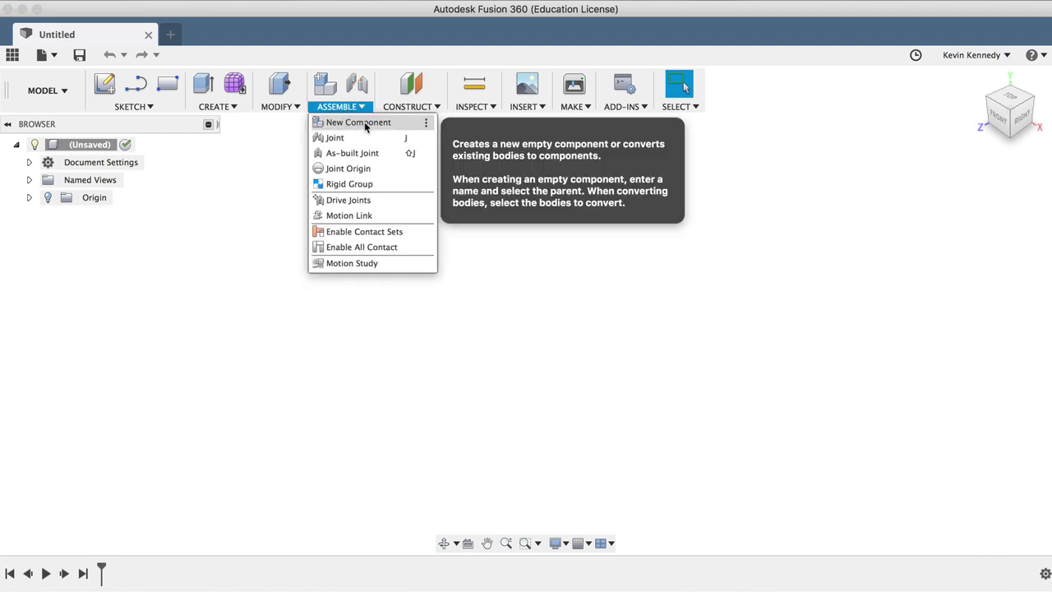
left_click(366, 124)
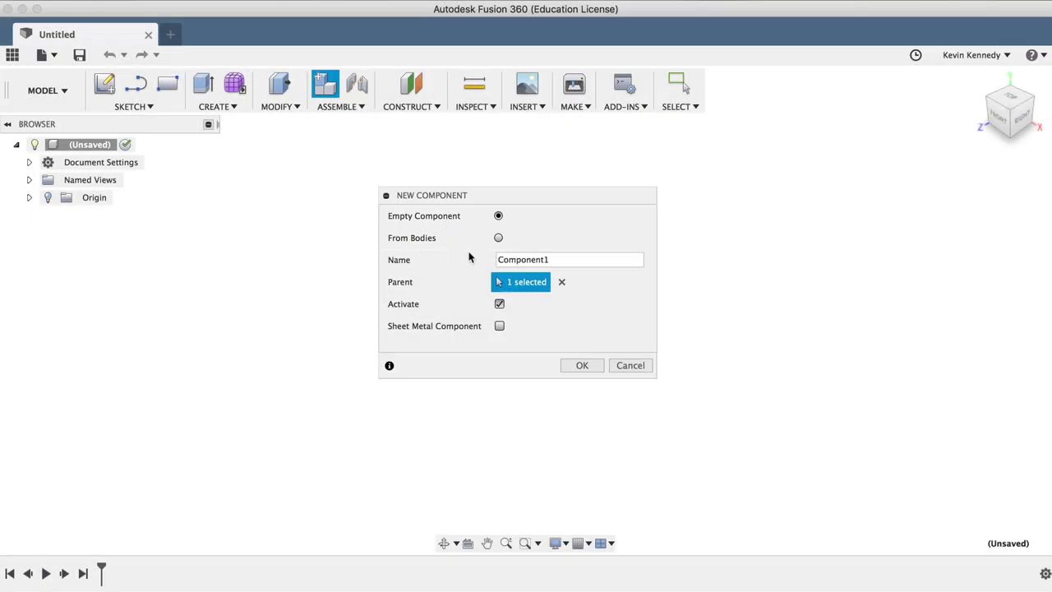
left_click(557, 259)
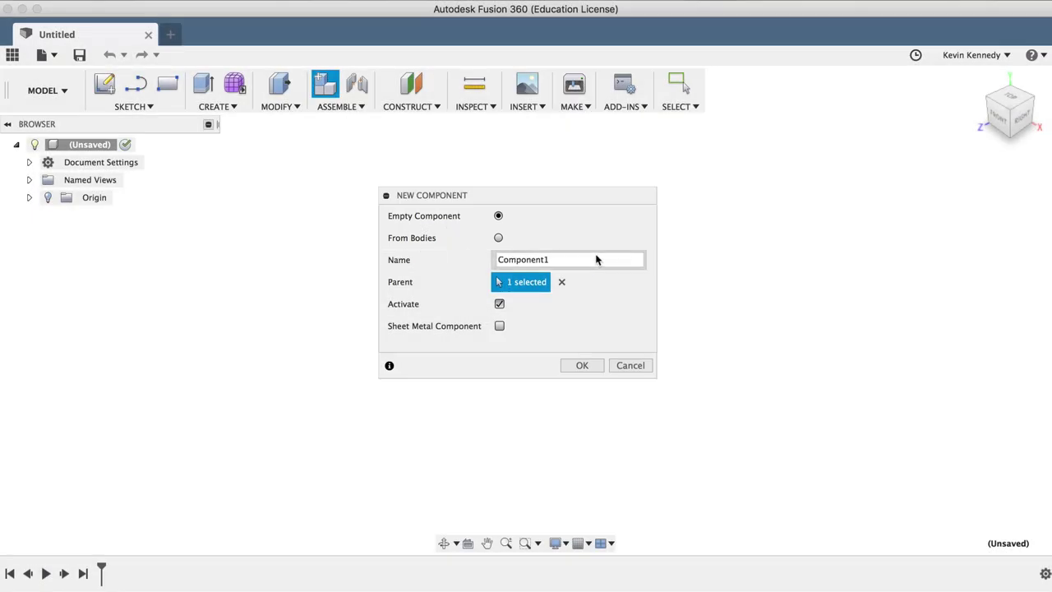
left_click(510, 258)
double_click(511, 259)
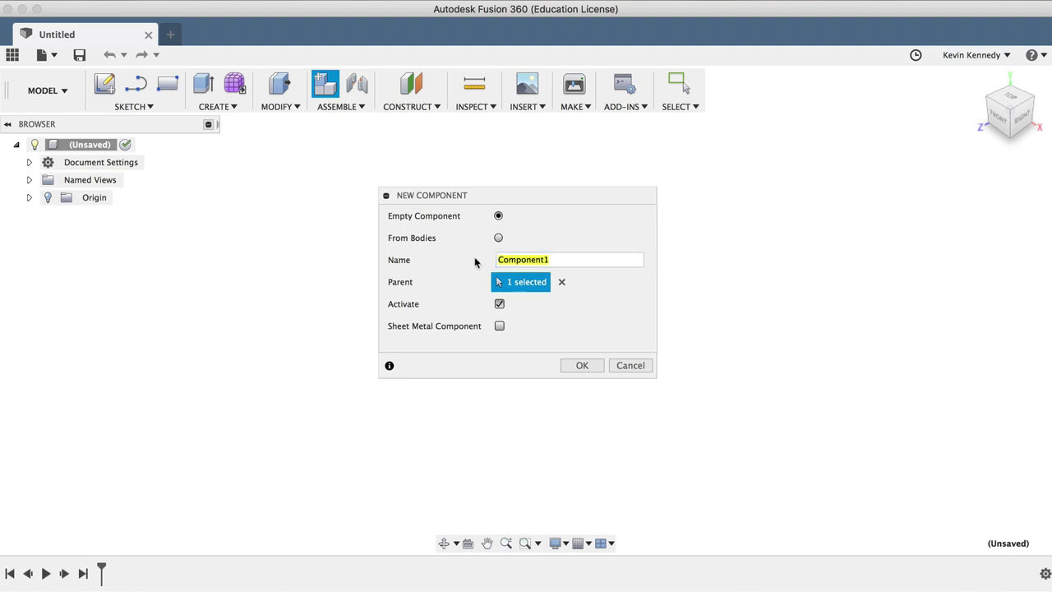
type("Handle")
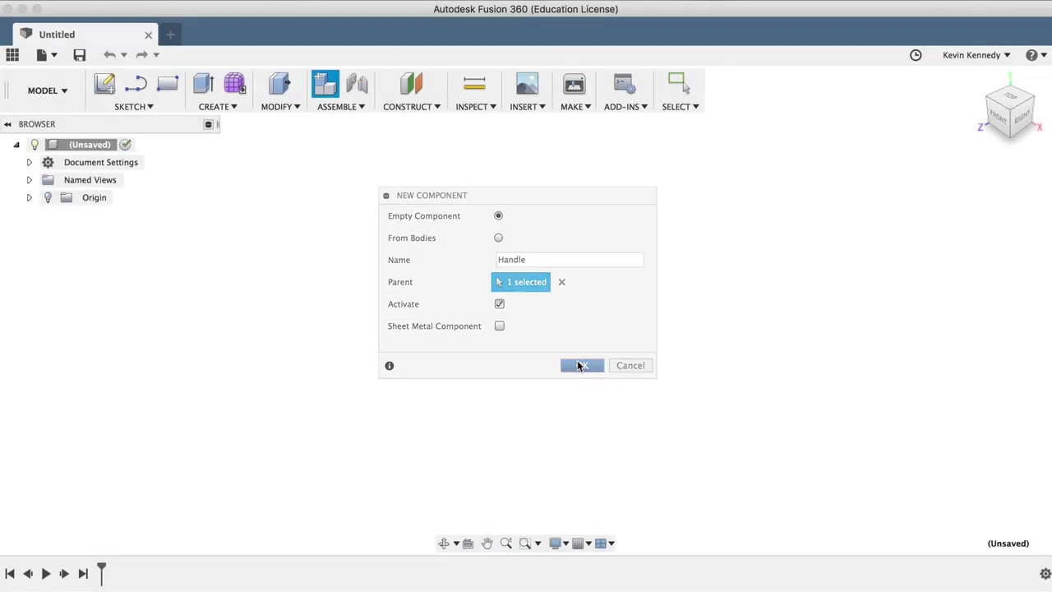
left_click(580, 364)
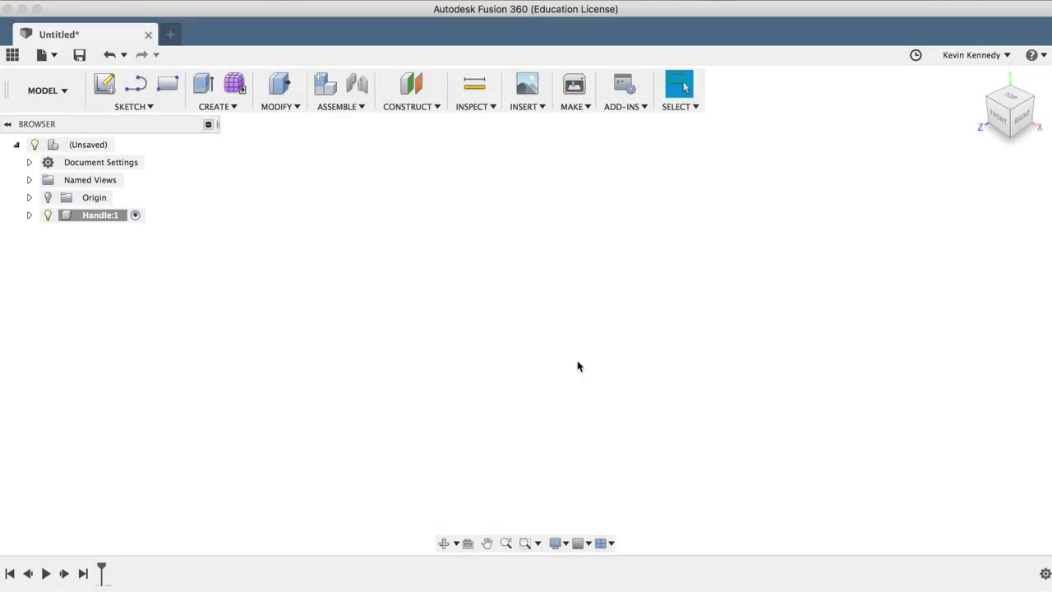
- Create a solid cylinder on the XY plane, centred at the origin, with a 28 mm diameter and 100 mm height as a new body
left_click(226, 108)
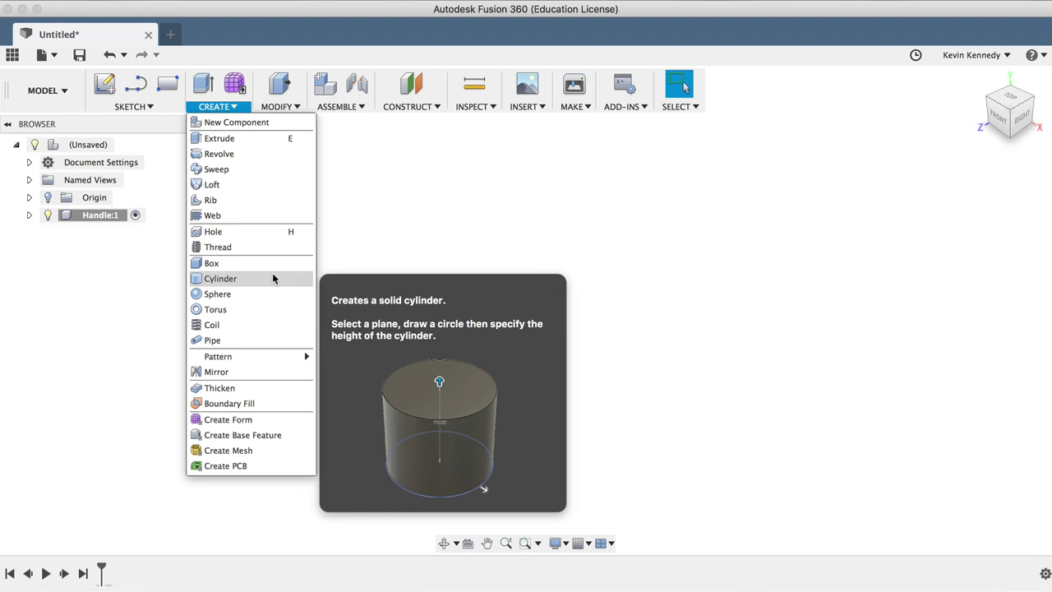
left_click(272, 278)
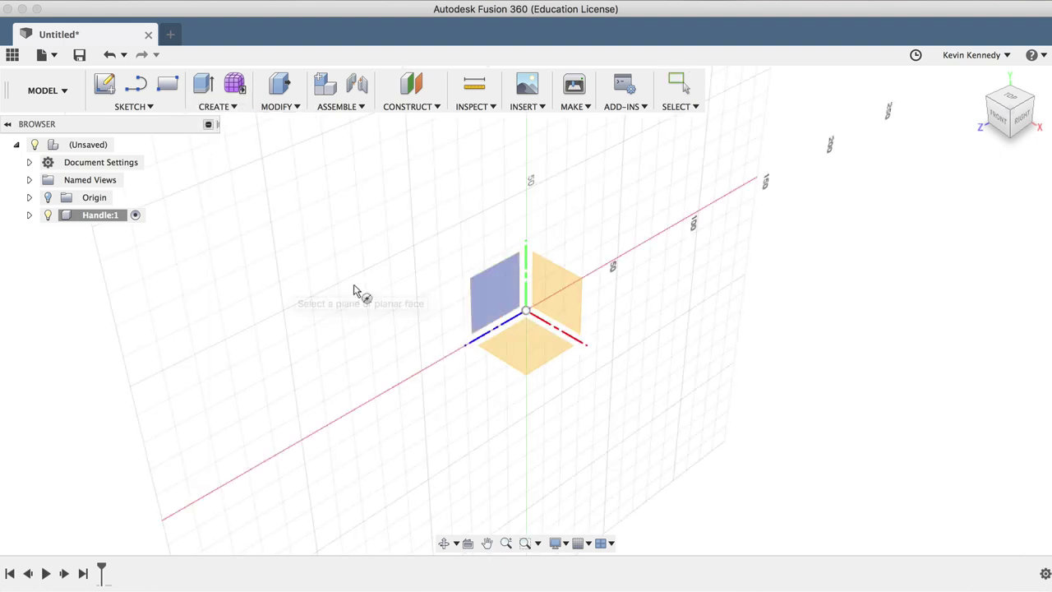
left_click(469, 296)
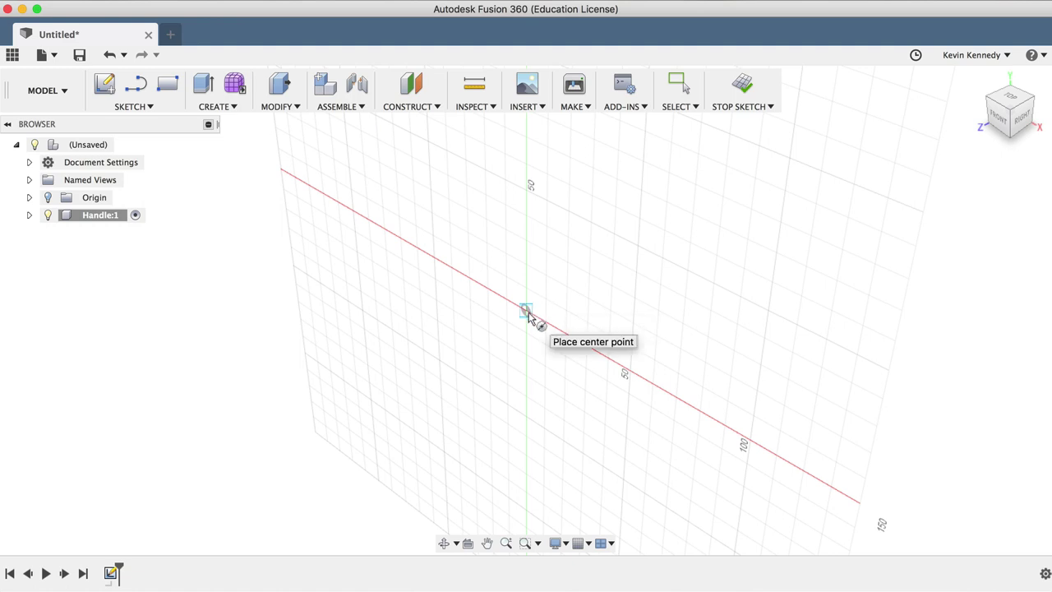
left_click(527, 312)
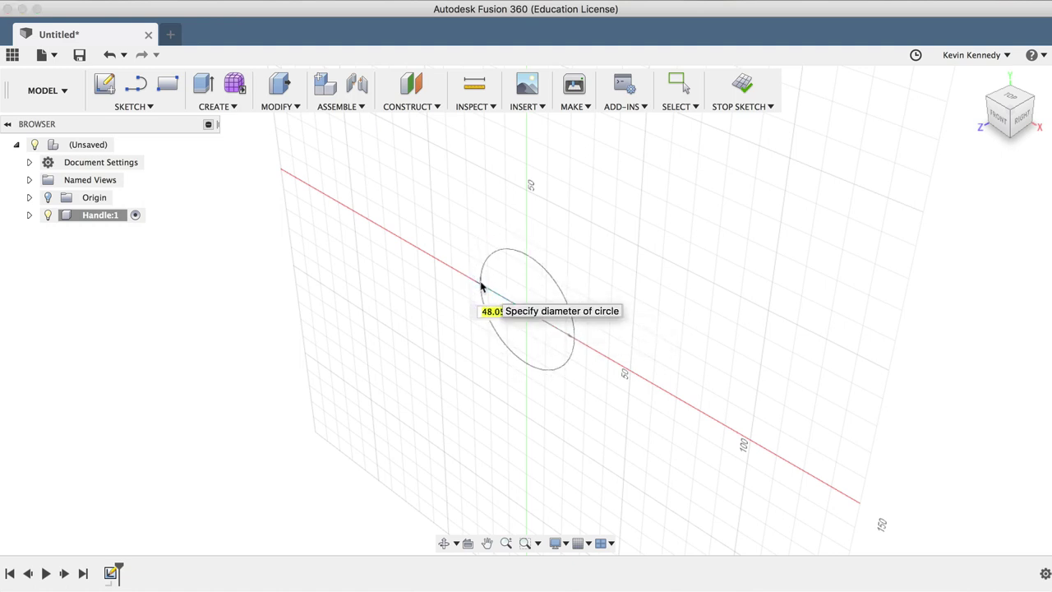
key("BackSpace")
type("25")
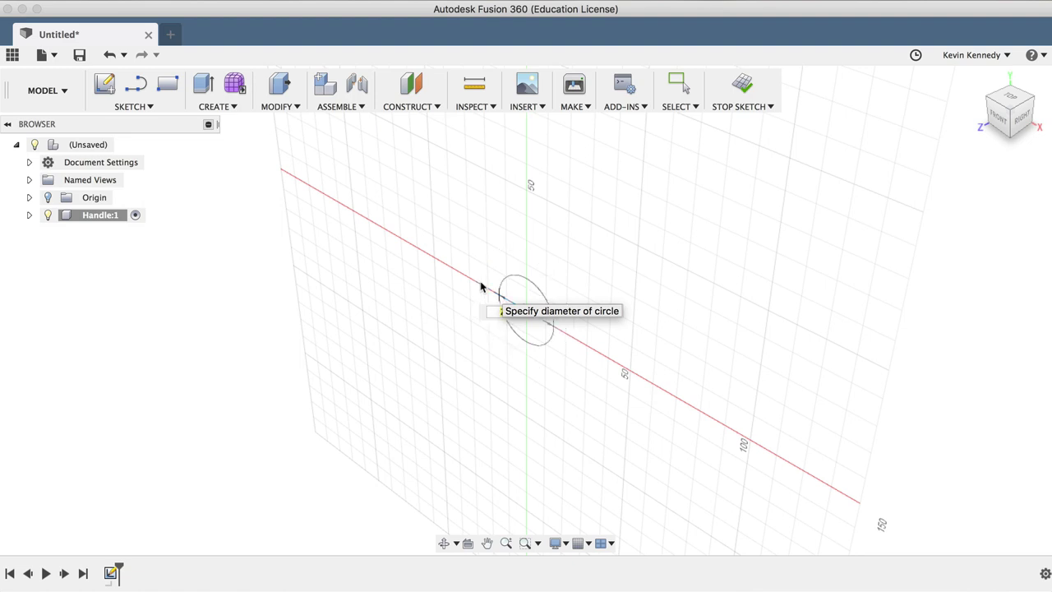
key("Tab")
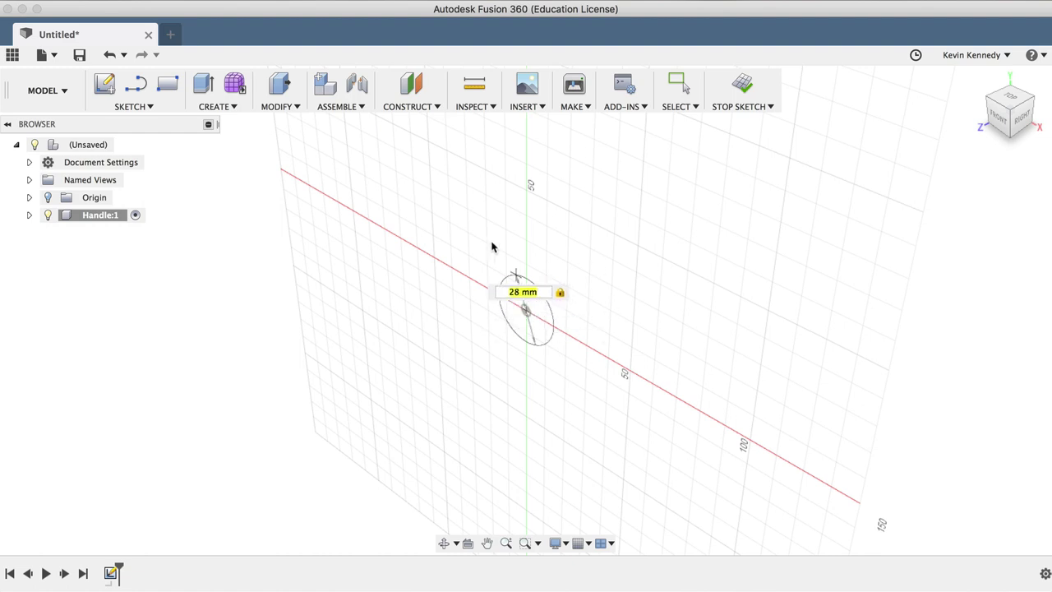
left_click(489, 293)
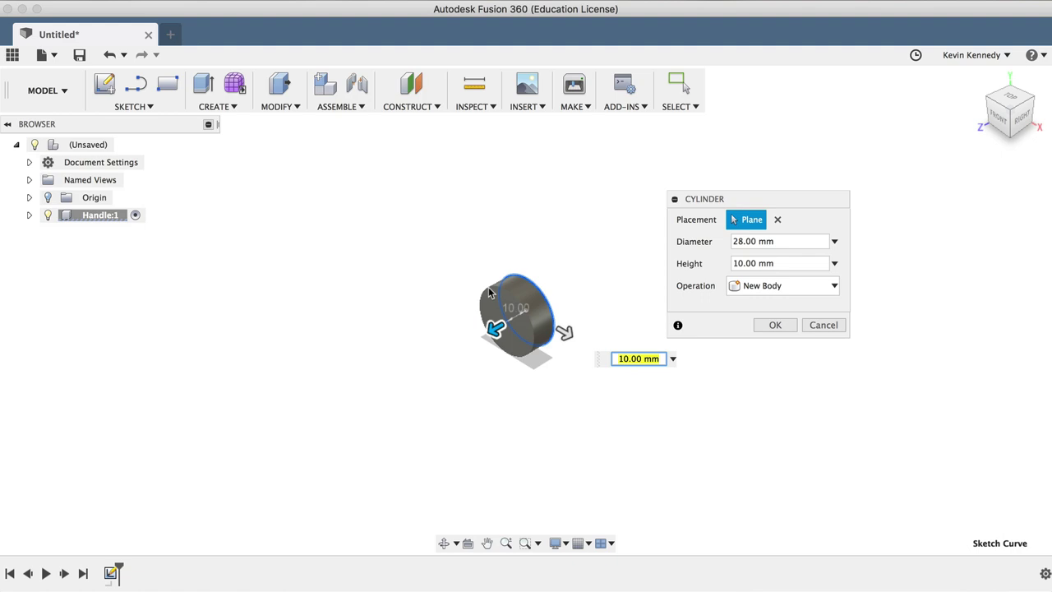
type("100")
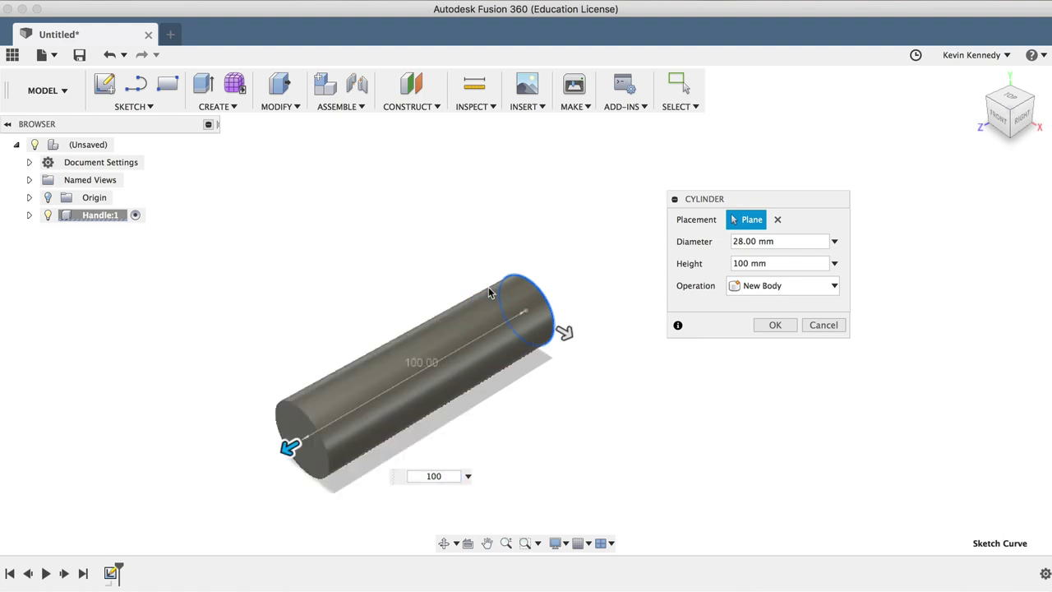
left_click(762, 325)
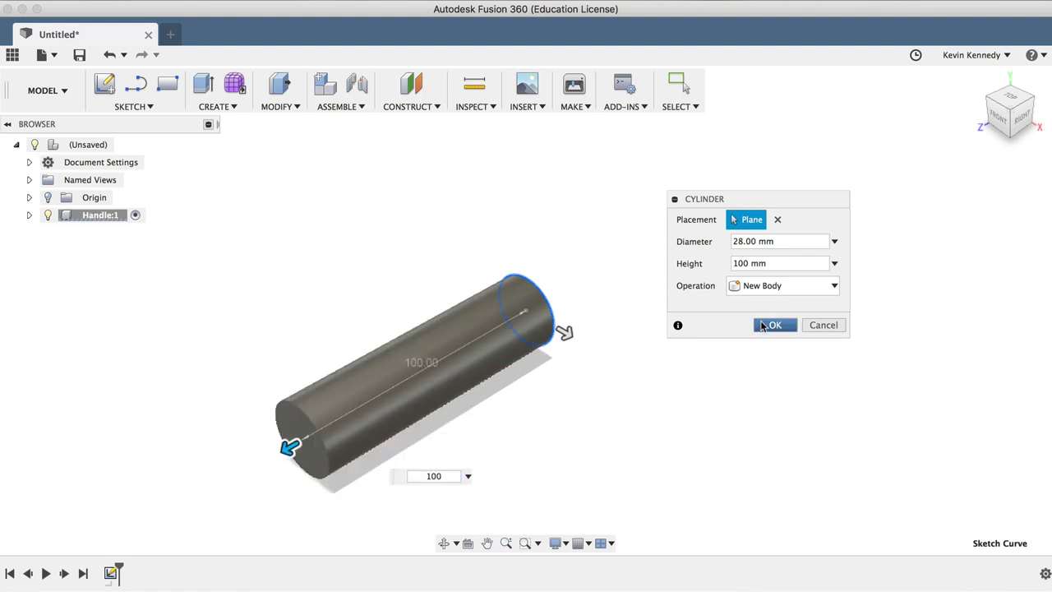
- Rename the body in the Handle component as Cylinder
scroll(422, 429, "up", 4)
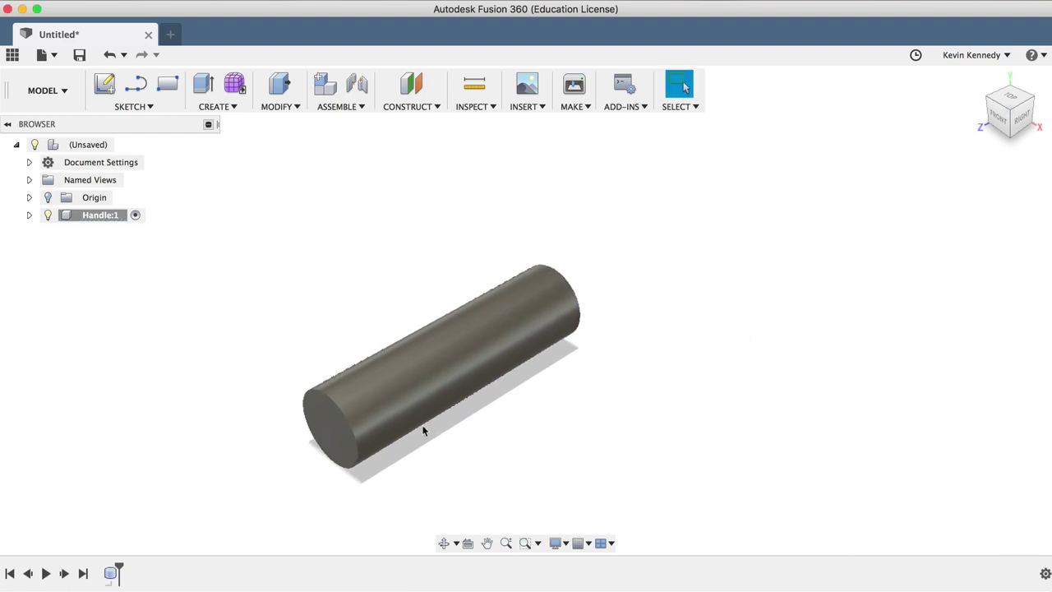
scroll(422, 430, "down", 5)
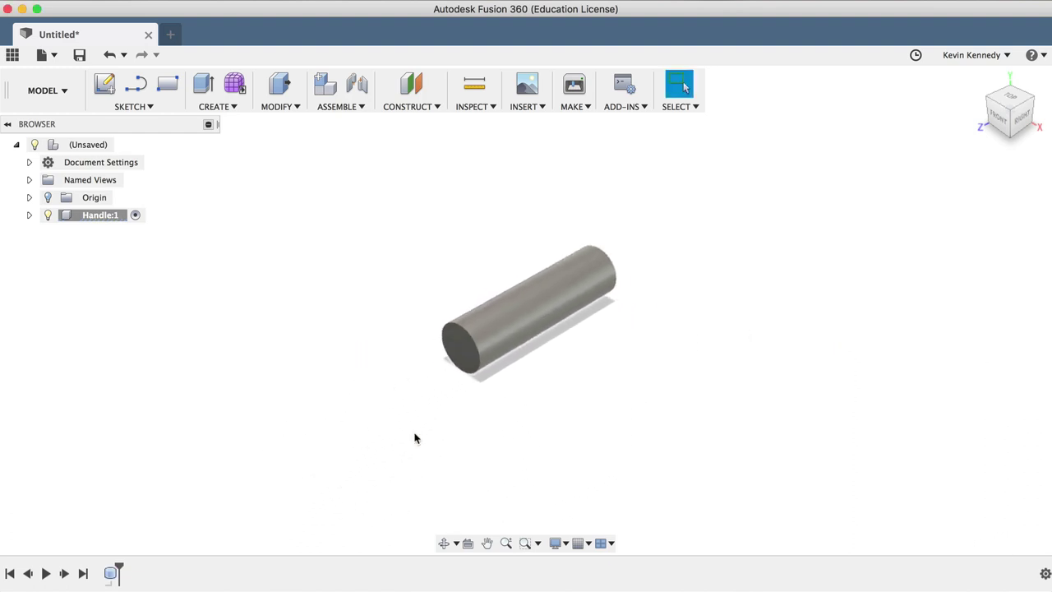
left_click(28, 215)
left_click(43, 250)
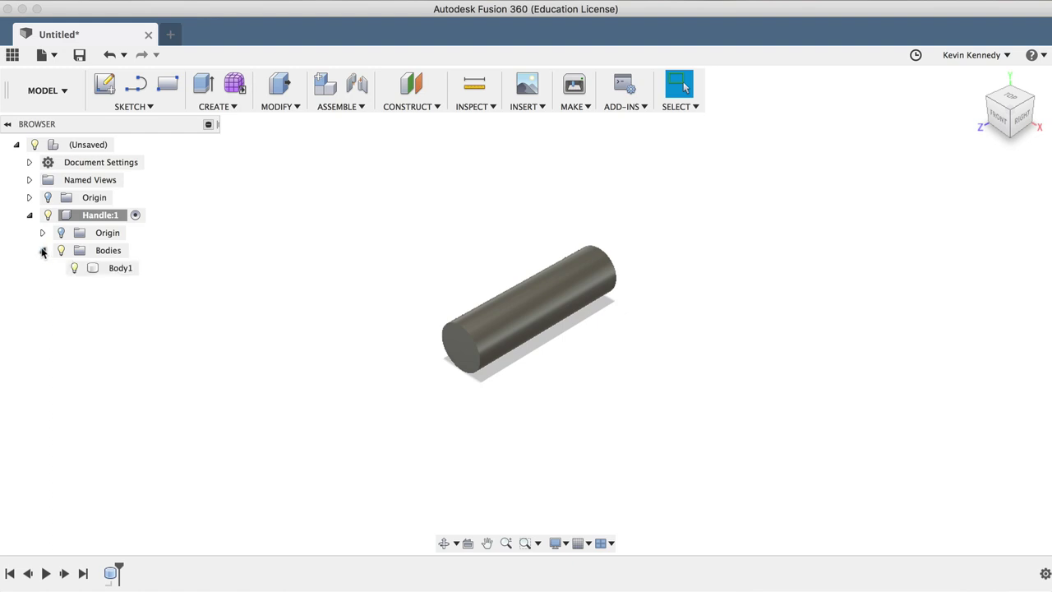
left_click(104, 270)
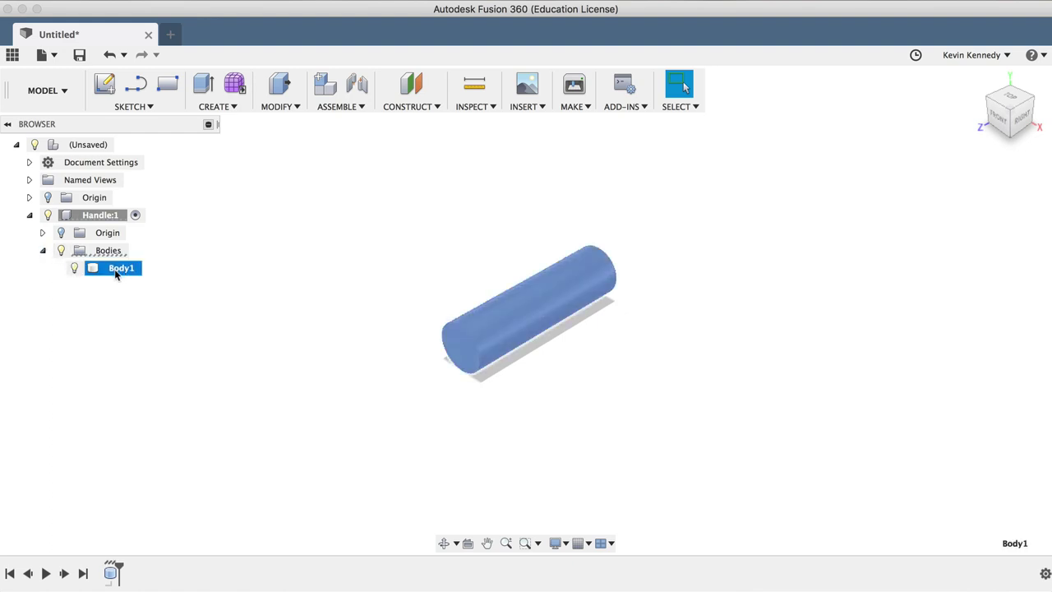
double_click(120, 269)
type("Cylinder")
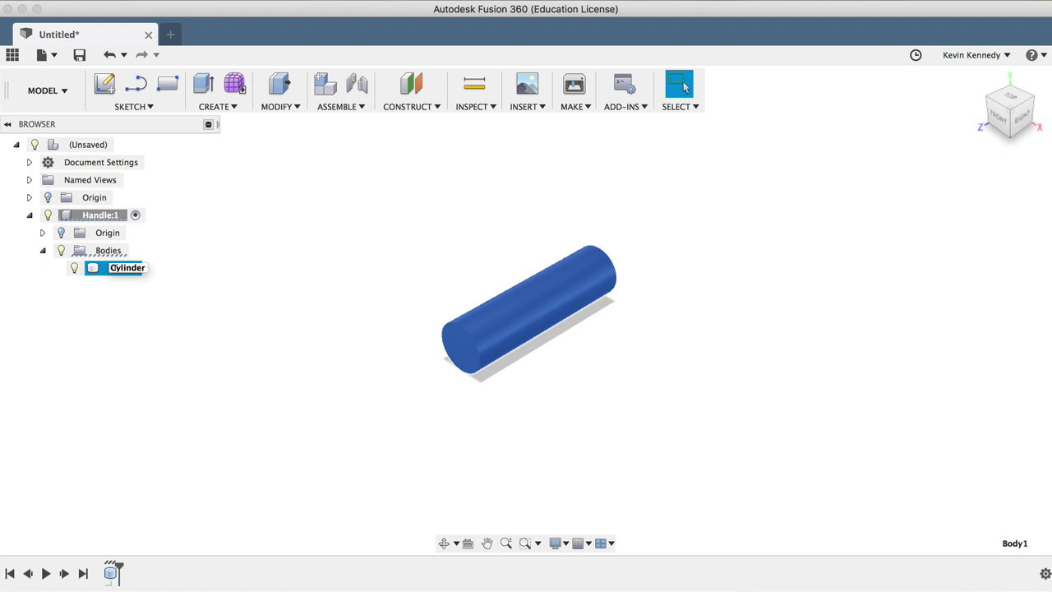
key("Return")
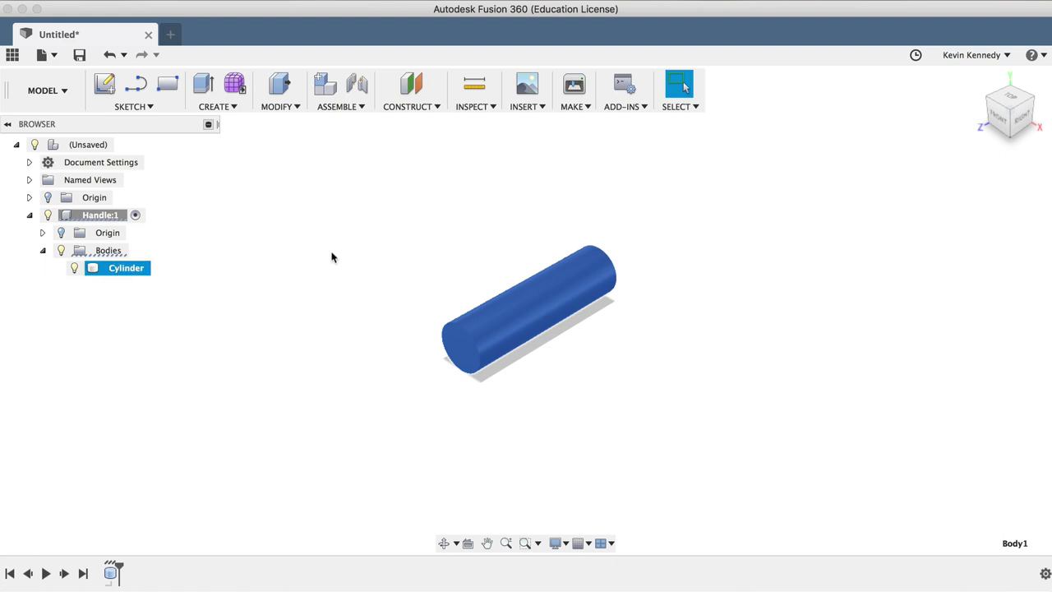
- Save the design as "Slot head Scredriver" in the Scripts folder and clear the body selection
left_click(79, 55)
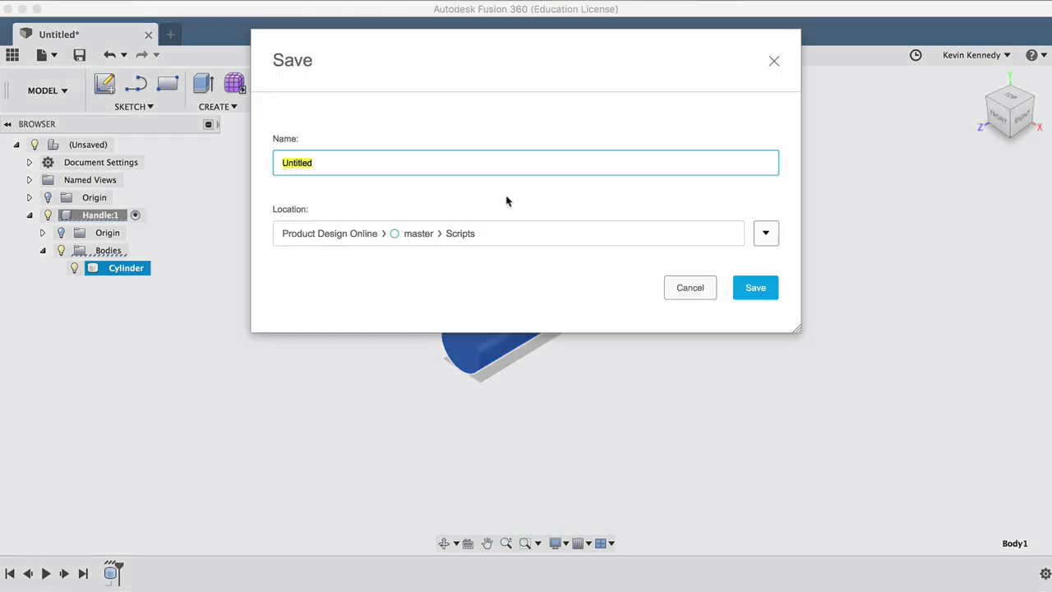
type("Slot head Scredriver")
key("Return")
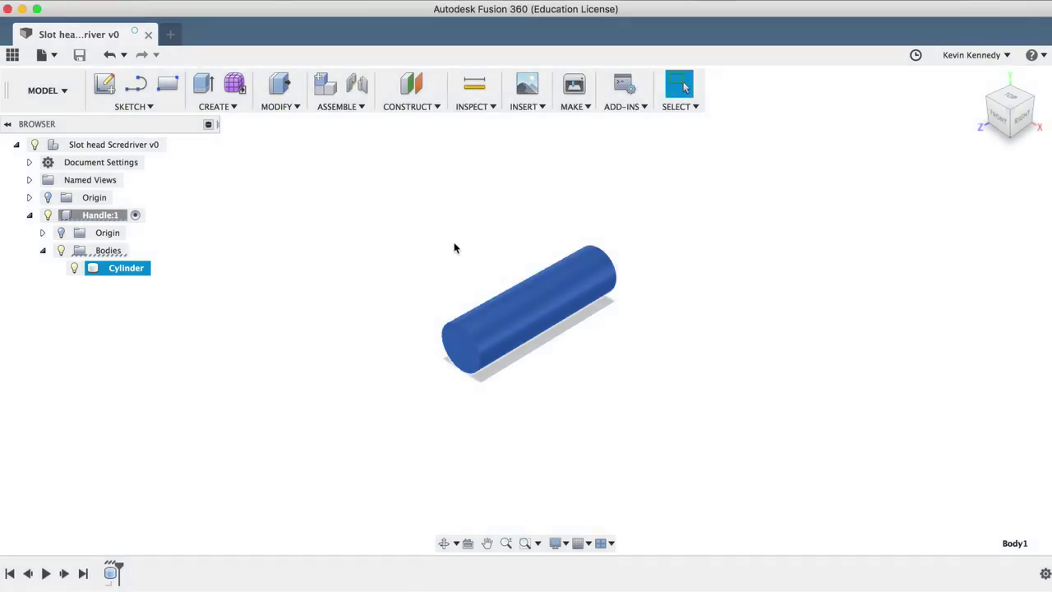
left_click(453, 249)
left_click(507, 359)
scroll(507, 359, "up", 3)
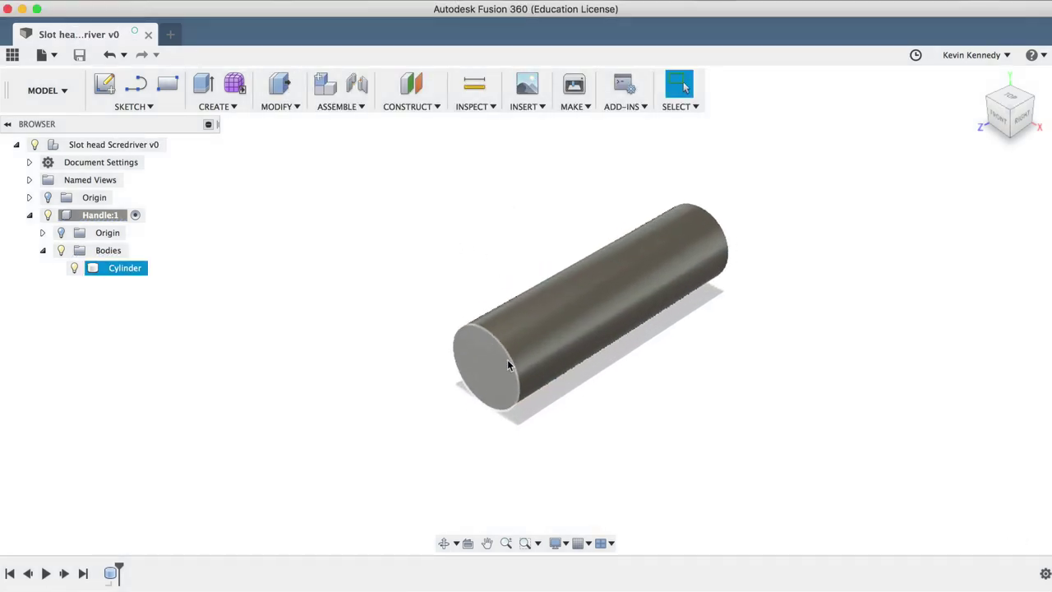
left_click(397, 281)
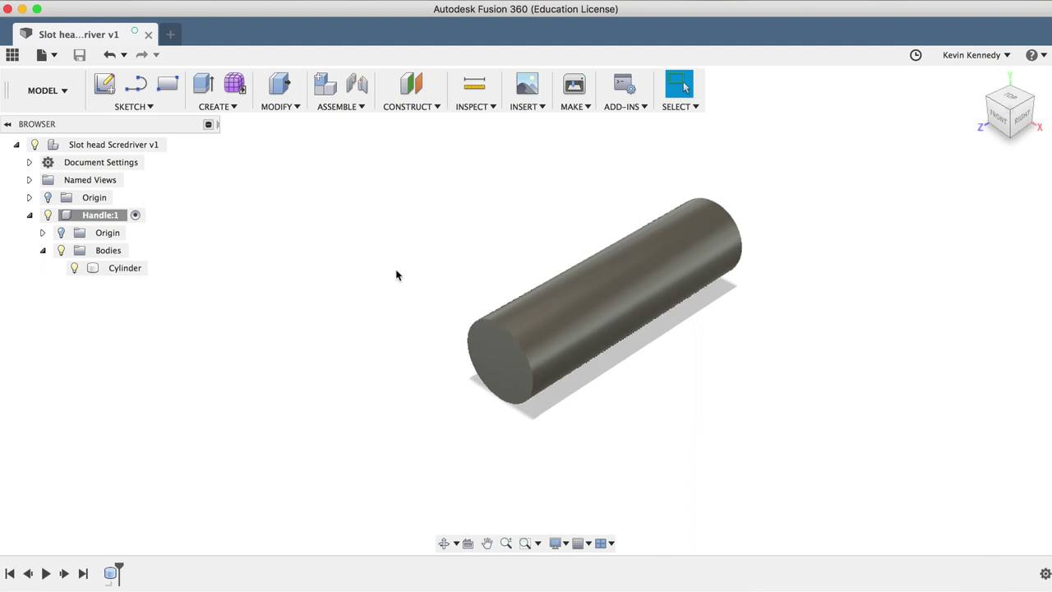
- Sketch a 6 mm diameter circle on the cylinder's back end face, centred where the horizontal axis meets the face's edge
left_click_drag(1013, 113, 911, 133)
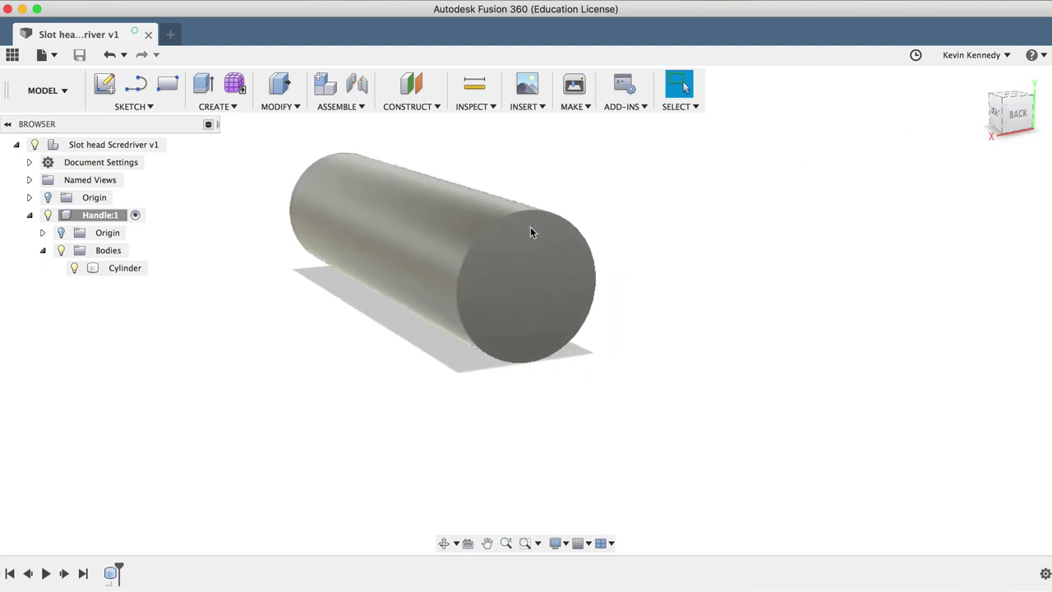
left_click(532, 247)
key("c")
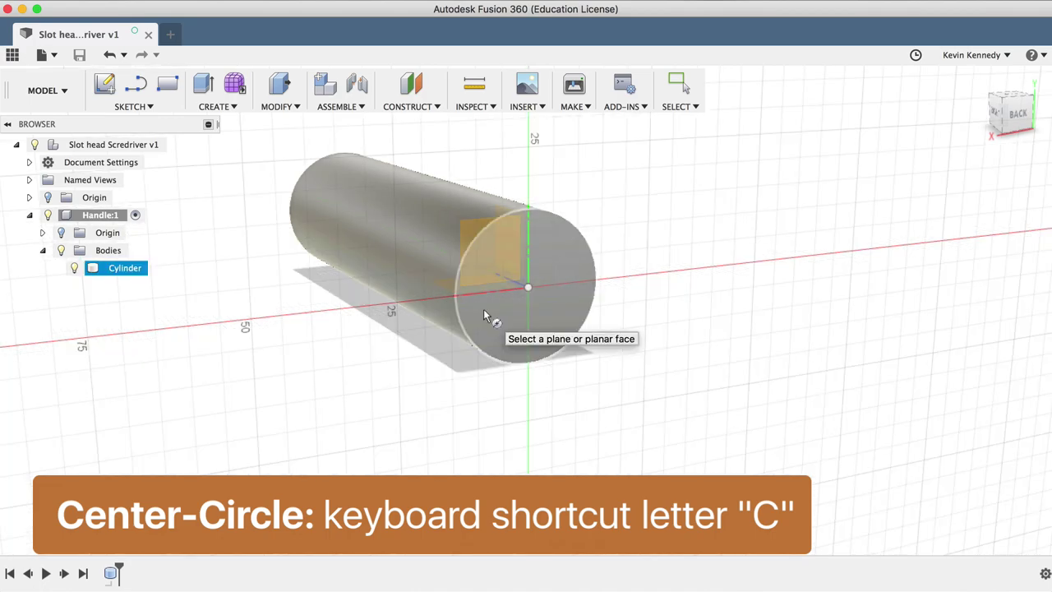
left_click(486, 315)
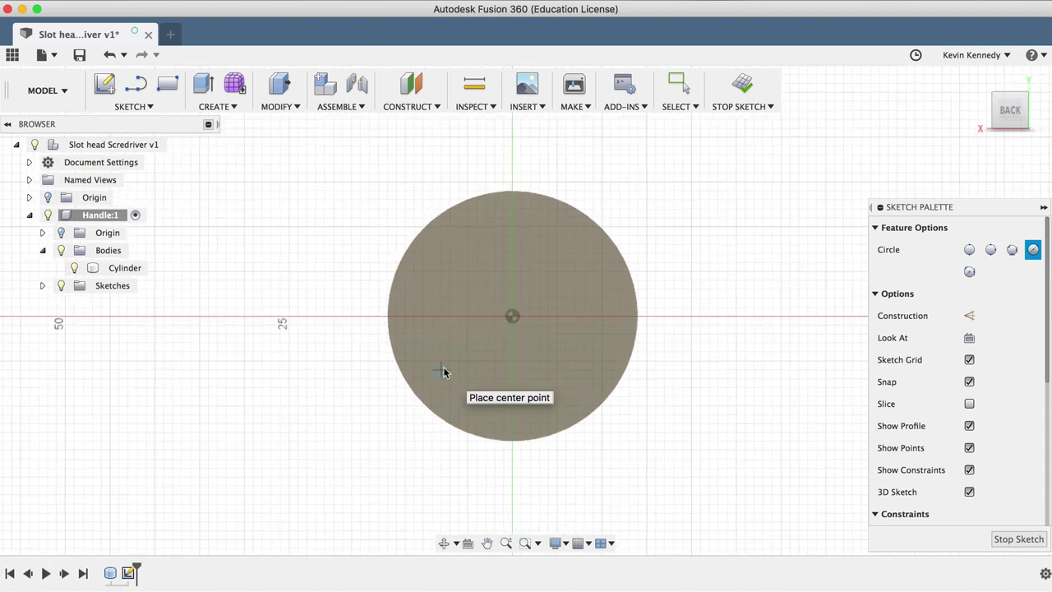
left_click(387, 319)
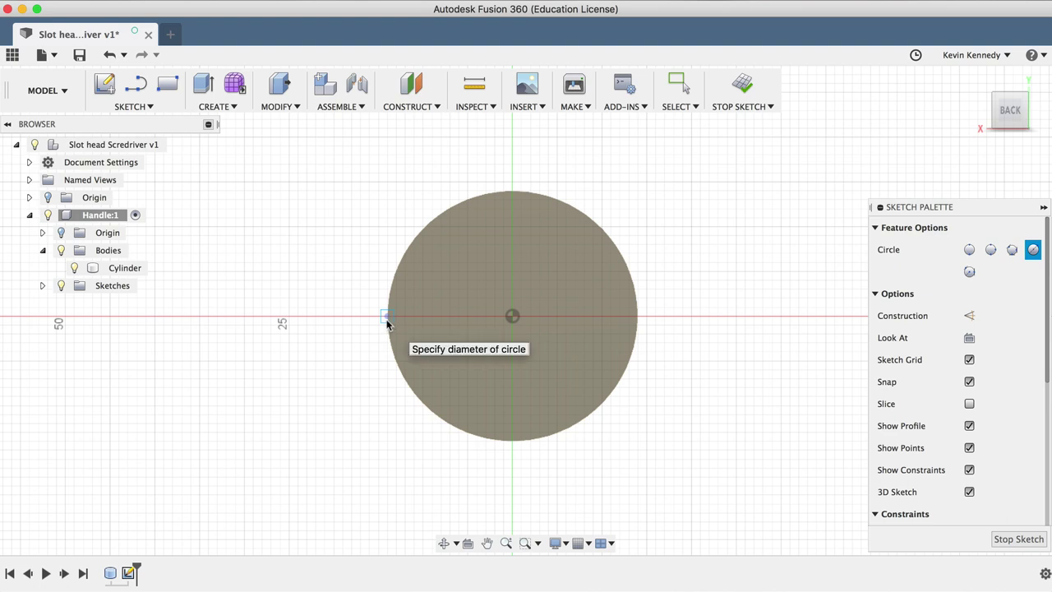
type("6")
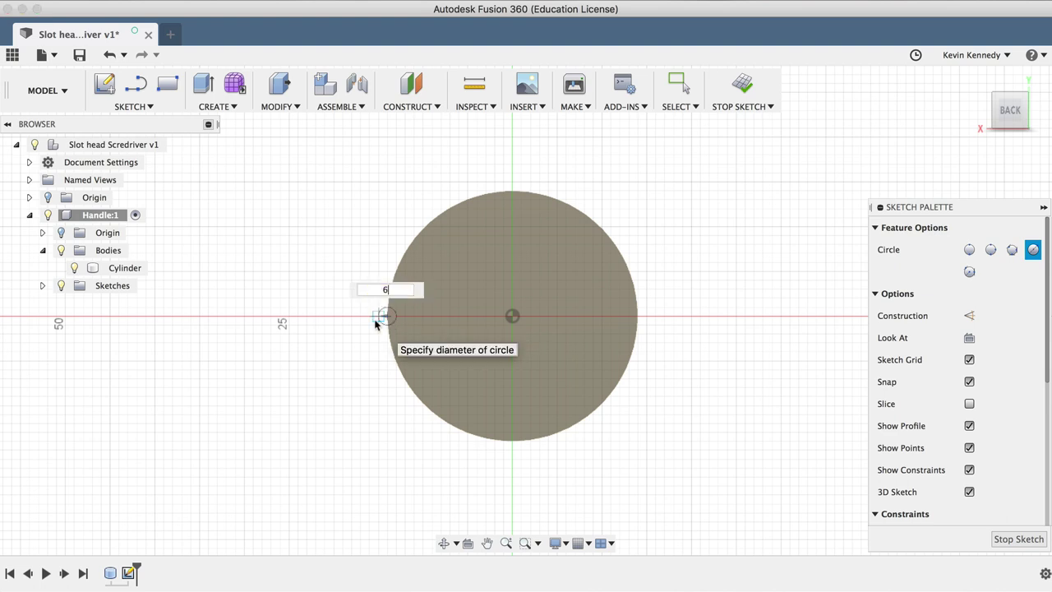
key("Tab")
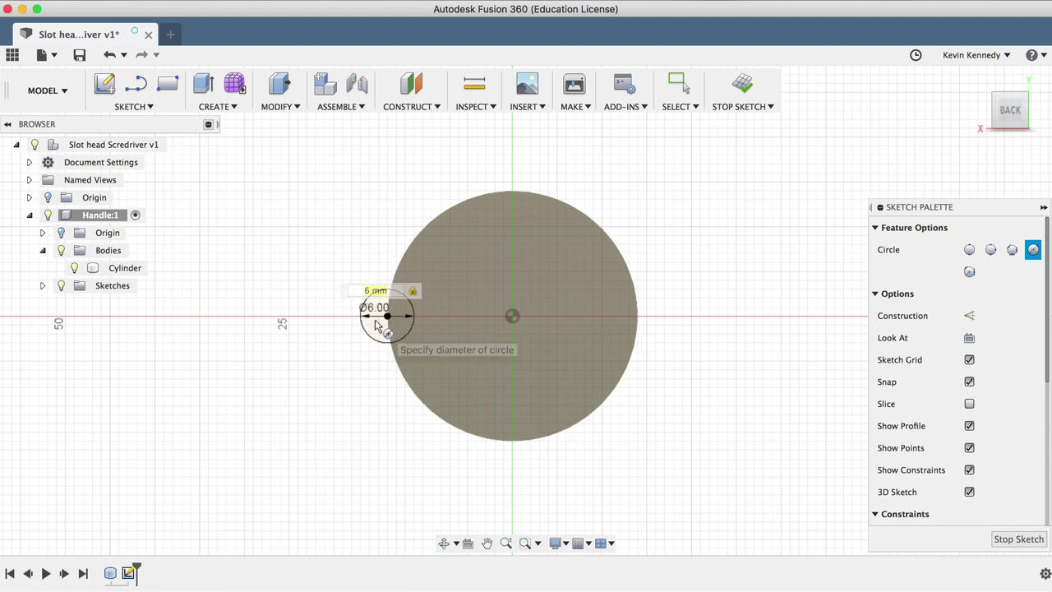
key("Return")
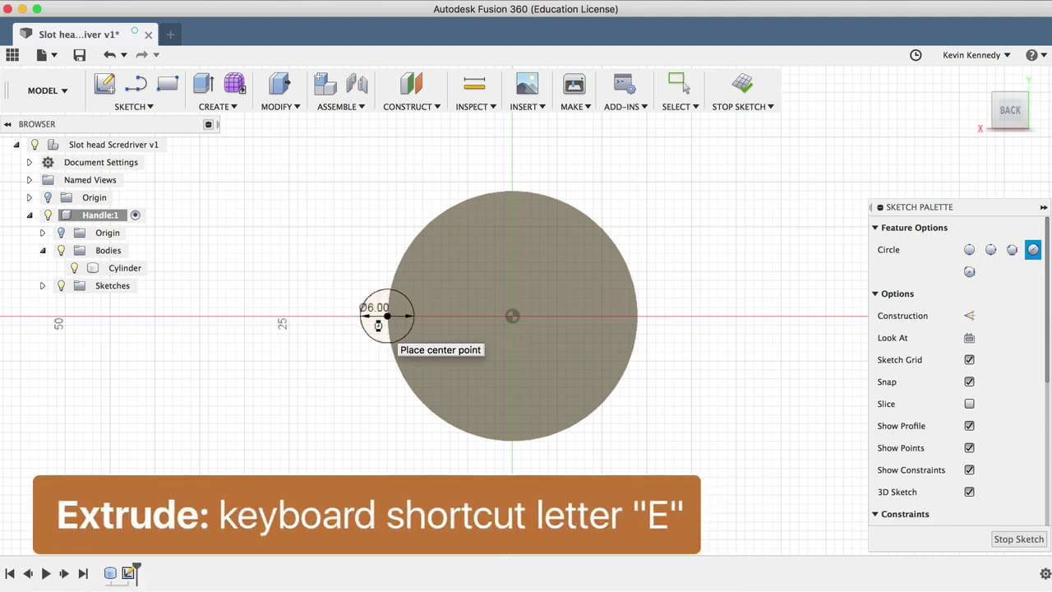
- Extrude the small circle's profile that overlaps the cylinder by -75 mm as a cut, forming a lengthwise groove
key("e")
left_click(463, 304)
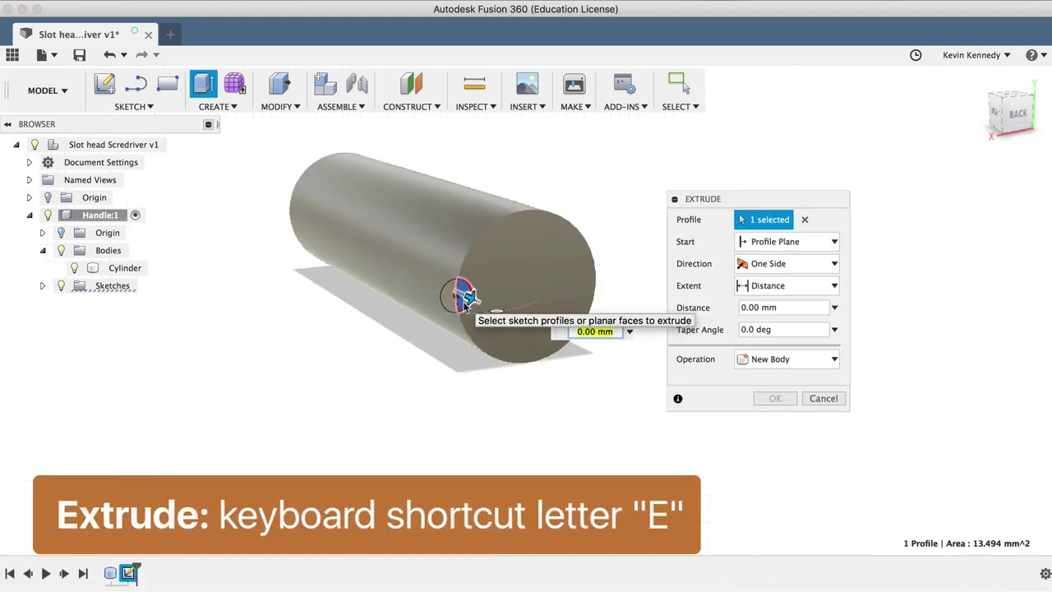
left_click_drag(472, 304, 347, 228)
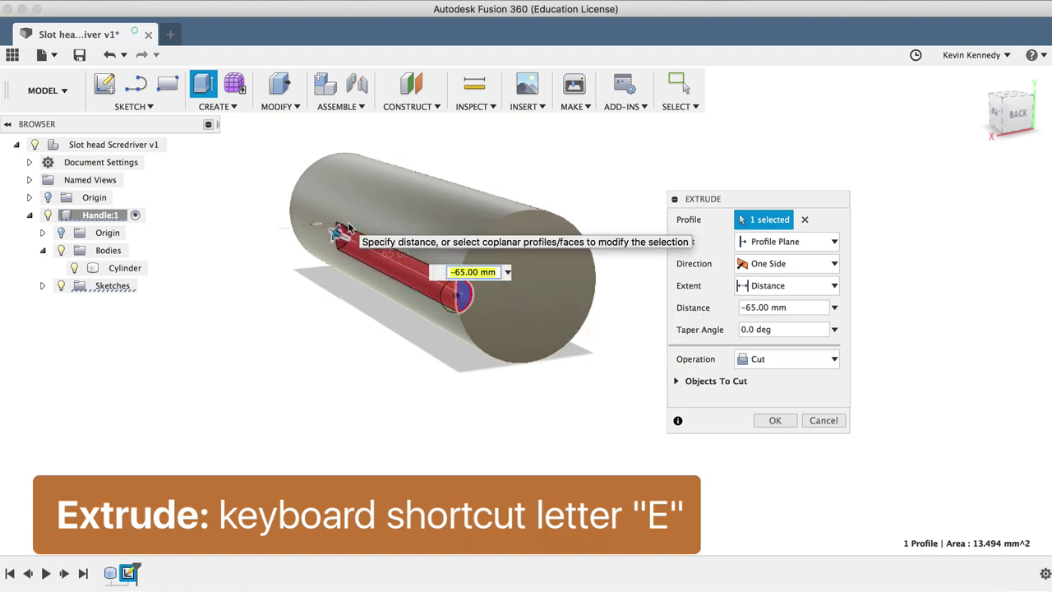
type("-75")
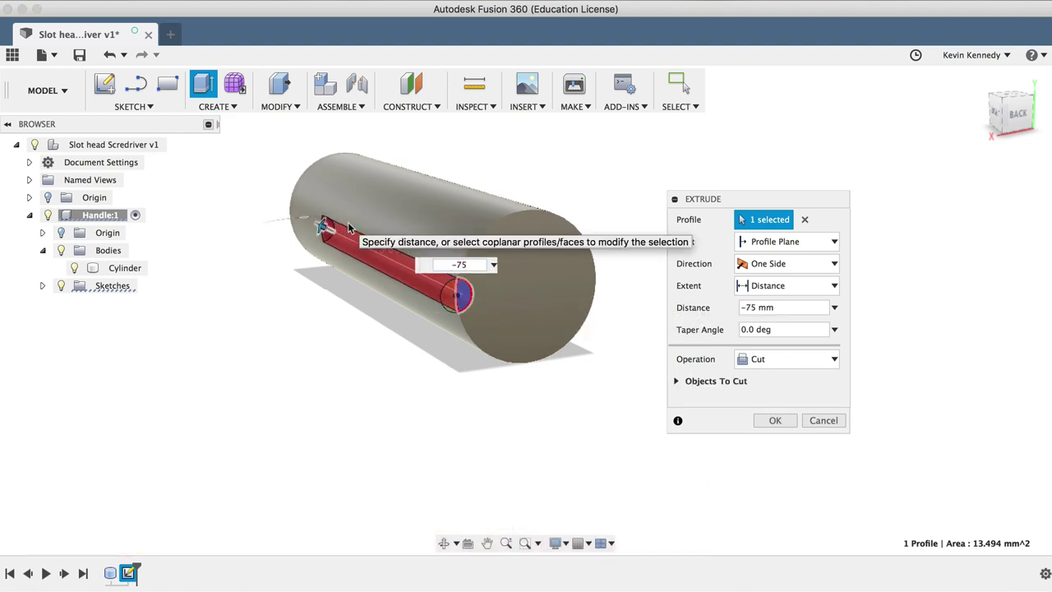
left_click(774, 420)
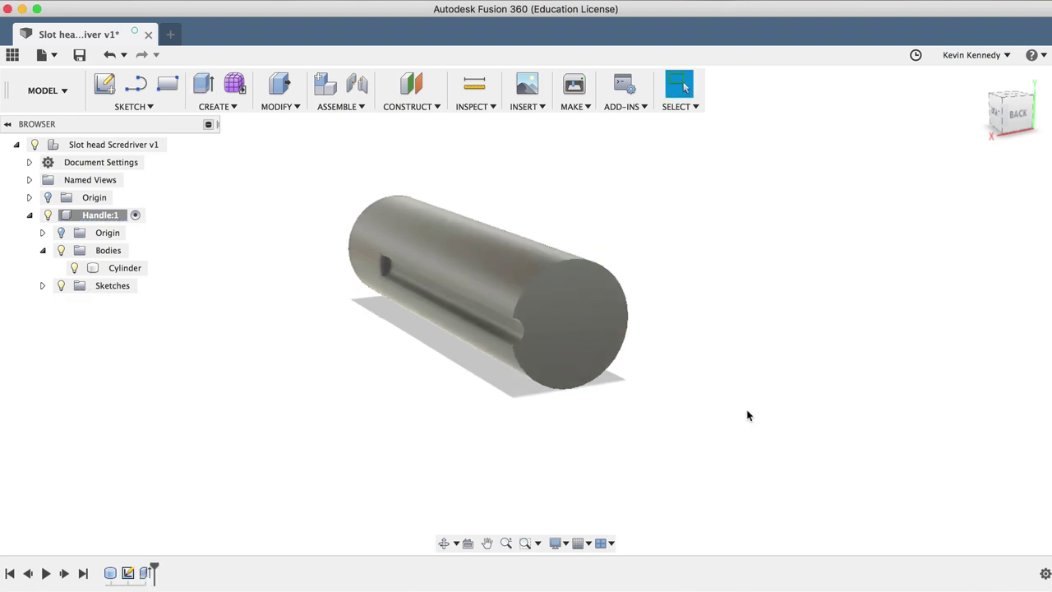
- Start a circular pattern with the pattern type Features and choose the groove's extruded cut as the object
left_click(214, 108)
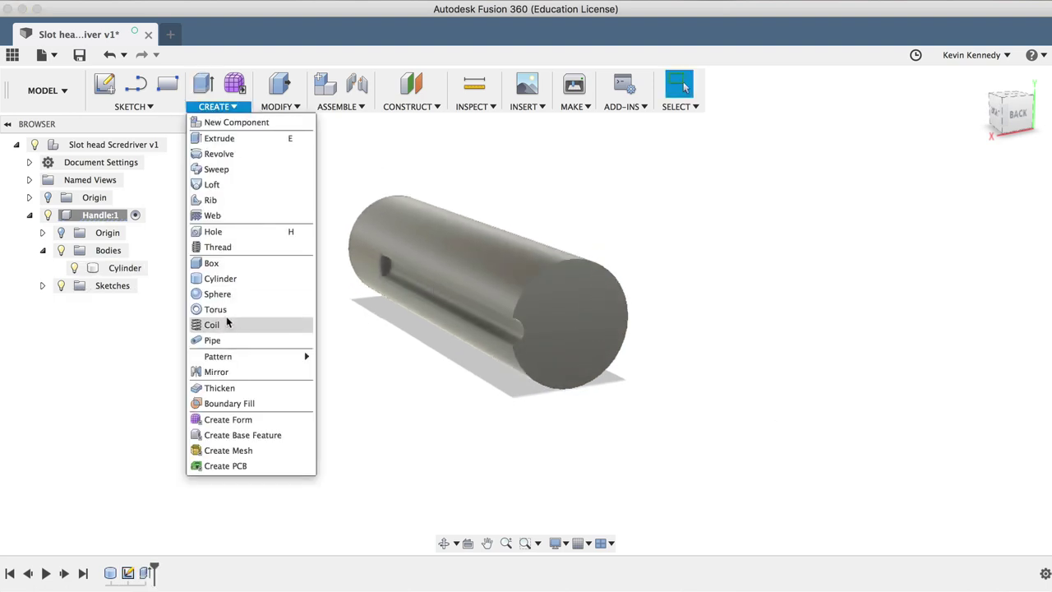
mouse_move(240, 356)
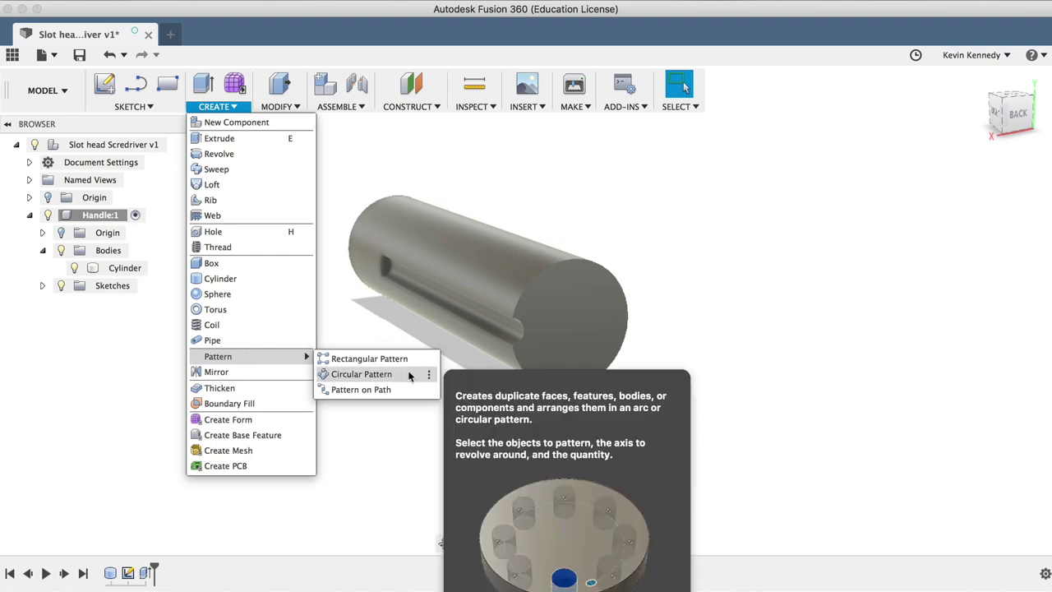
left_click(409, 375)
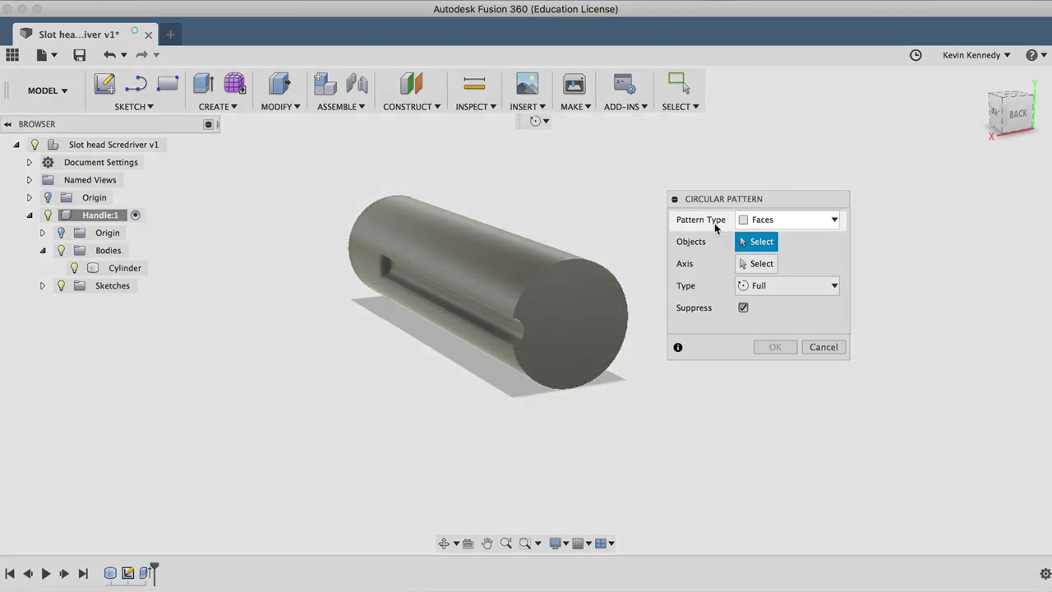
left_click(794, 222)
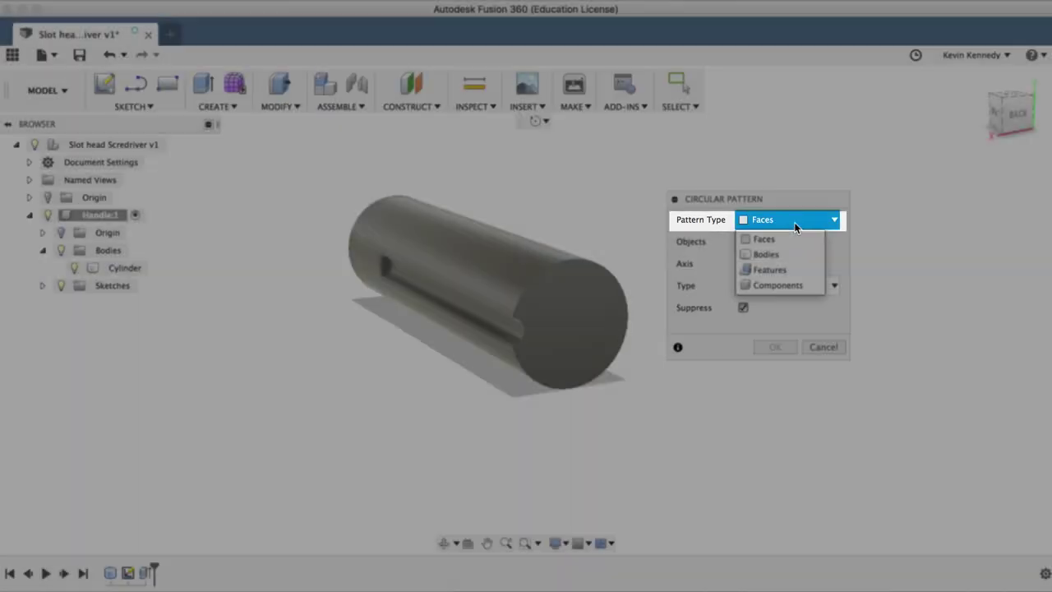
left_click(794, 268)
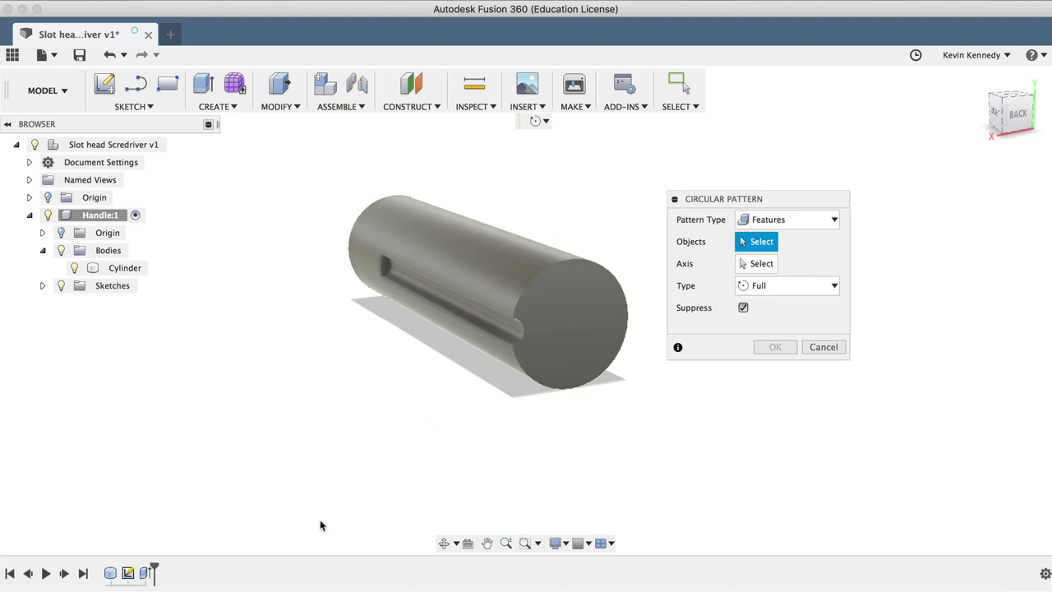
left_click(146, 573)
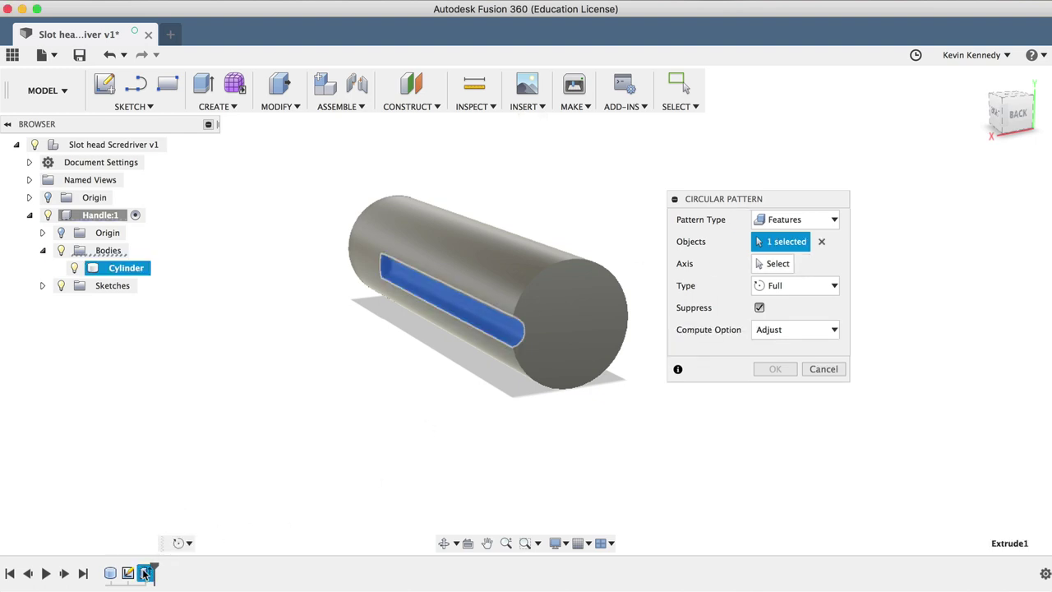
- Pattern the groove fully around the Handle component's Z axis with a quantity of 6
left_click(775, 263)
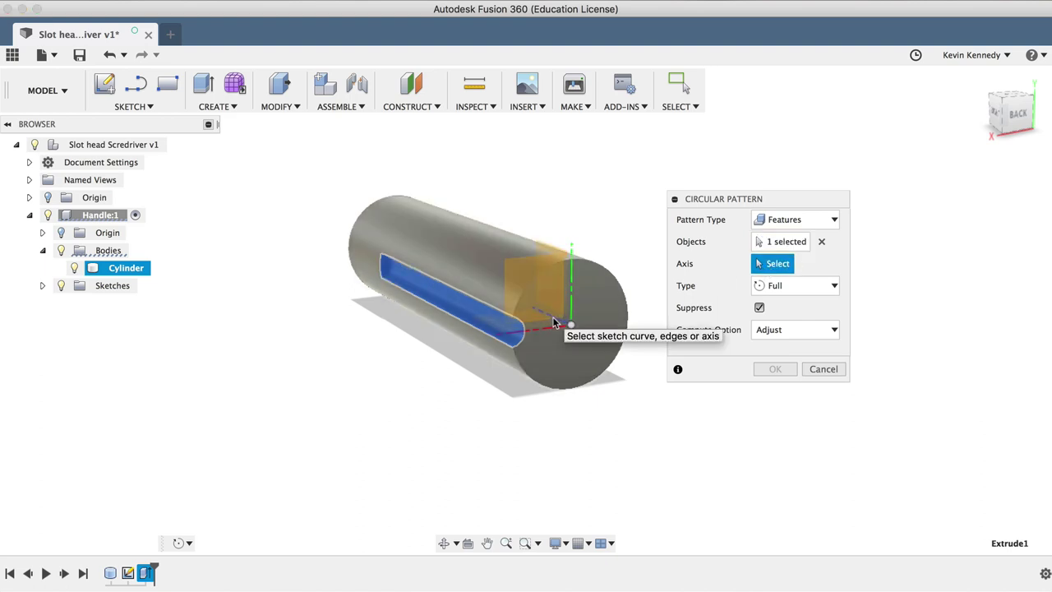
left_click(42, 233)
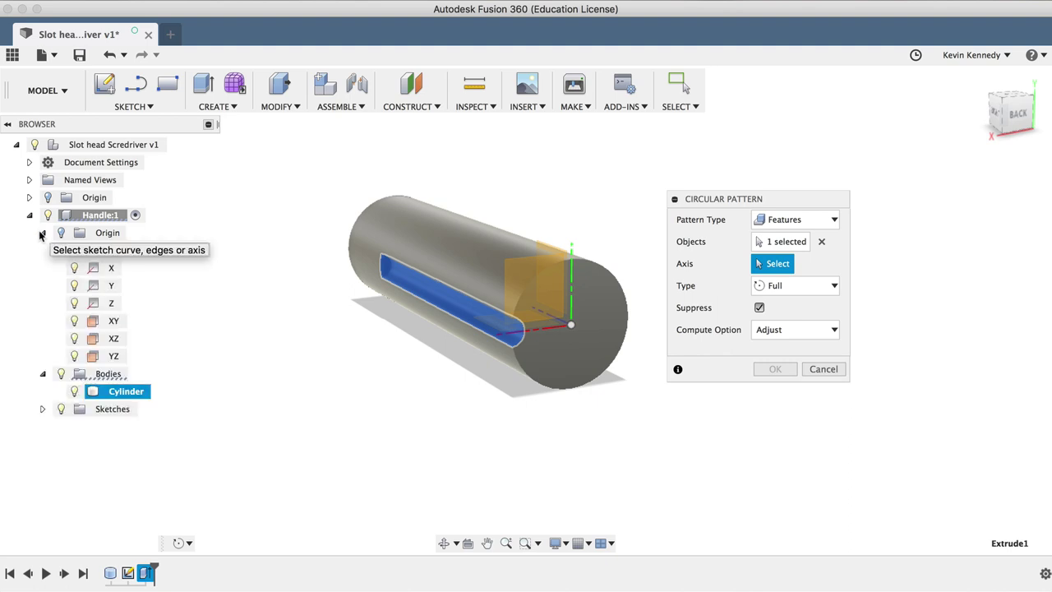
left_click(104, 304)
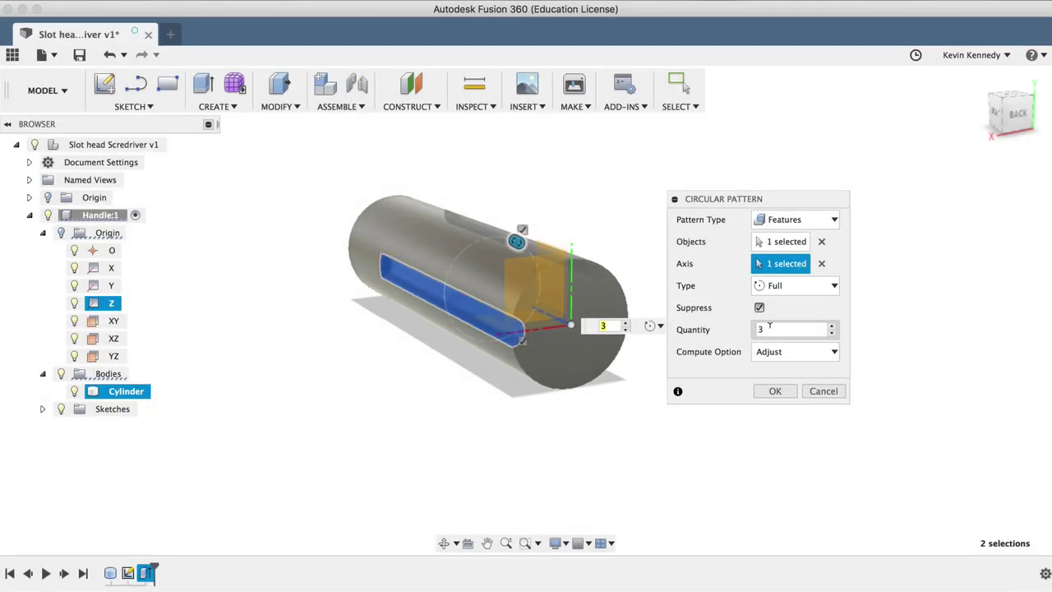
double_click(769, 329)
type("6")
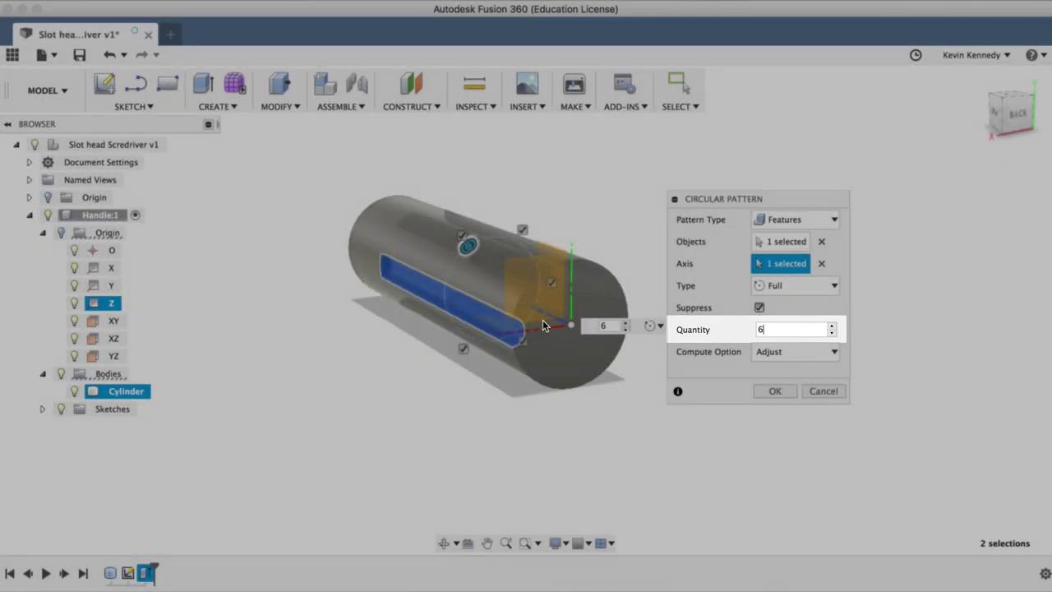
scroll(542, 320, "up", 3)
left_click(776, 392)
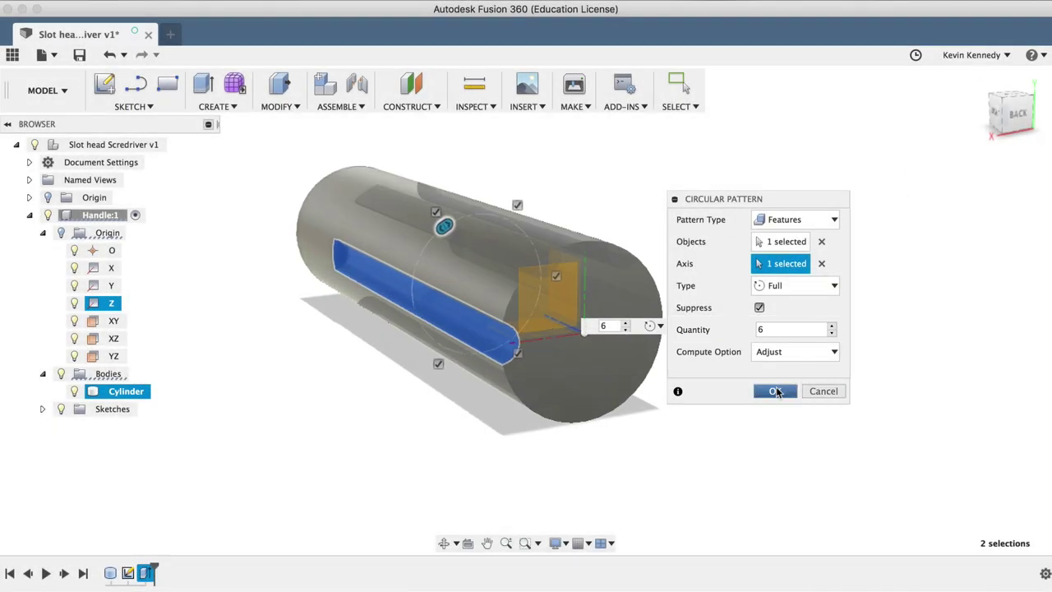
left_click(776, 391)
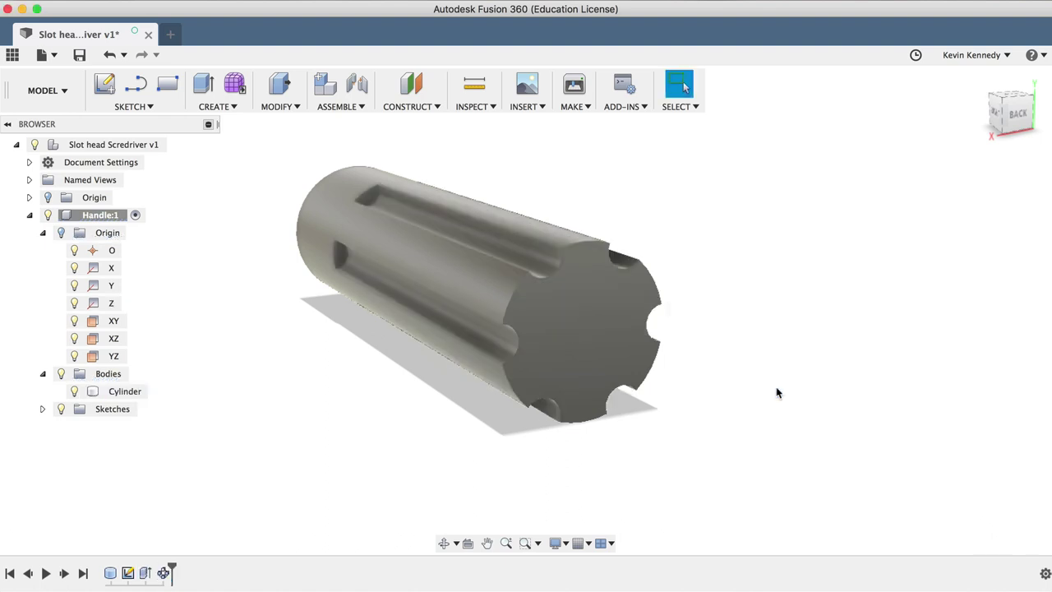
mouse_move(1010, 123)
left_mouse_down()
mouse_move(1002, 117)
mouse_move(1027, 117)
left_mouse_up()
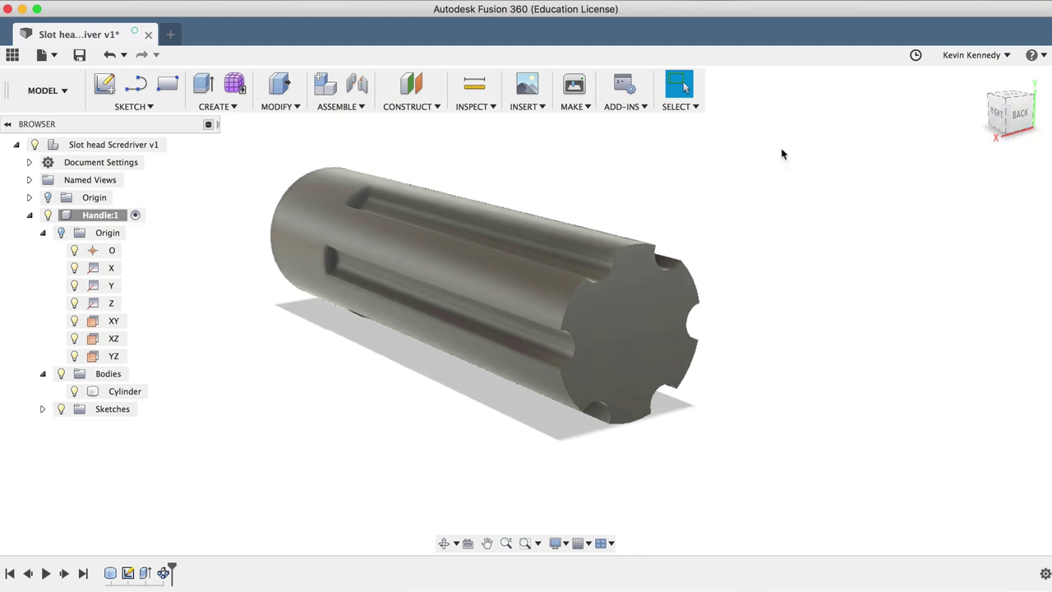
- Undo the circular pattern and restore it after comparing the sketch and solid pattern commands
key("super+z")
left_click(142, 109)
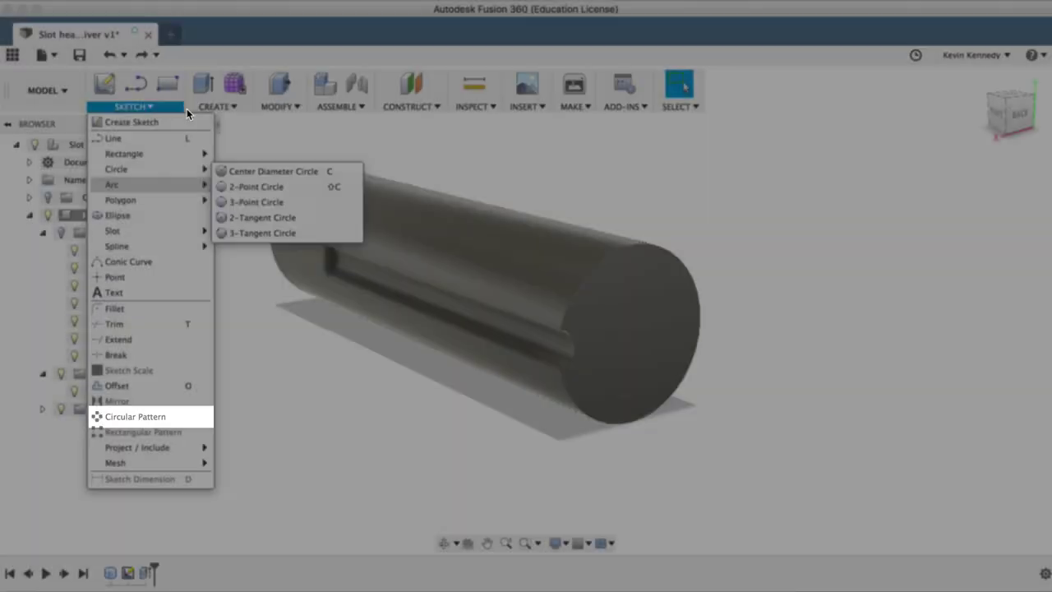
left_click(211, 107)
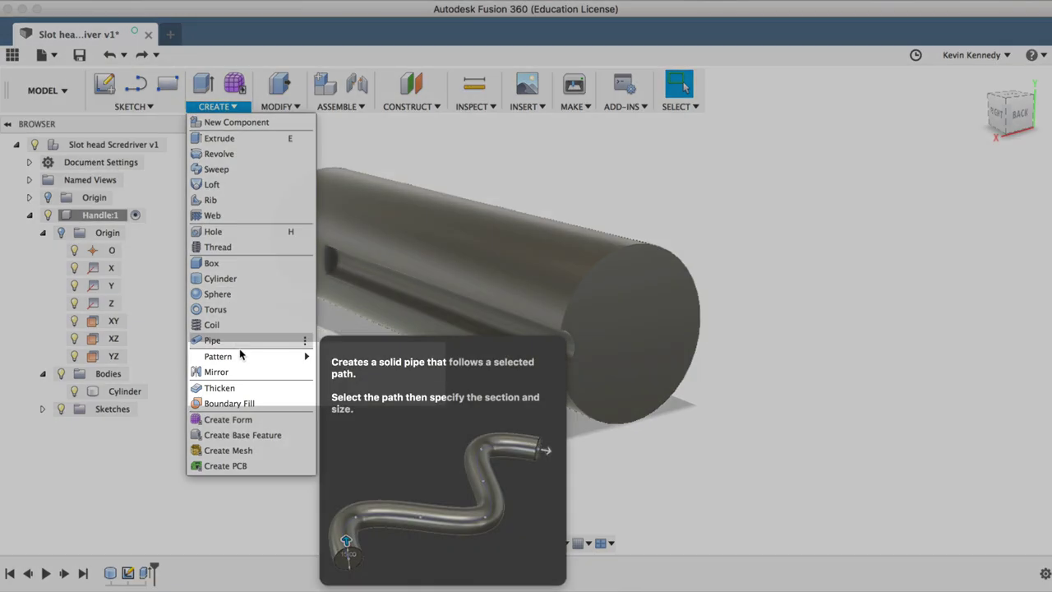
mouse_move(257, 356)
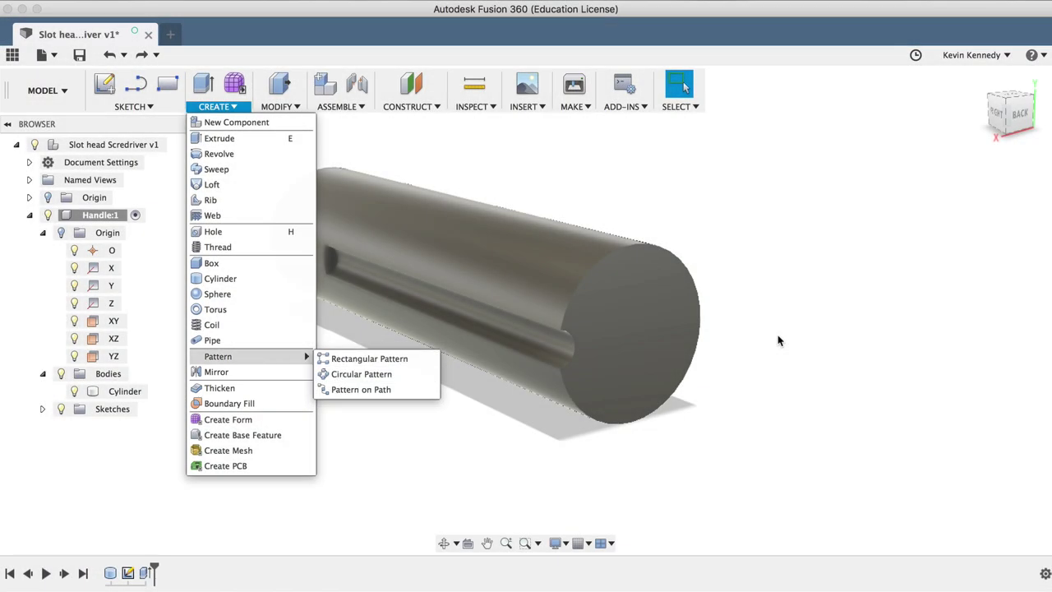
key("Escape")
key("Escape")
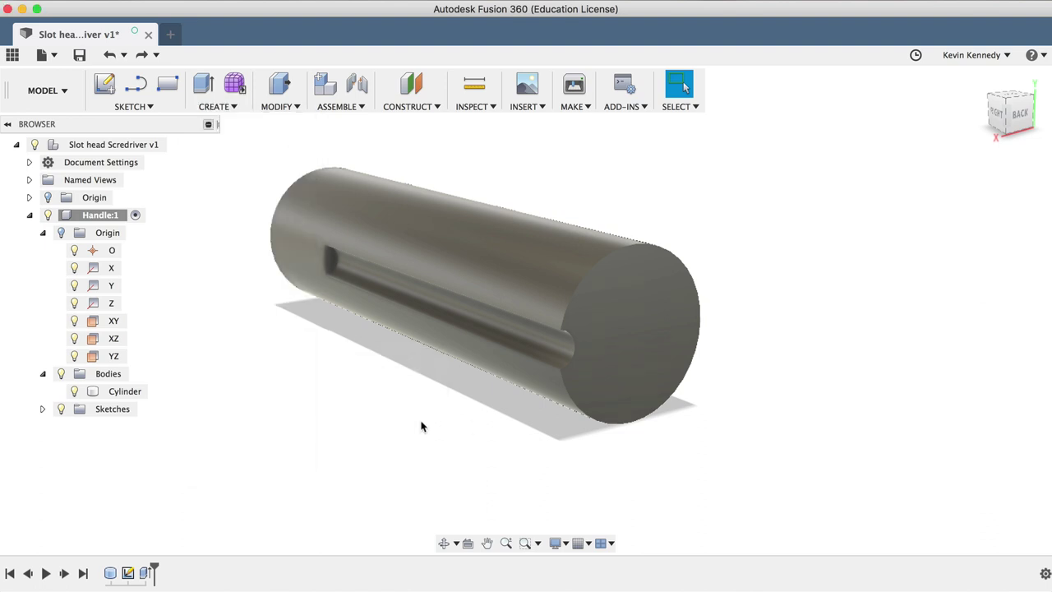
left_click(142, 55)
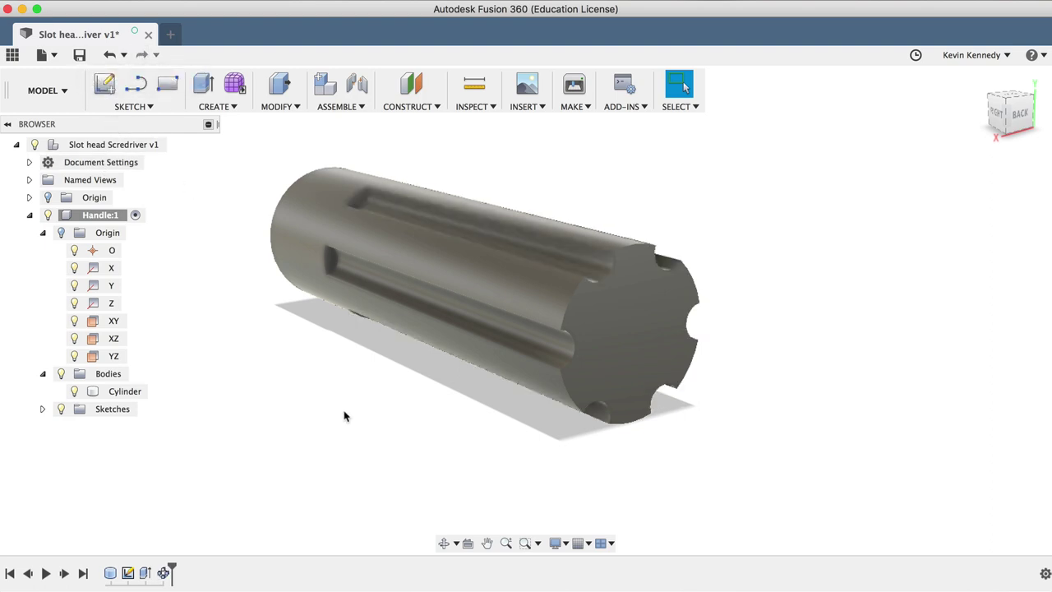
- Save a new version of the design with the version description "Prefillet"
key("super+s")
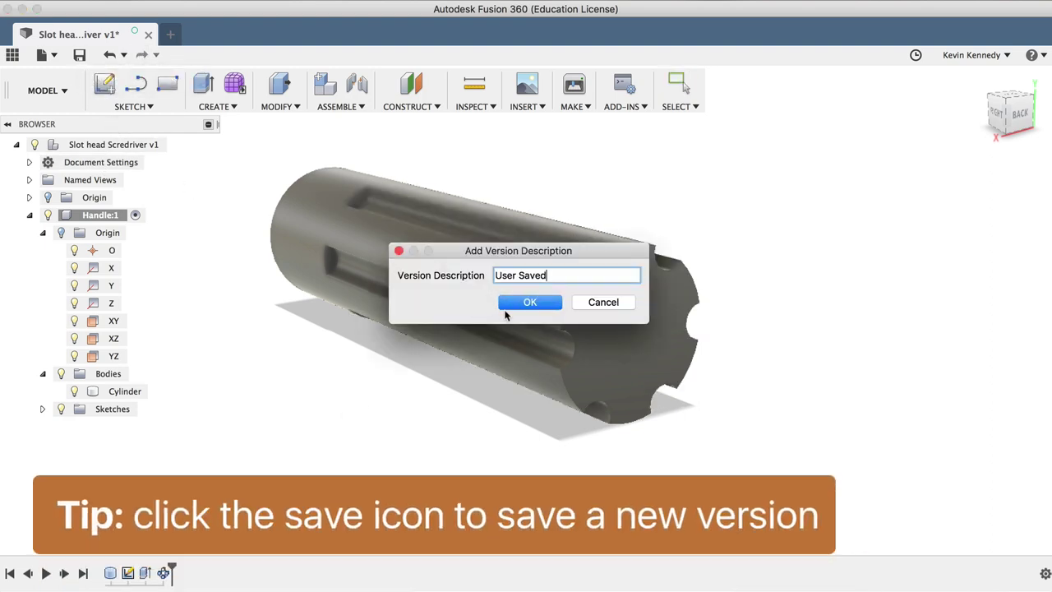
triple_click(514, 275)
type("Prefillet")
key("Return")
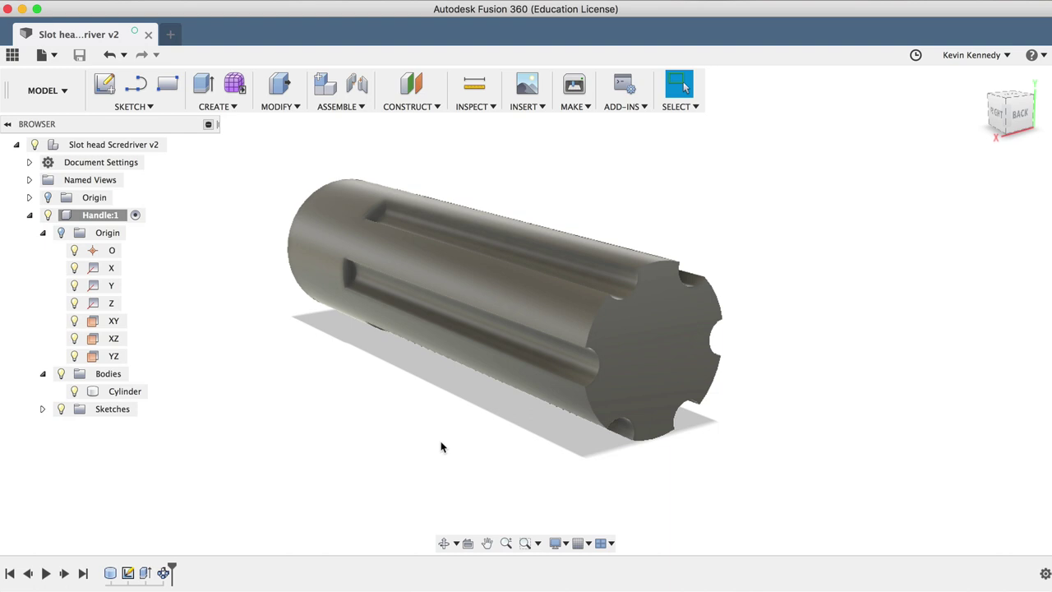
- Start a constant-radius fillet on the six outer arc edges between the grooves at the handle's grooved end face
key("f")
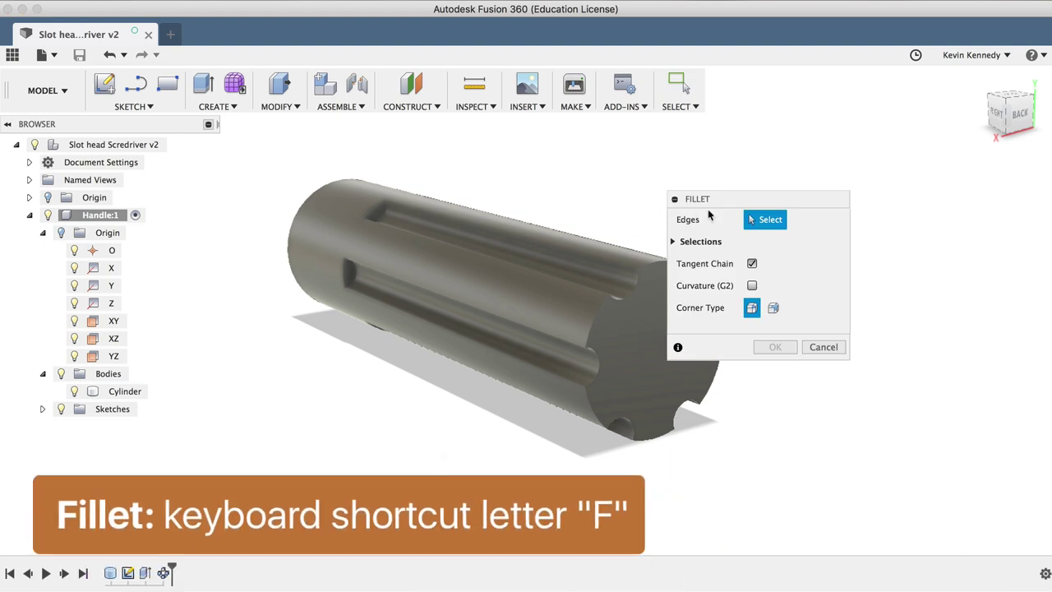
left_click_drag(742, 207, 836, 224)
left_click(662, 259)
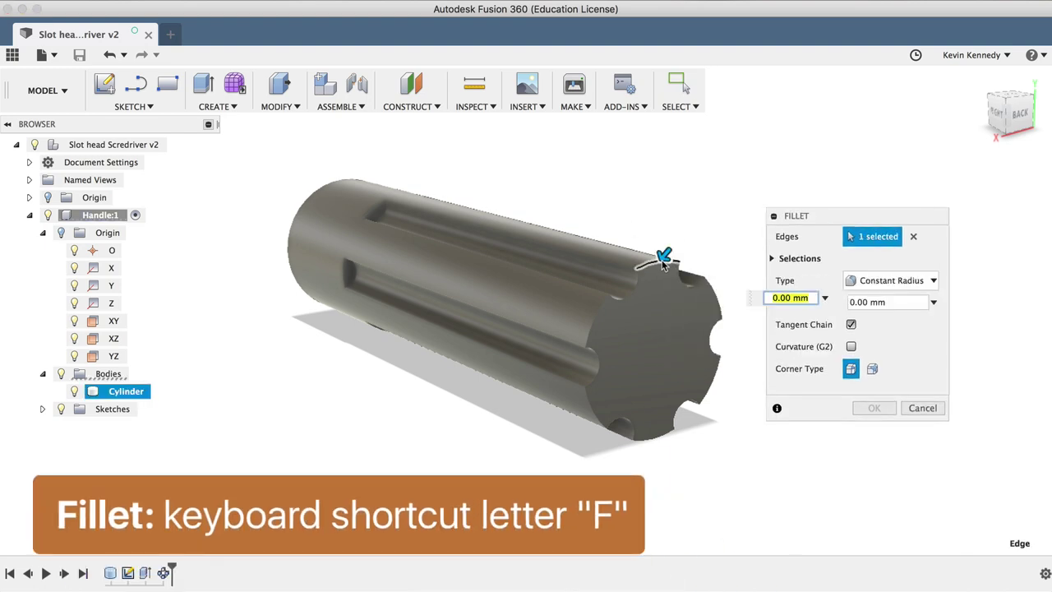
left_click(600, 327)
left_click(589, 403)
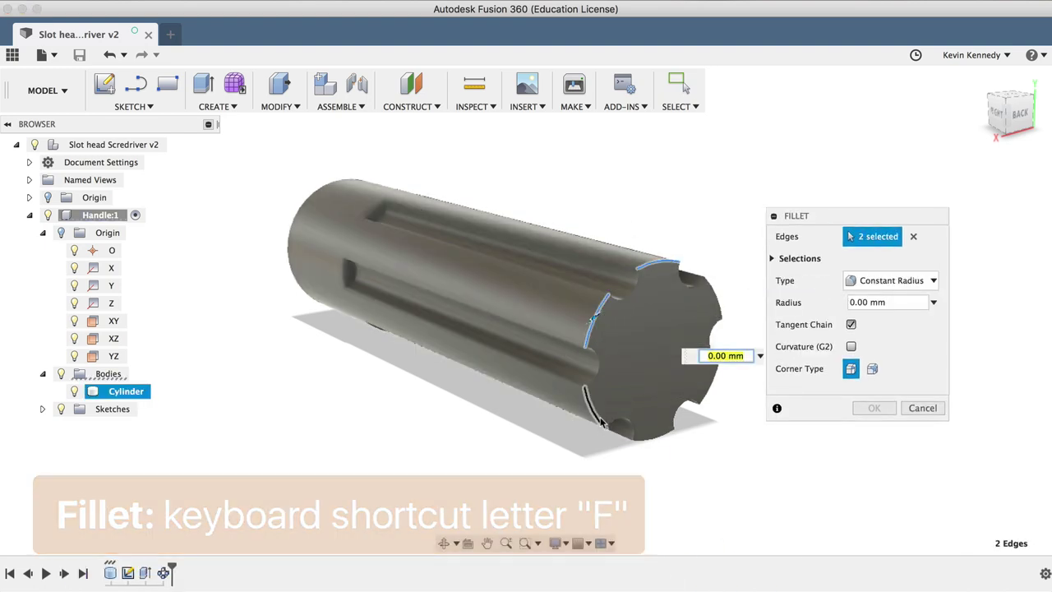
left_click(669, 438)
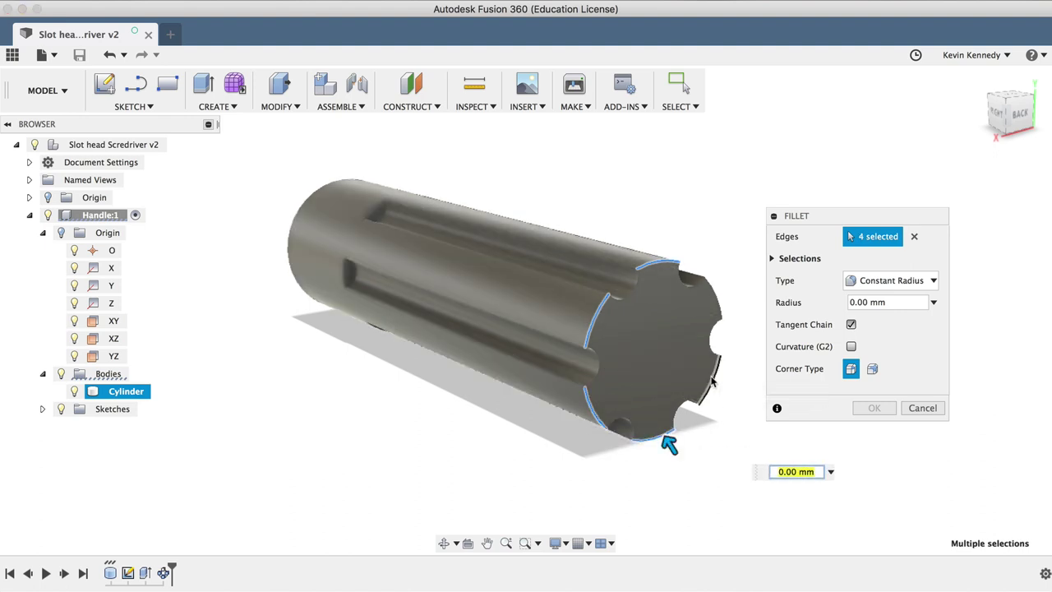
left_click(708, 383)
left_click(714, 300)
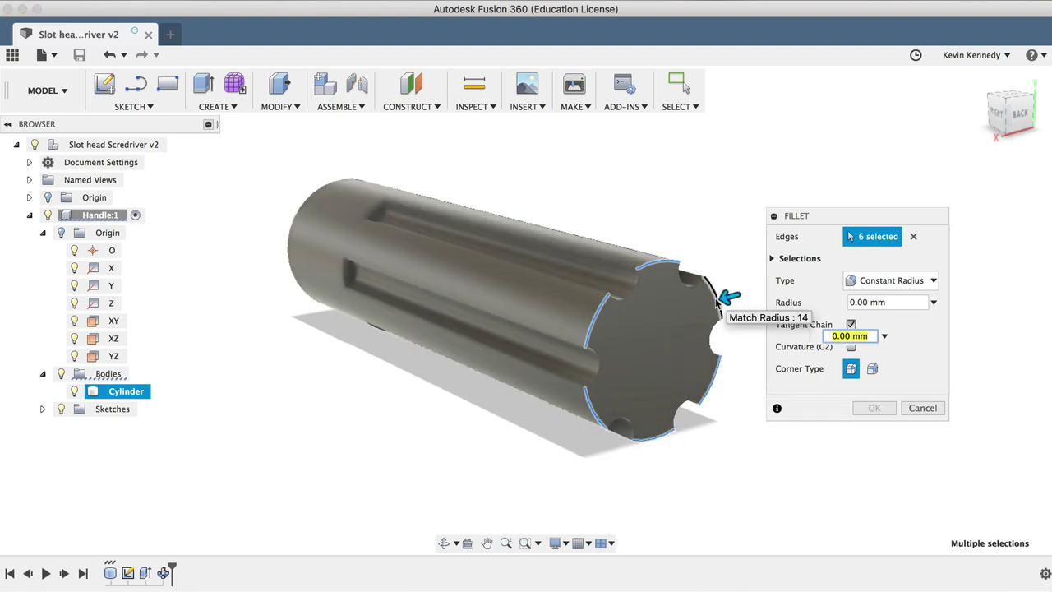
- Set the end fillet's radius to 10 mm and apply it, checking the rounded profile from the right side
type("10")
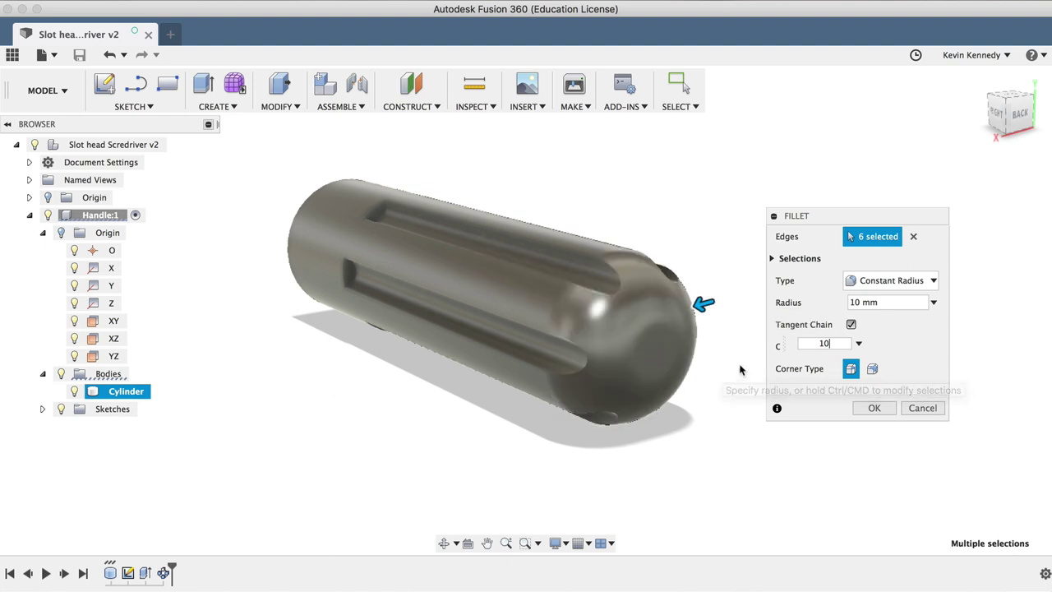
left_click(994, 117)
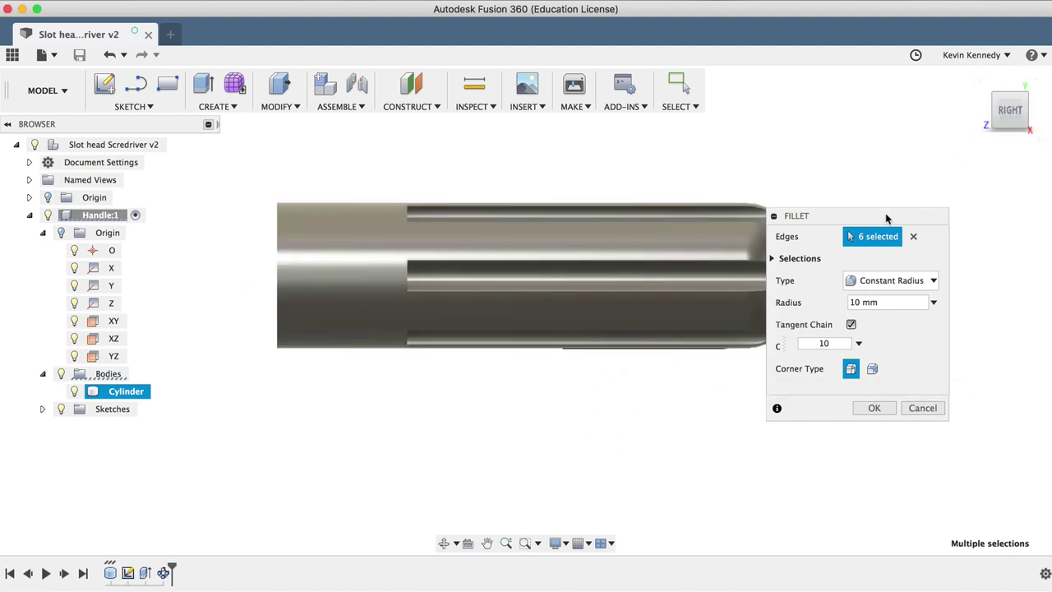
left_click_drag(880, 218, 921, 194)
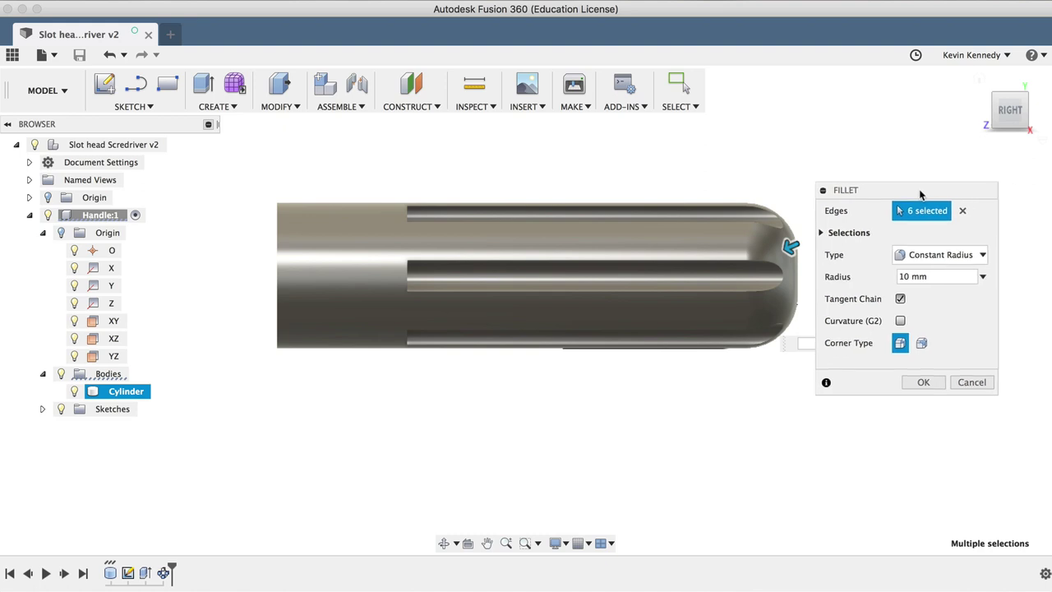
left_click(922, 383)
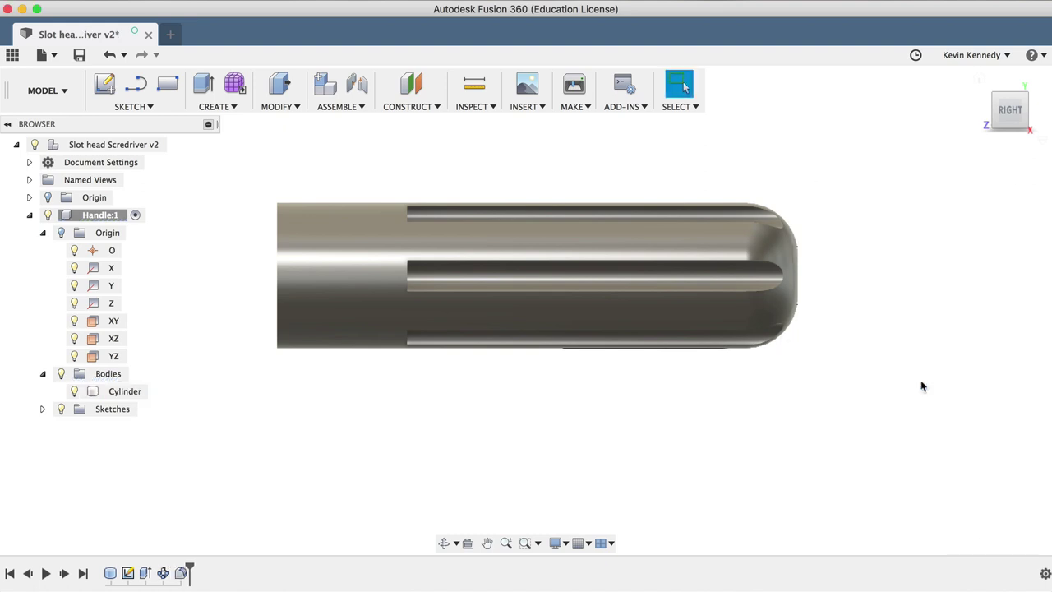
- Start a new sketch on the Handle component's YZ origin plane
scroll(618, 438, "up", 3)
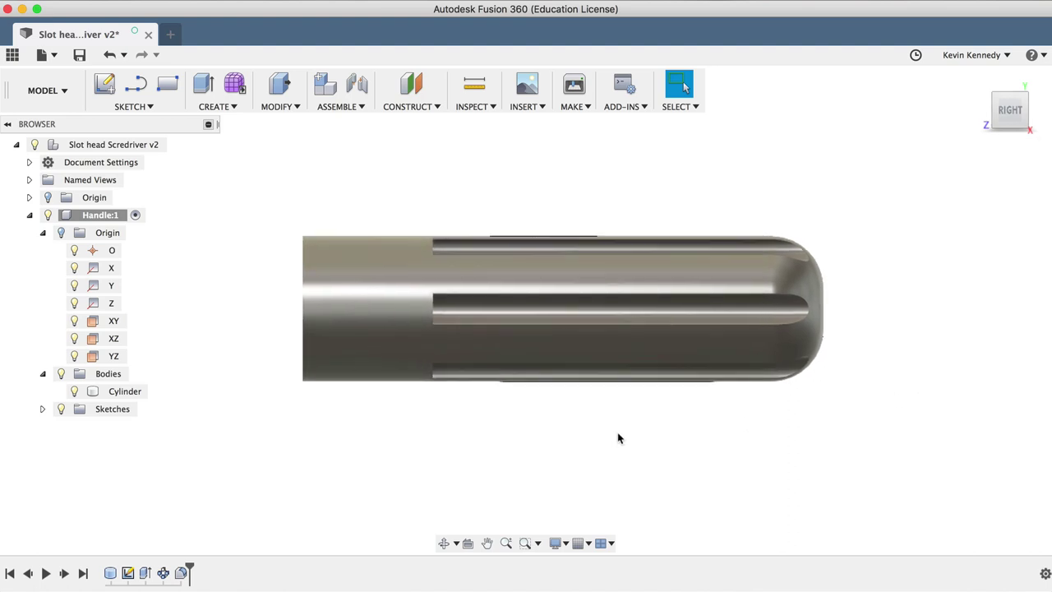
left_click(333, 274)
right_click(102, 357)
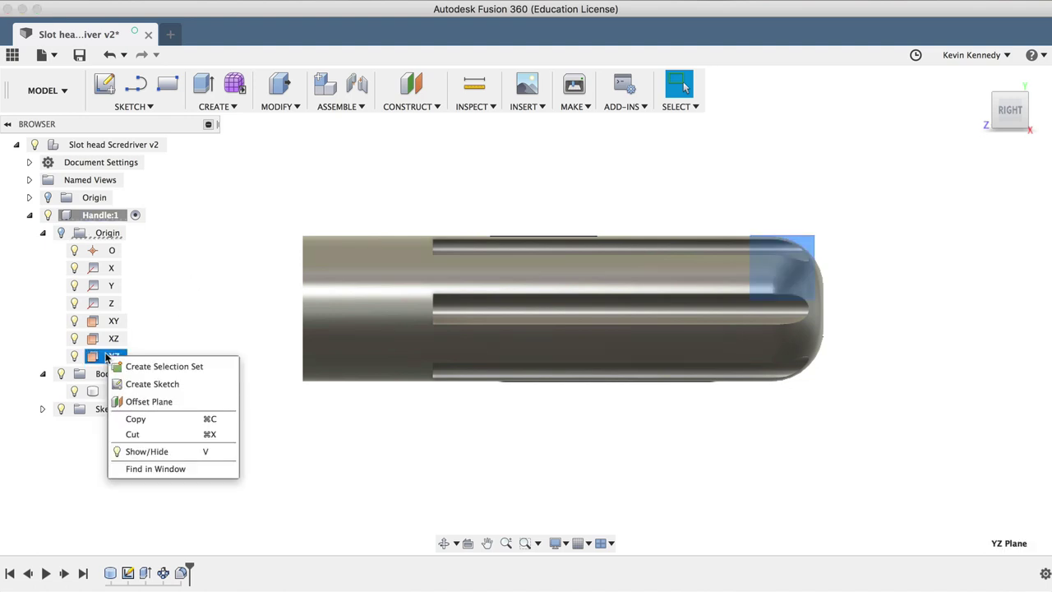
left_click(191, 384)
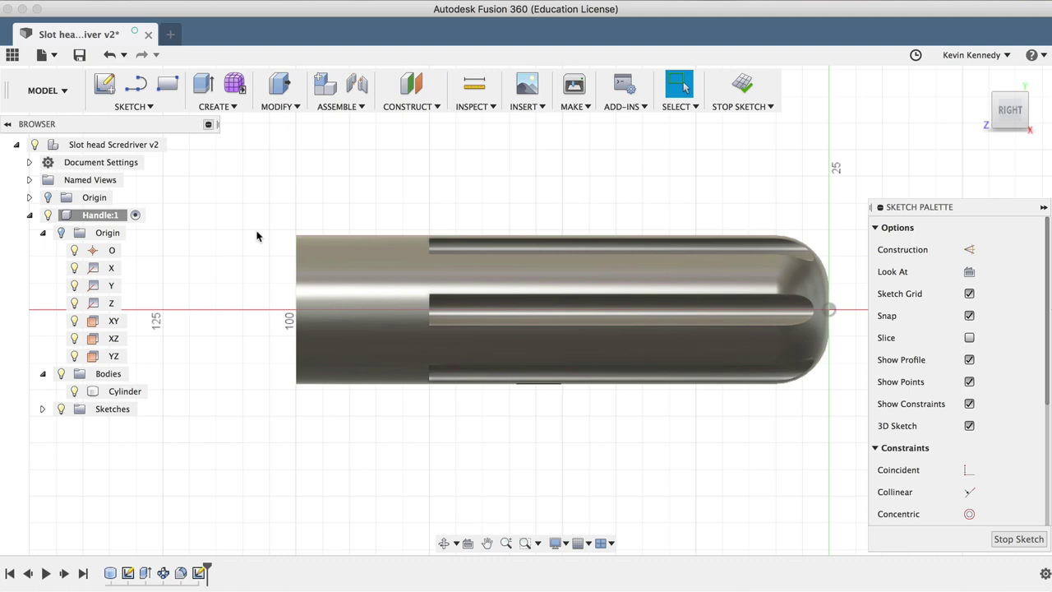
- Sketch an ellipse 6 mm high and 21 mm long, centred just above the handle's upper edge over the ungrooved section
left_click(144, 110)
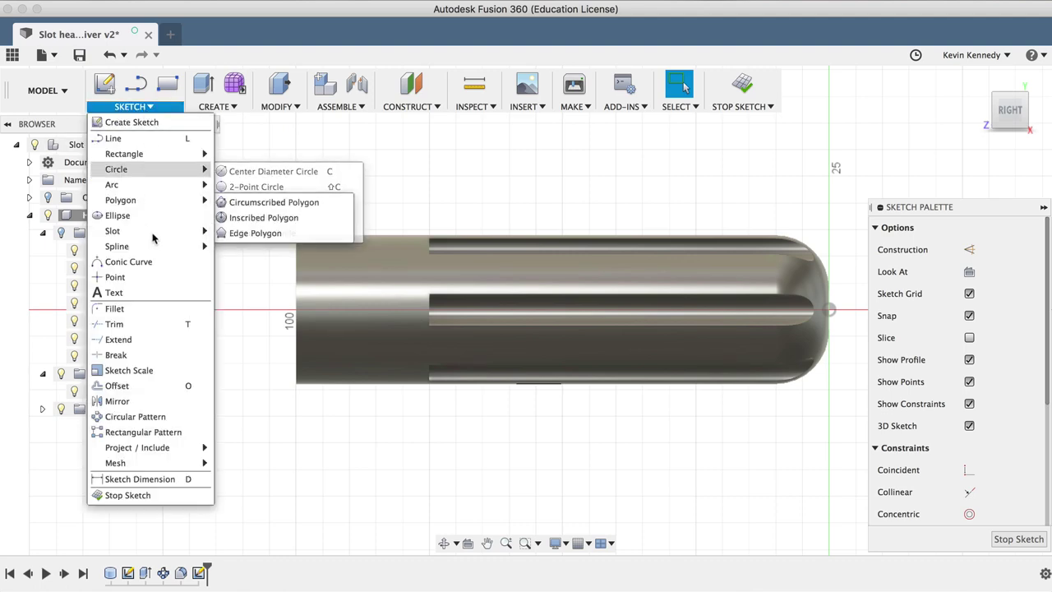
left_click(123, 216)
scroll(310, 223, "up", 5)
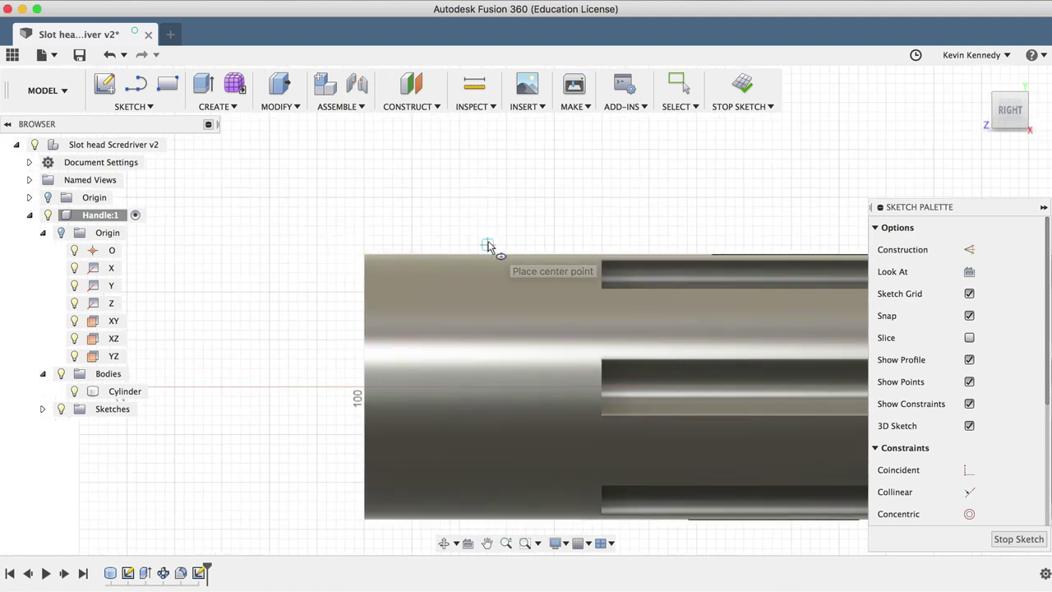
left_click(487, 246)
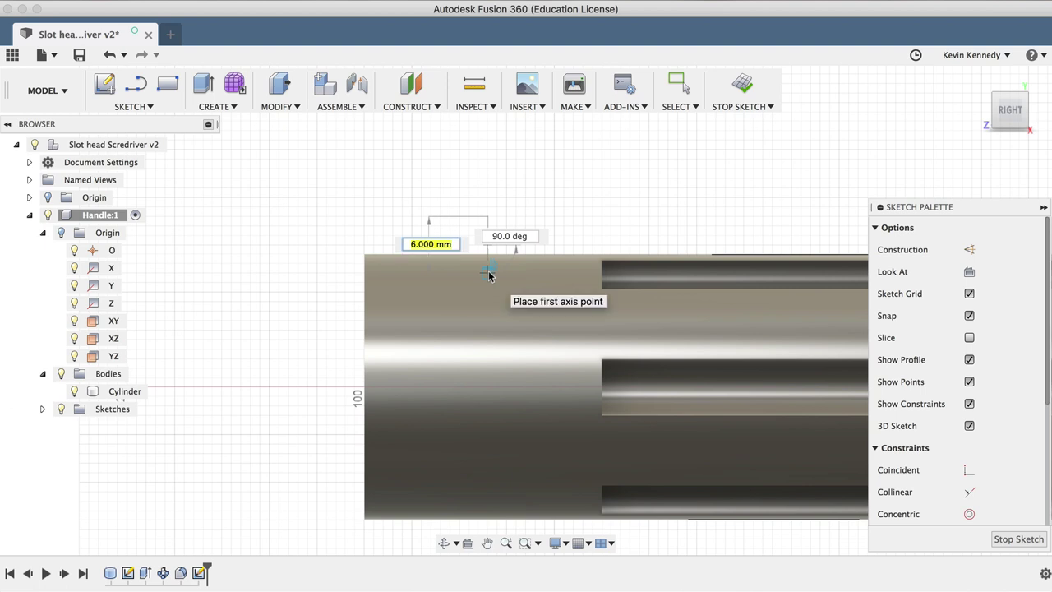
type("6")
key("Tab")
key("Return")
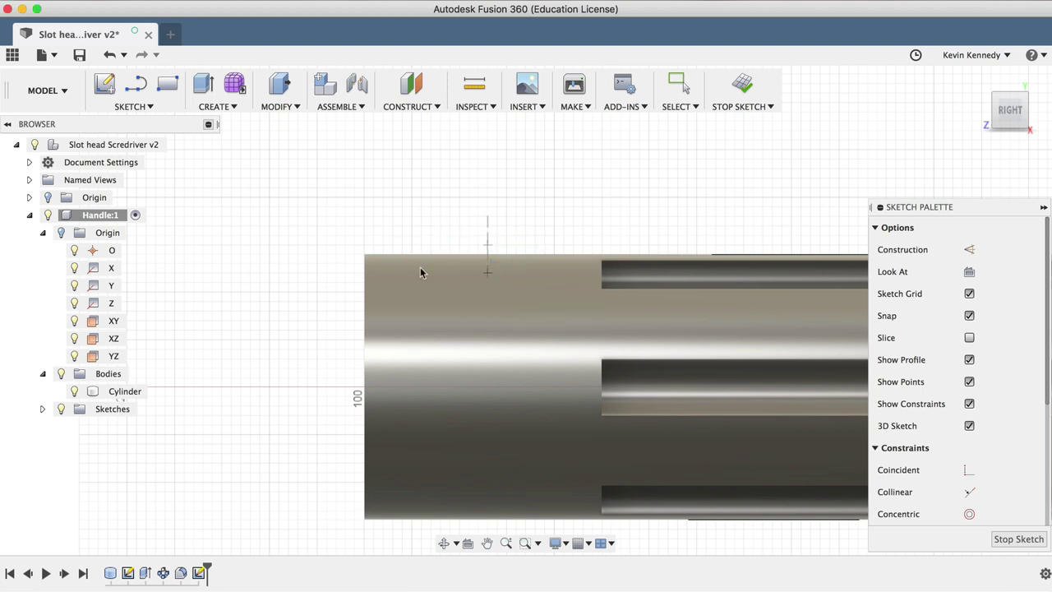
type("21")
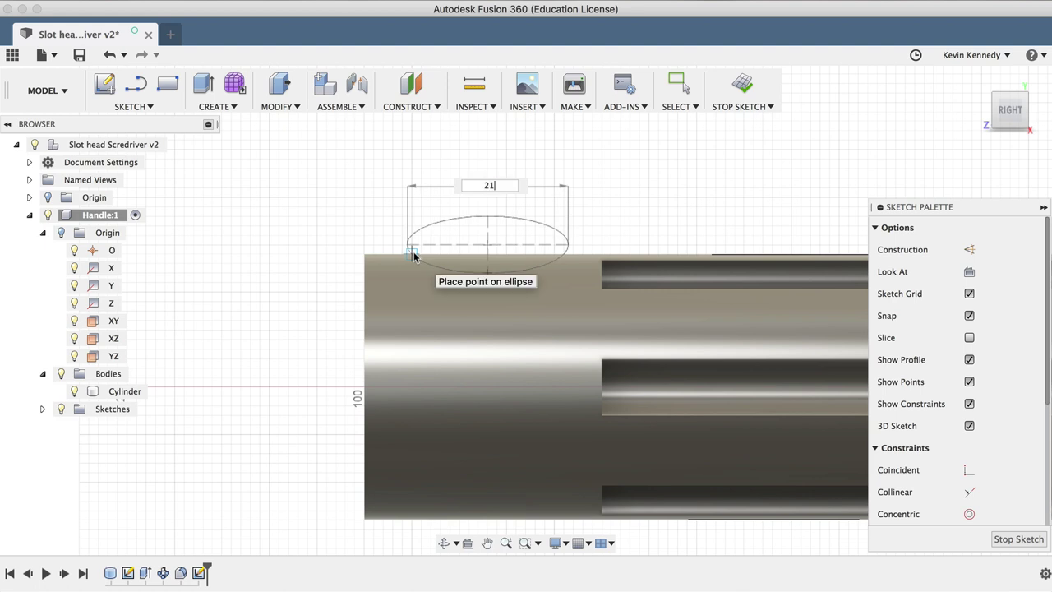
key("Tab")
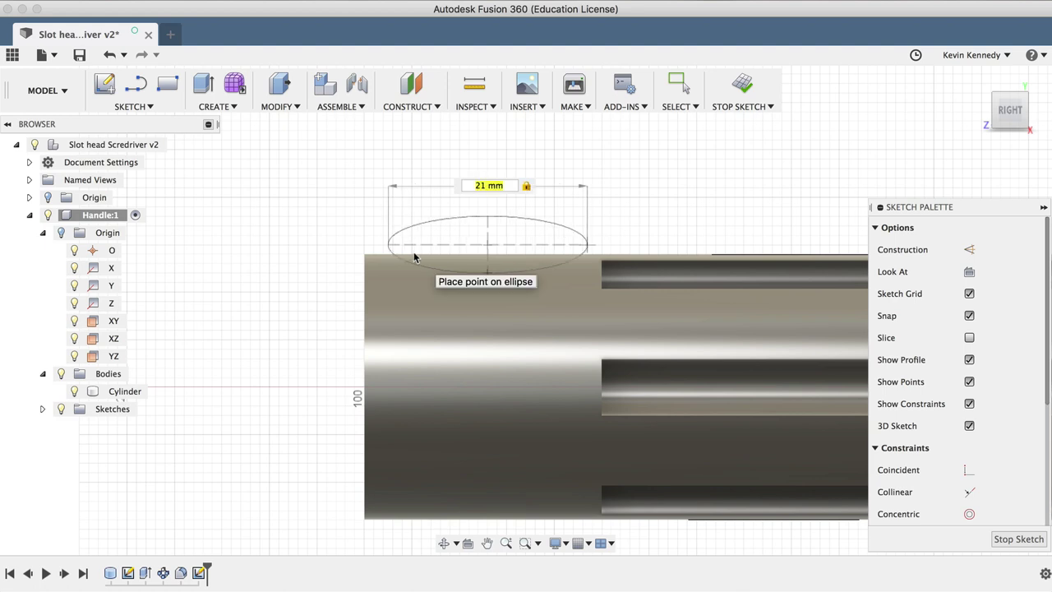
key("Return")
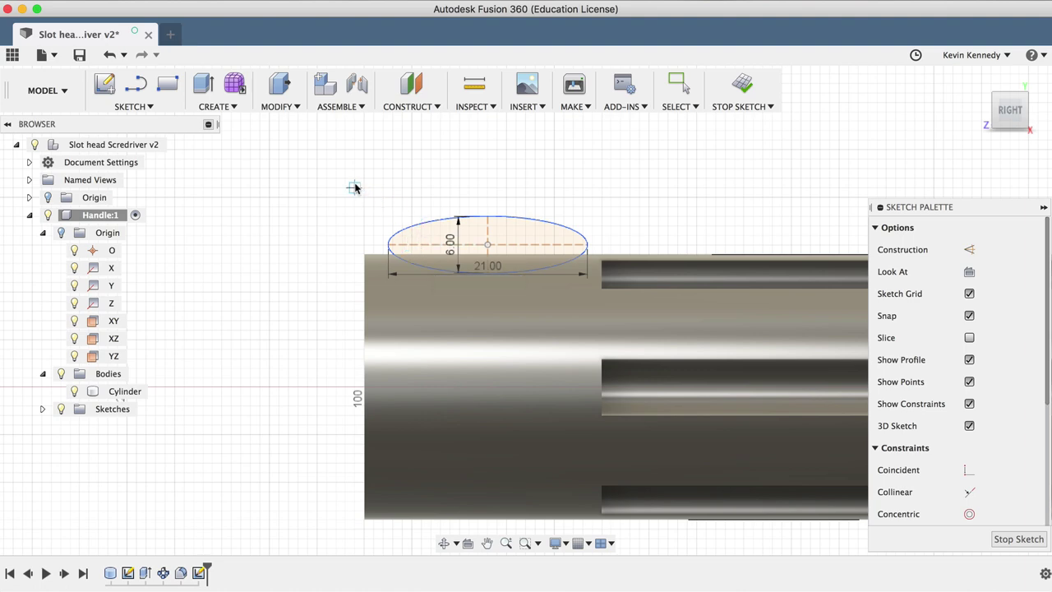
key("Escape")
- Revolve the ellipse profile 360 degrees about the Handle's Z axis as a cut to form the neck recess
left_click(216, 107)
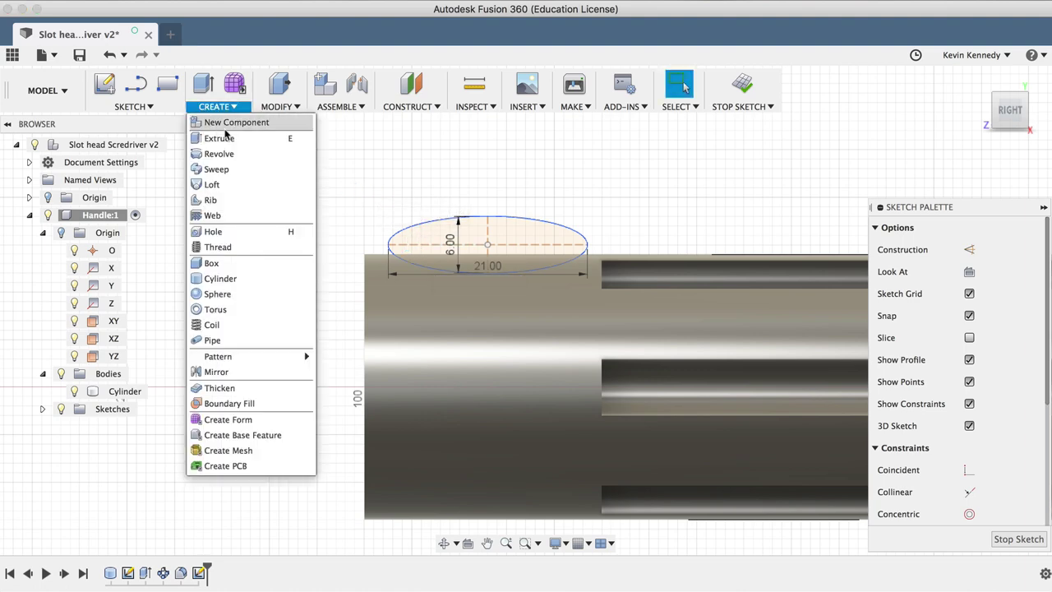
left_click(223, 153)
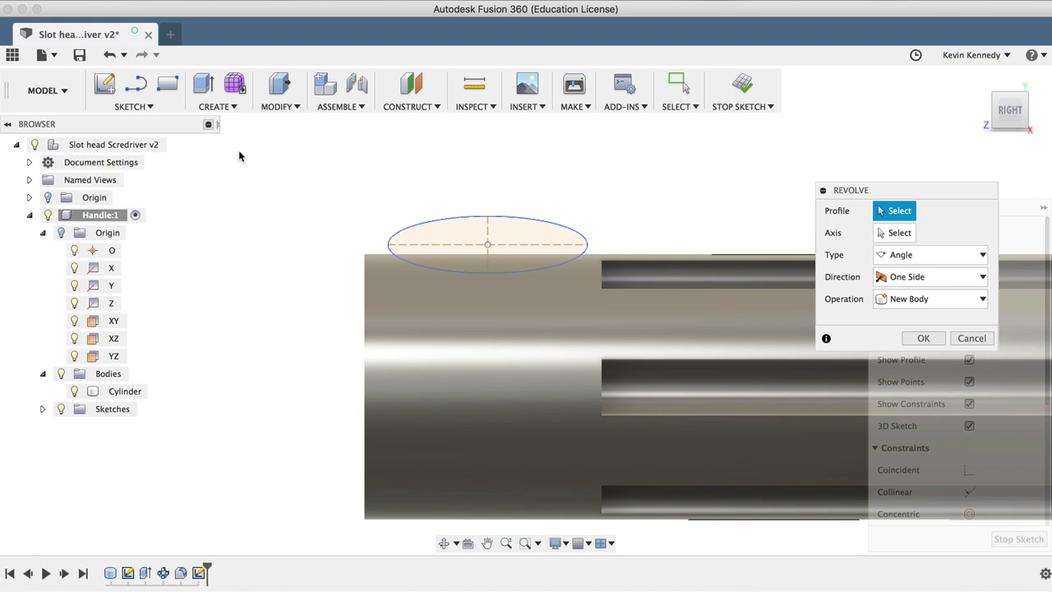
left_click(472, 242)
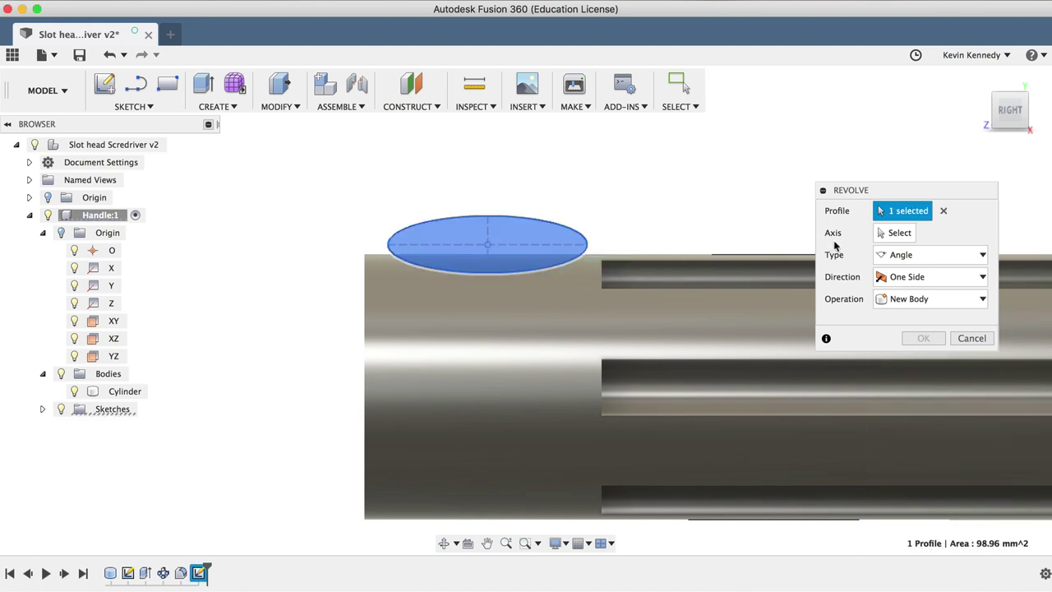
left_click(898, 233)
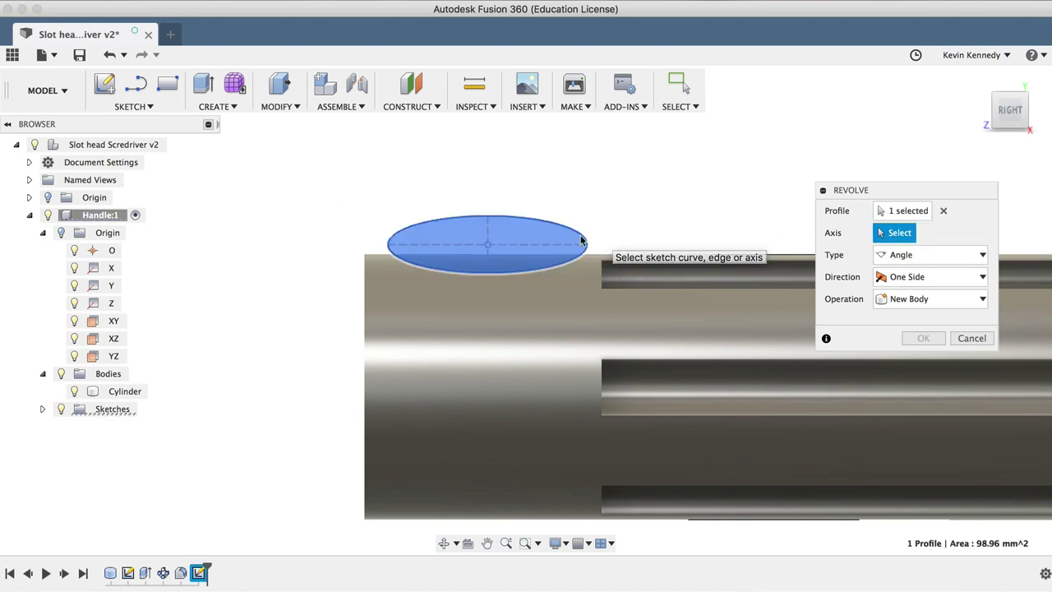
left_click(102, 302)
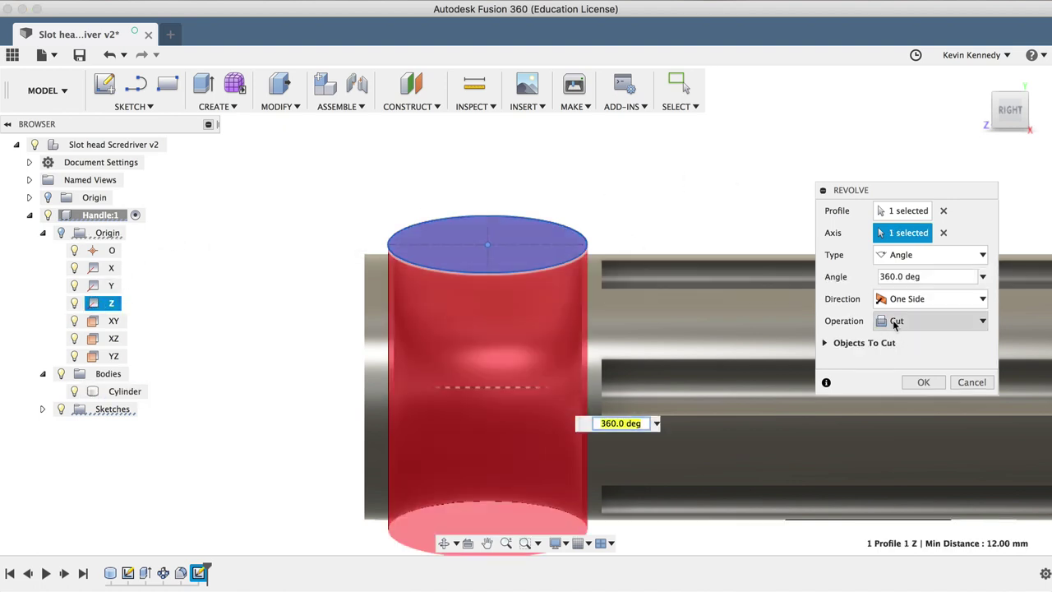
left_click(922, 383)
scroll(561, 203, "down", 3)
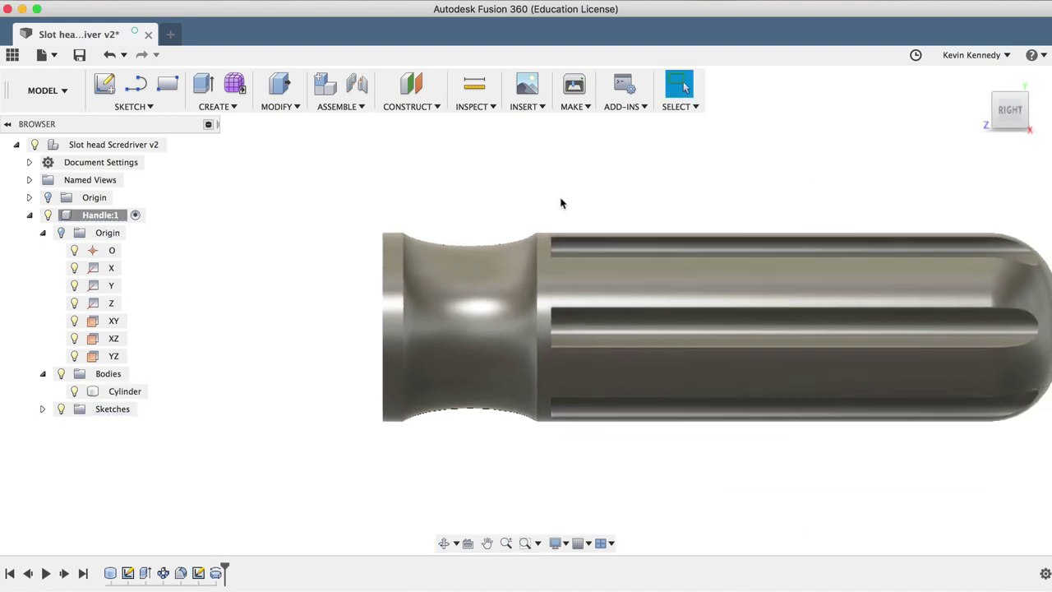
left_click(485, 321)
scroll(485, 321, "up", 3)
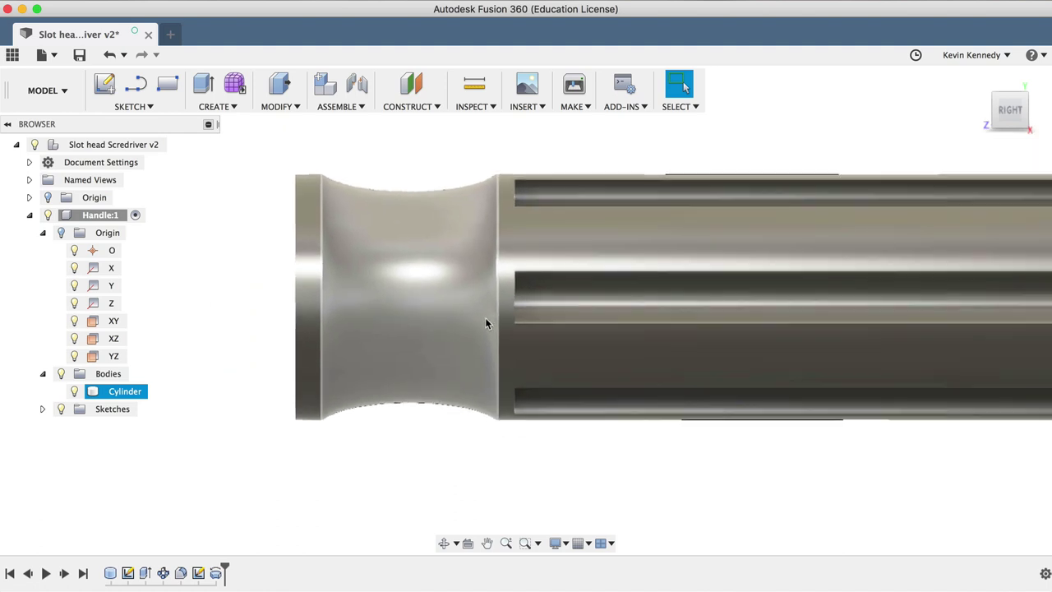
left_click(419, 466)
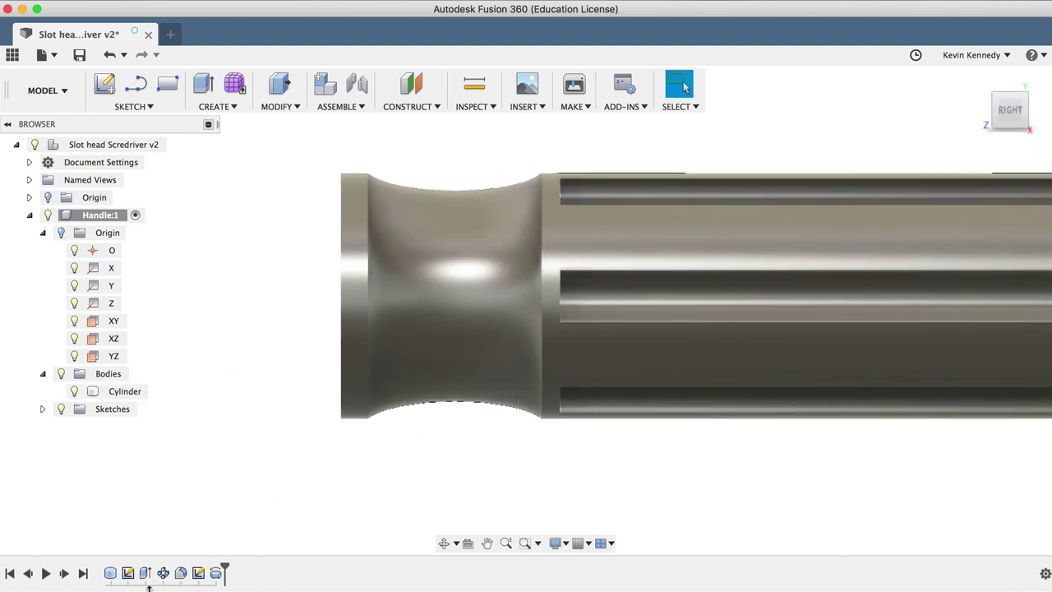
- Edit the neck ellipse's sketch, set the ellipse's height to 8 mm and finish the sketch
double_click(198, 573)
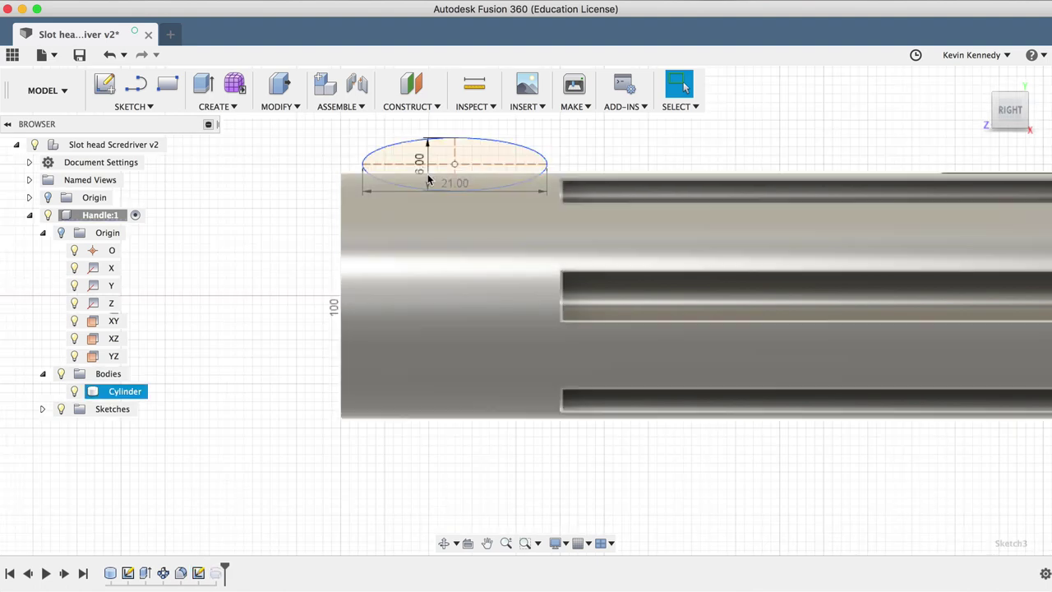
left_click(378, 133)
key("x")
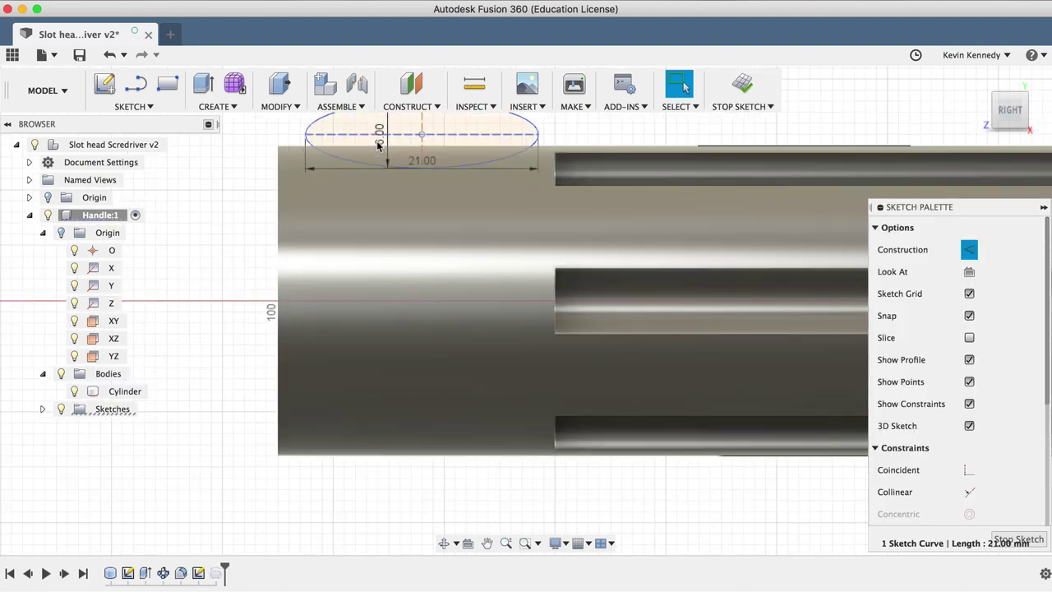
scroll(379, 149, "up", 2)
scroll(378, 148, "up", 3)
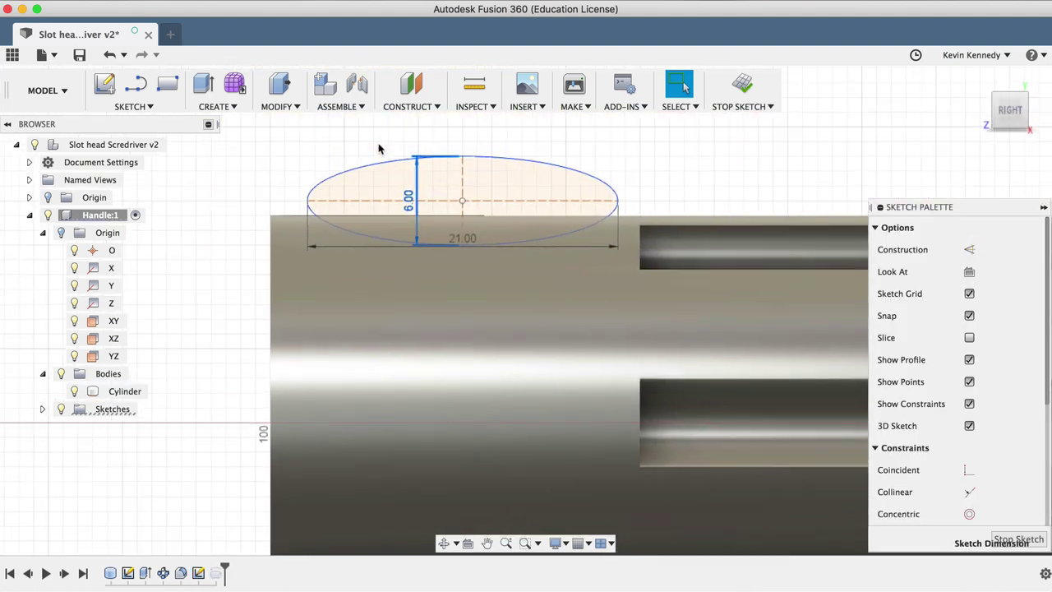
double_click(415, 198)
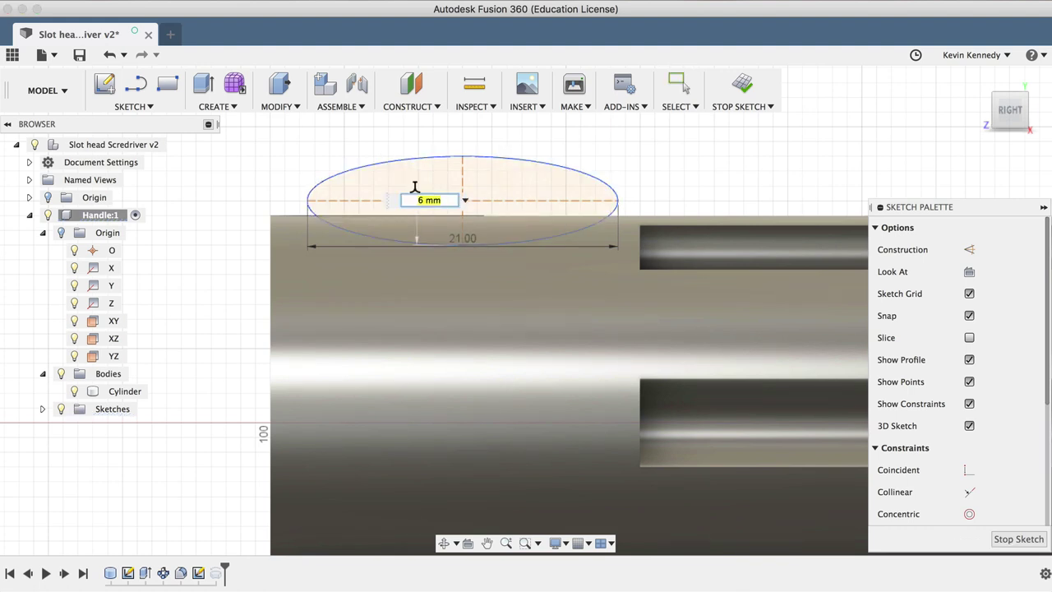
type("8")
key("Return")
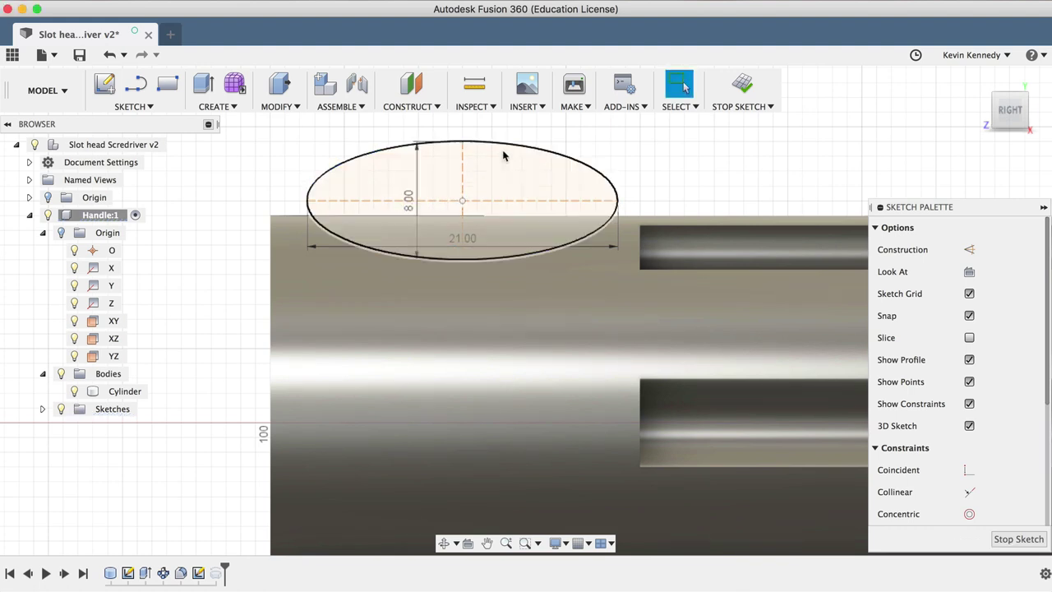
left_click(743, 85)
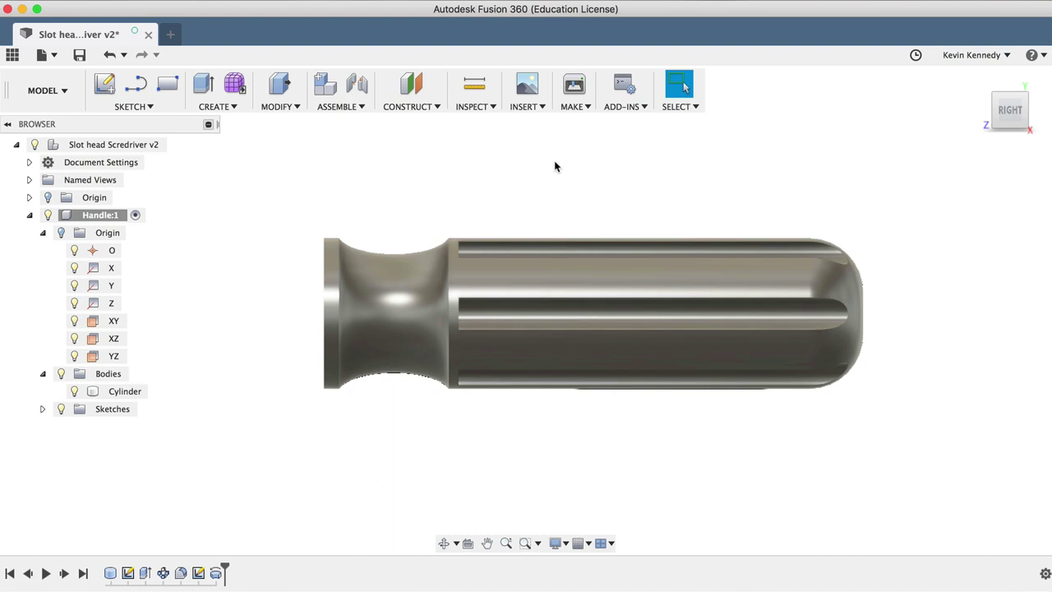
- Fillet the outer circular edge of the handle's flat neck-end face with a constant 1.5 mm radius
key("f")
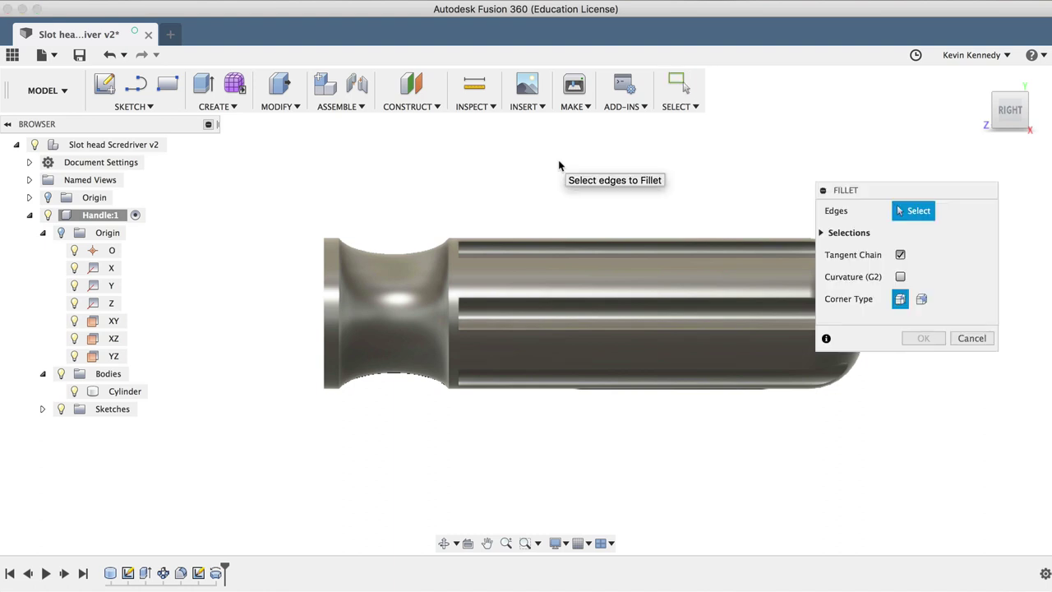
left_click_drag(1004, 105, 1027, 103)
left_click(1028, 102)
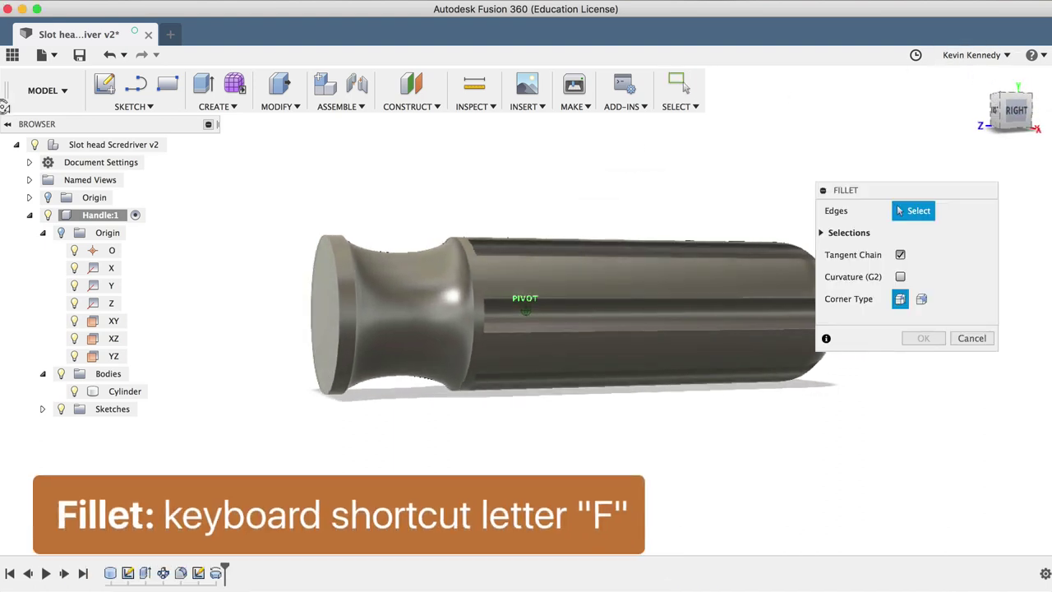
left_click(373, 264)
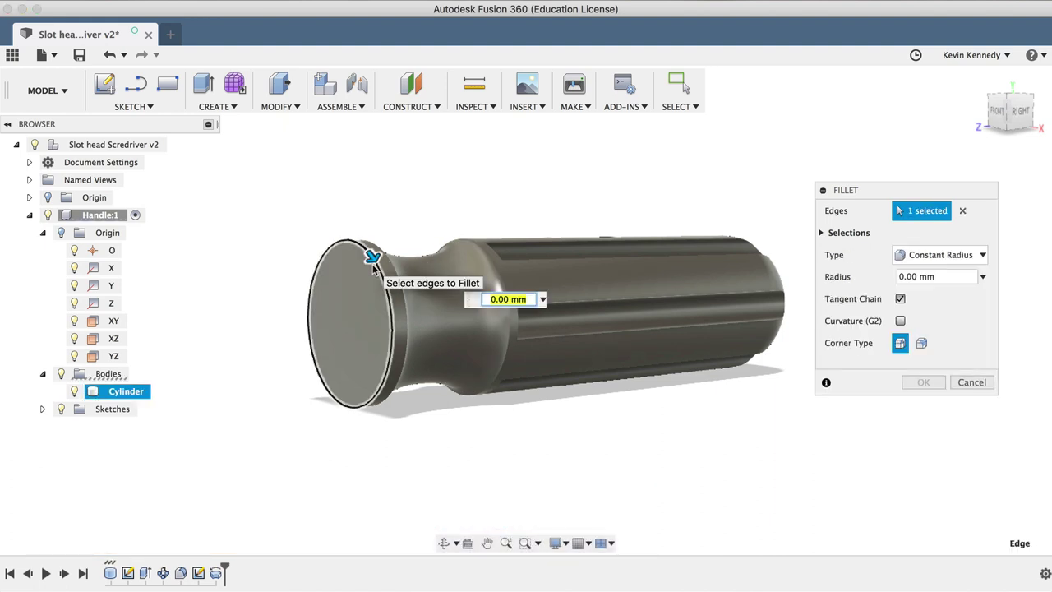
type("1.5")
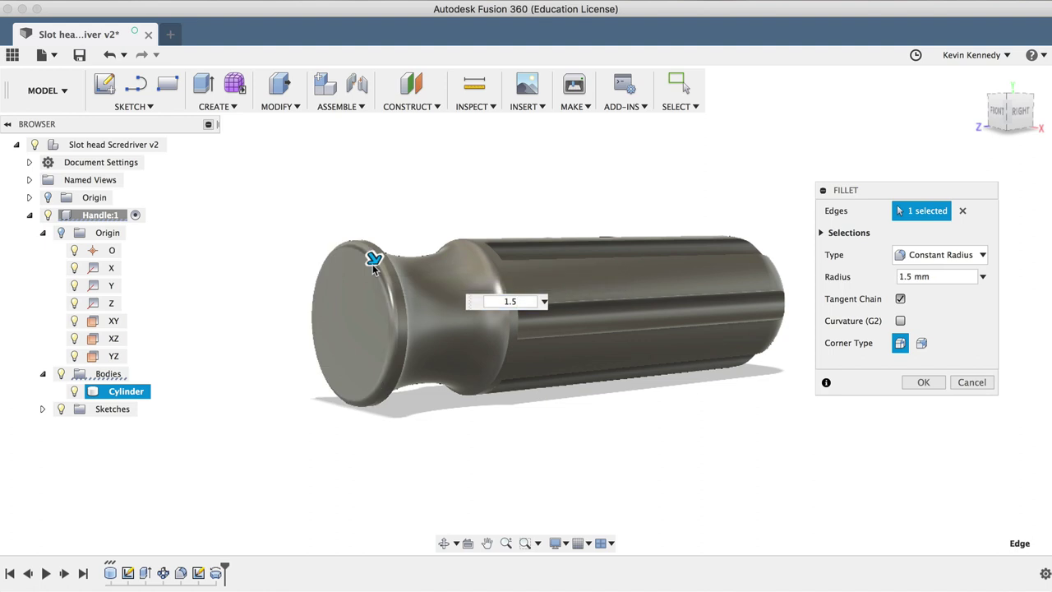
left_click(923, 382)
left_click(827, 146)
- Fillet the two circular edges on either side of the neck recess with a 1 mm constant radius
key("f")
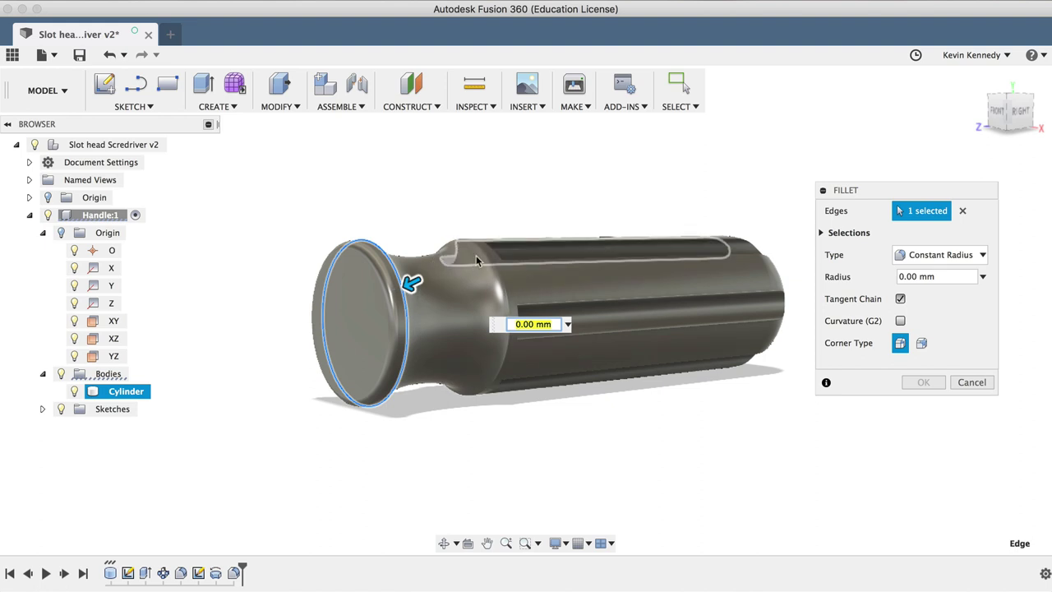
left_click(498, 277)
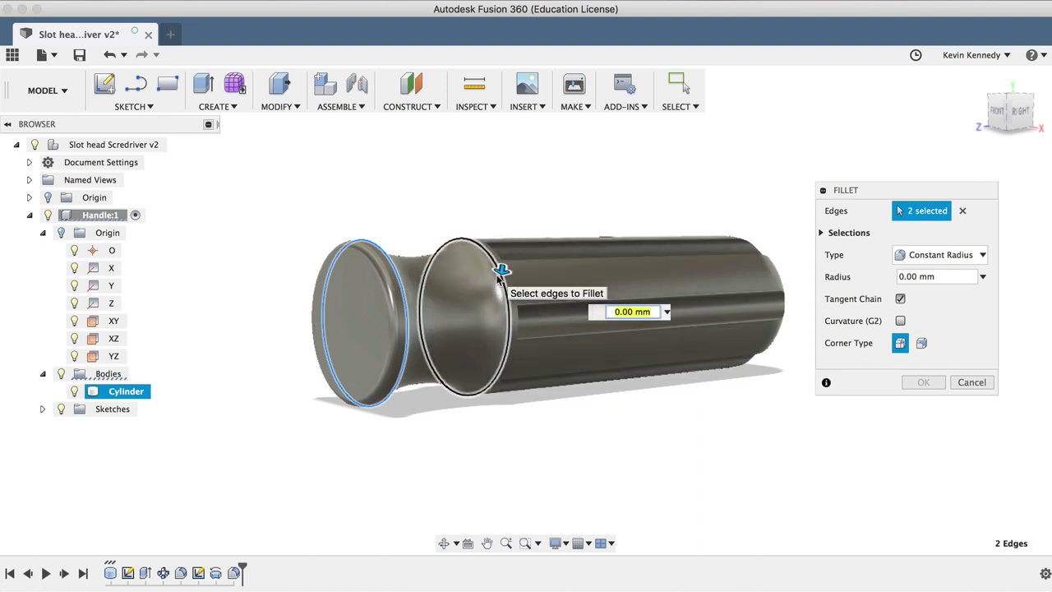
type("1")
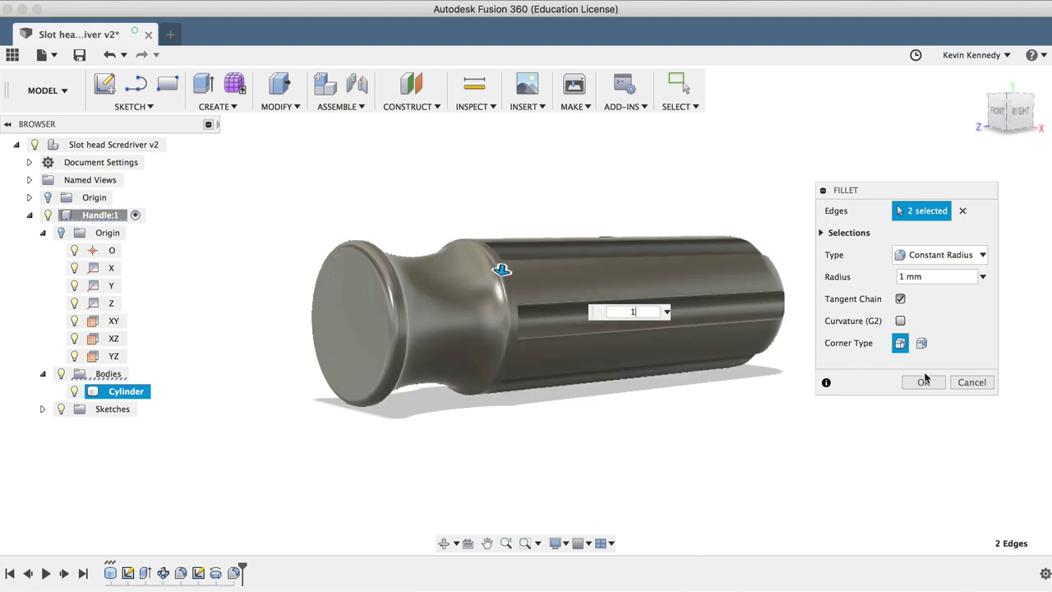
left_click(924, 381)
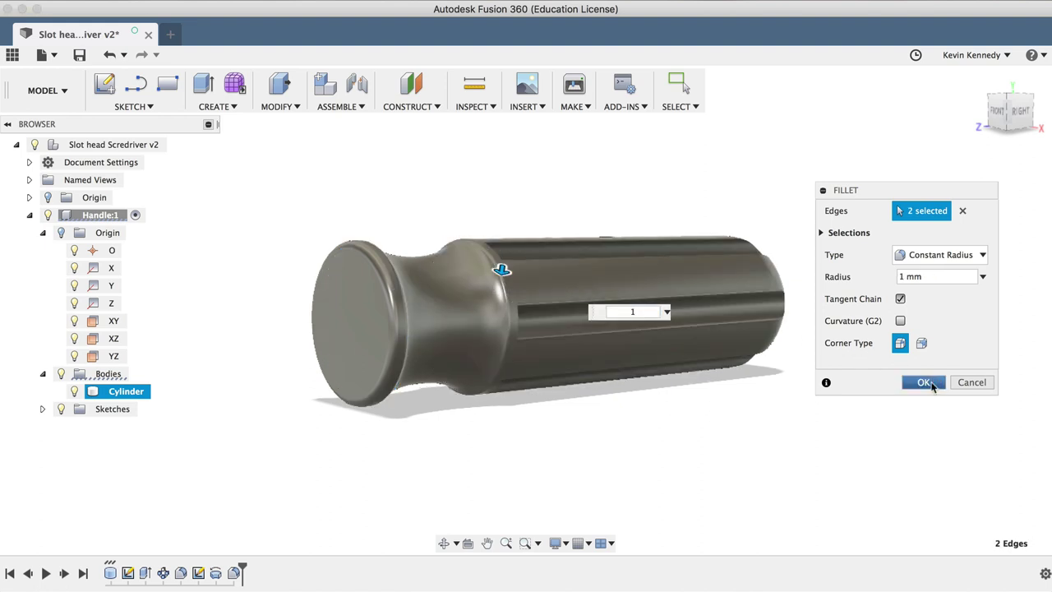
- Fillet the outline edges of all six grip grooves on the handle with a 2.5 mm constant radius
left_click(1032, 102)
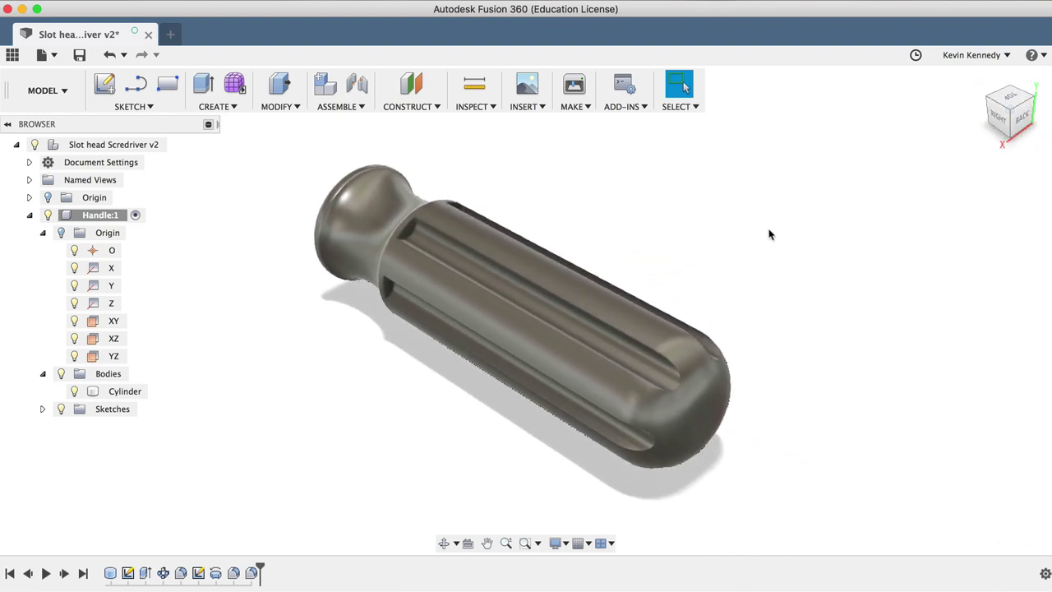
key("f")
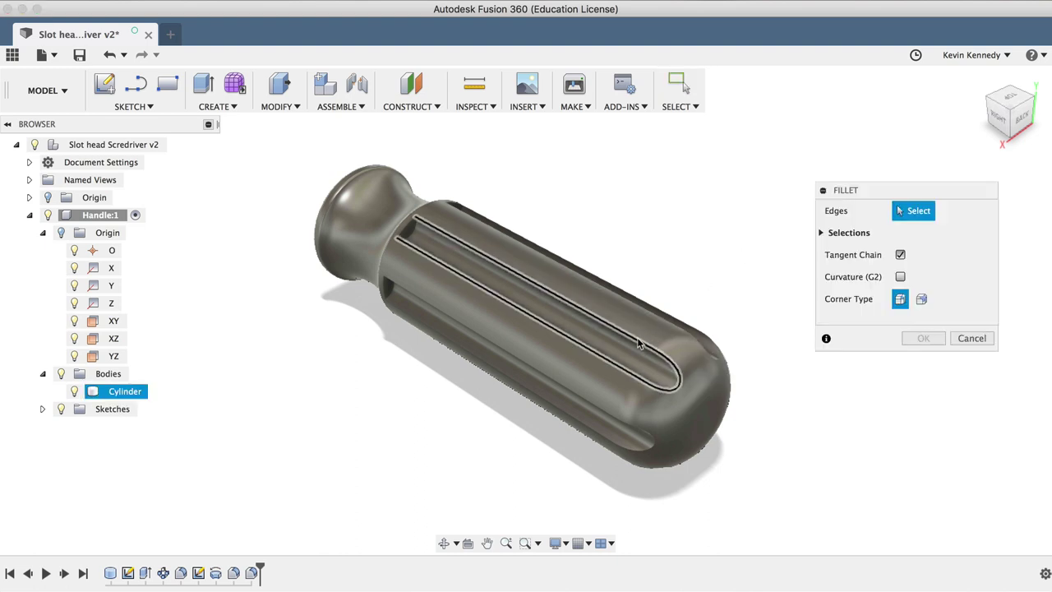
left_click(638, 345)
left_click(670, 314)
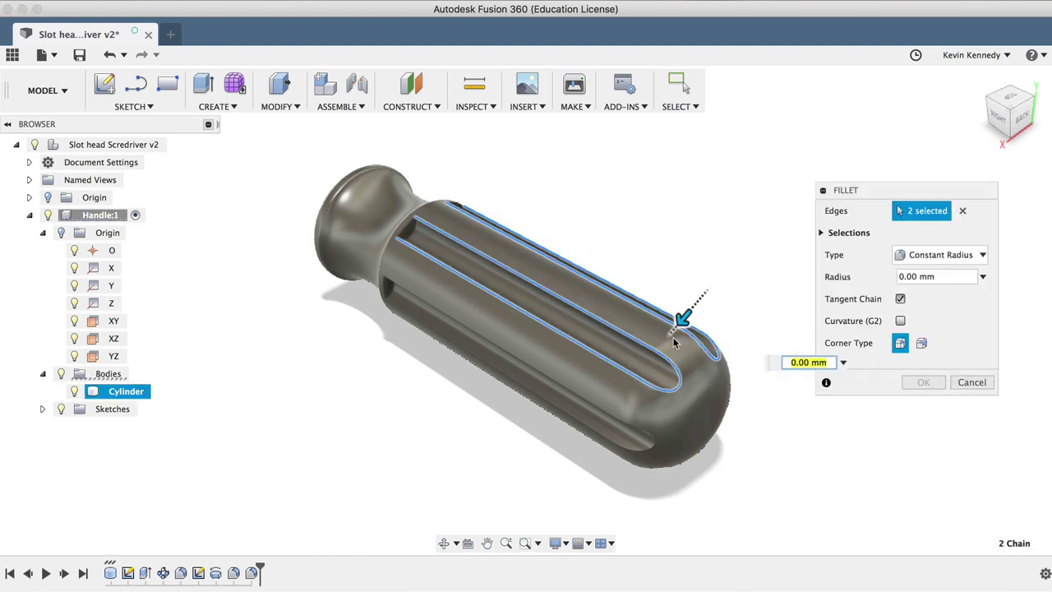
left_click(631, 433)
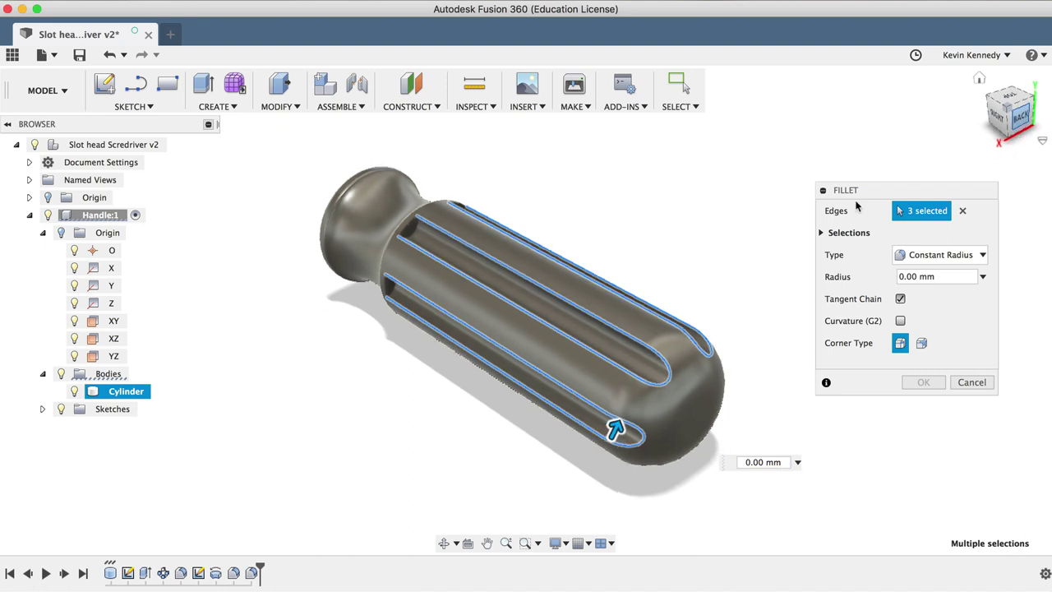
left_click(473, 349)
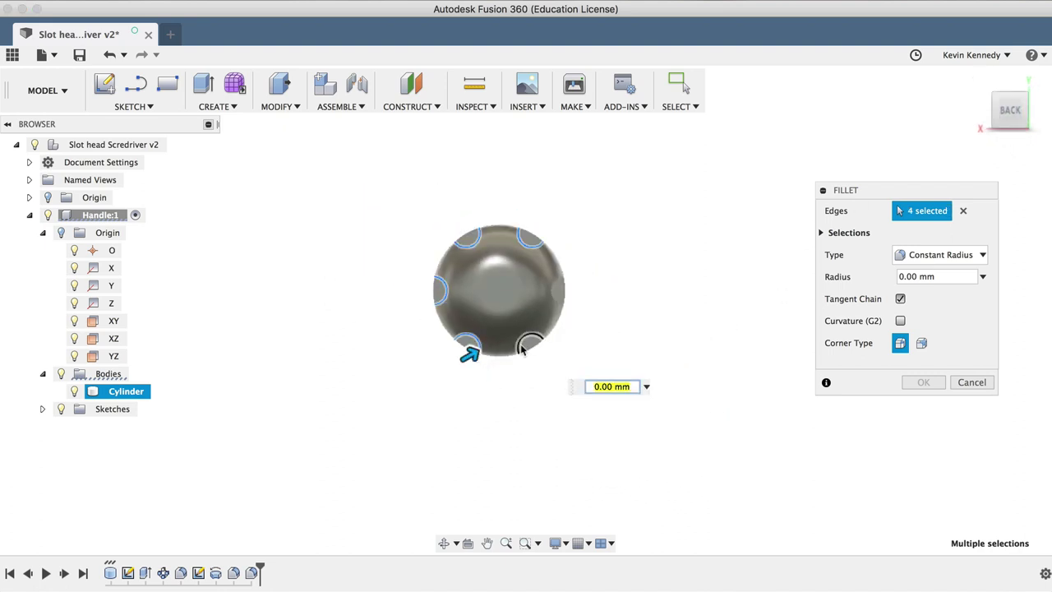
left_click(530, 343)
left_click(559, 296)
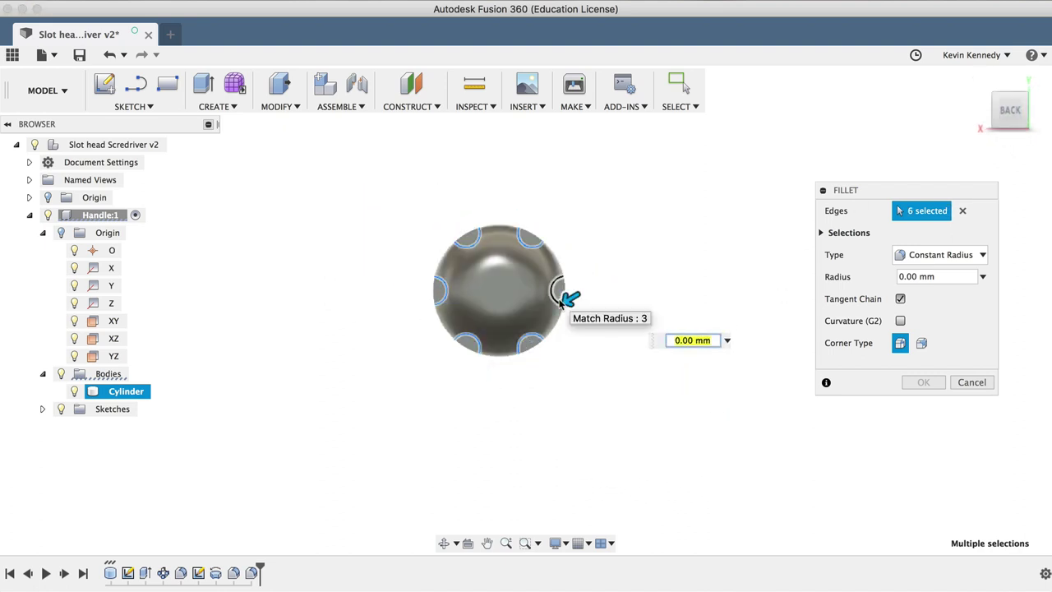
type("2.5")
key("Return")
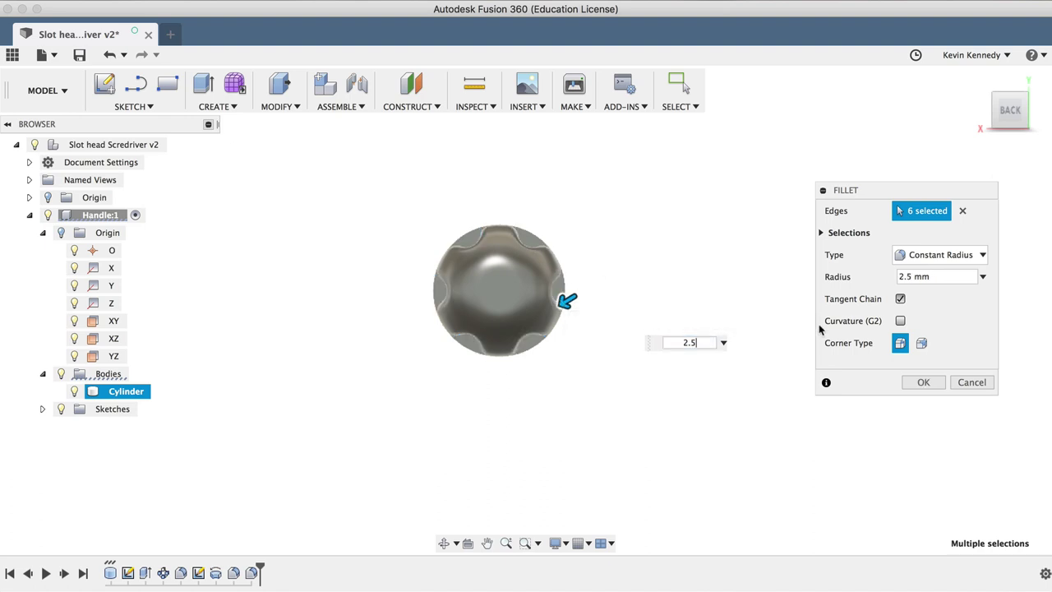
left_click(920, 383)
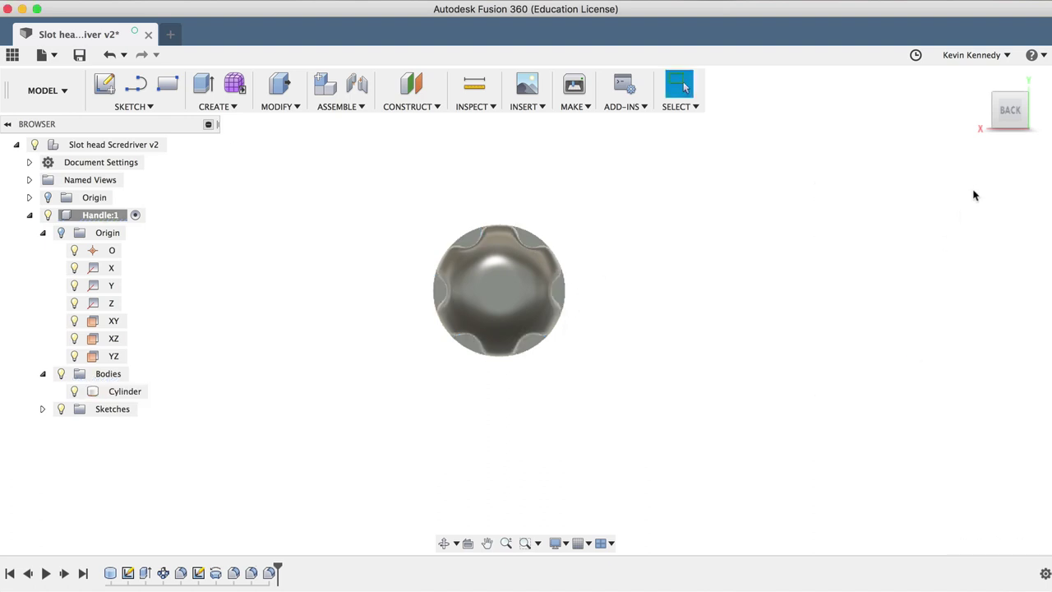
- Fillet the six arc edges at the neck end of the grip grooves with a 1 mm constant radius
left_click(996, 98)
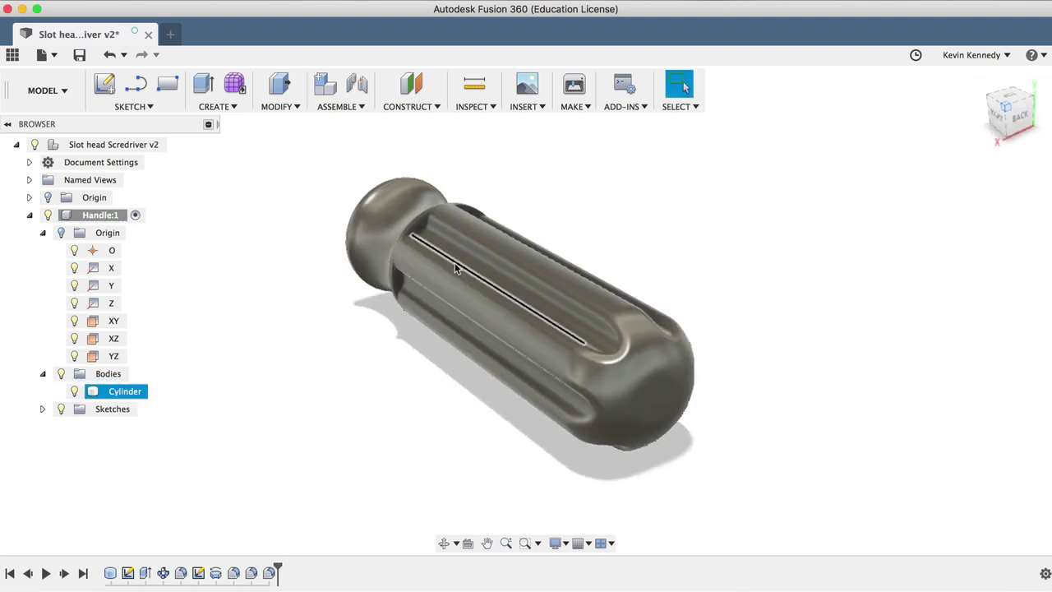
right_click(402, 235)
left_click(403, 190)
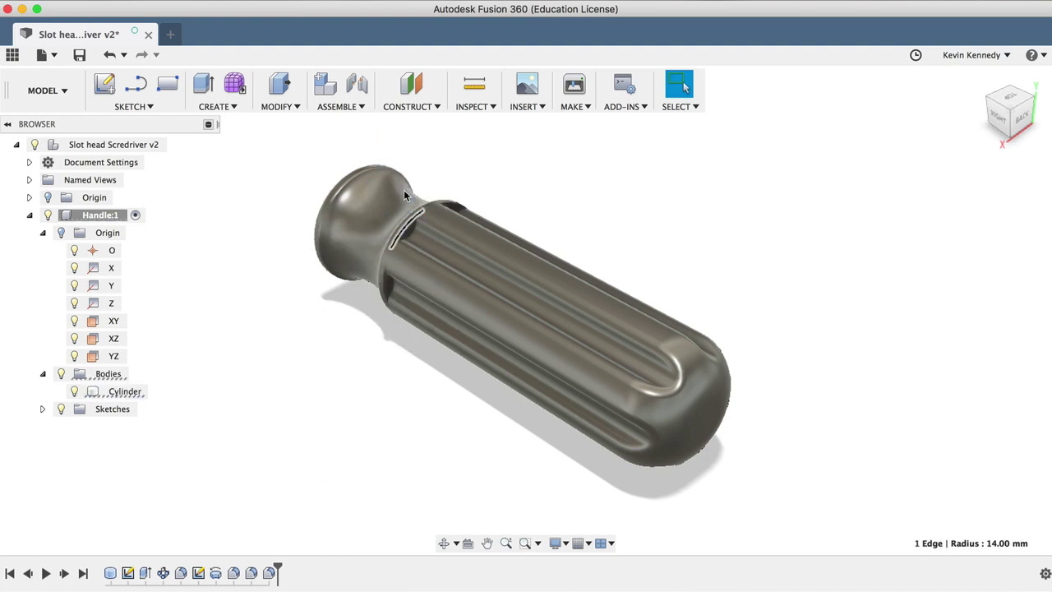
left_click(456, 205)
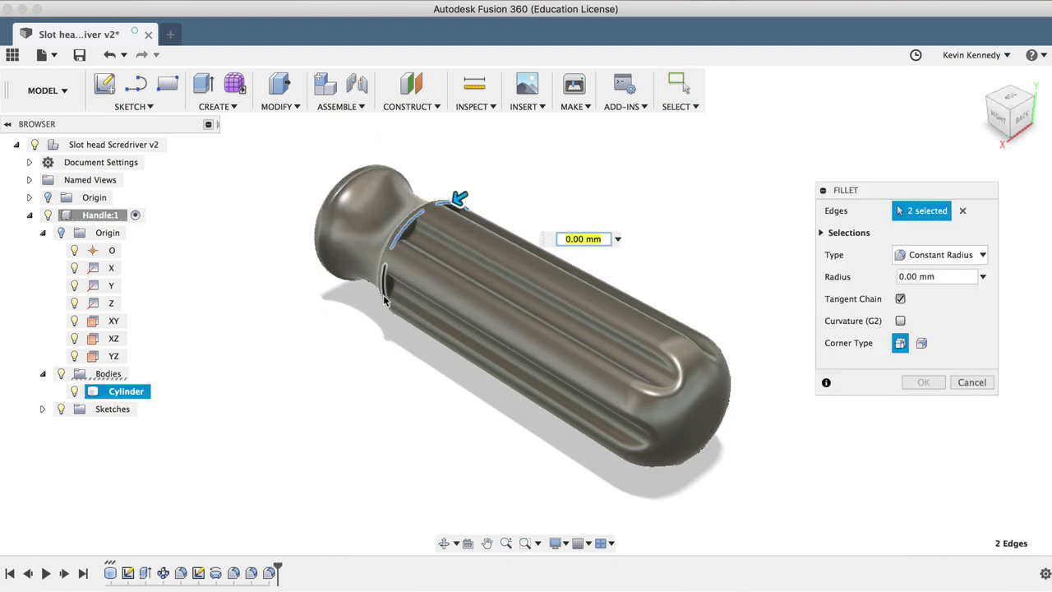
left_click(383, 294)
left_click(1021, 116)
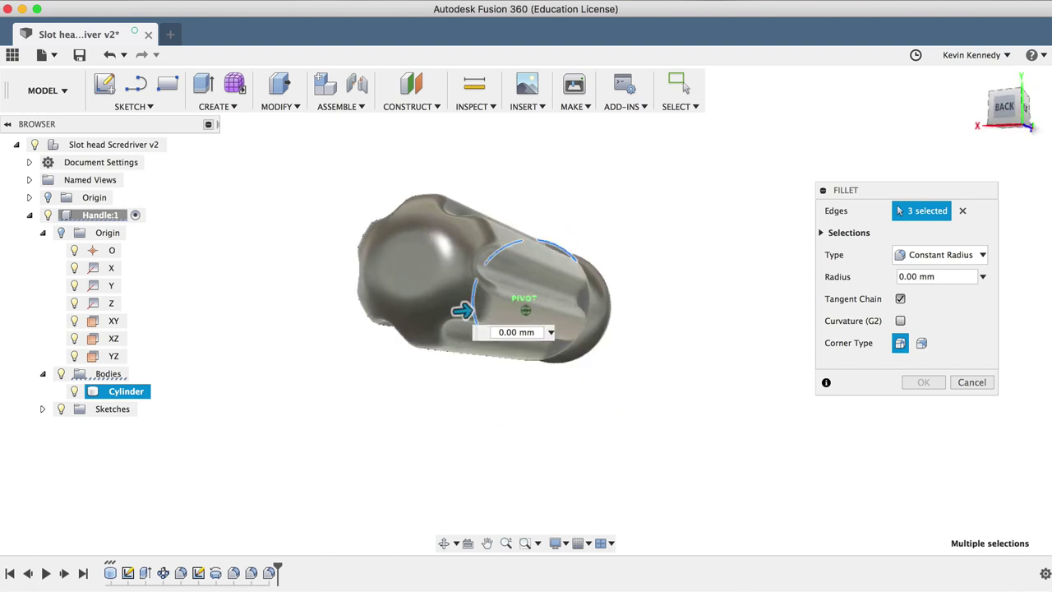
left_click(601, 316)
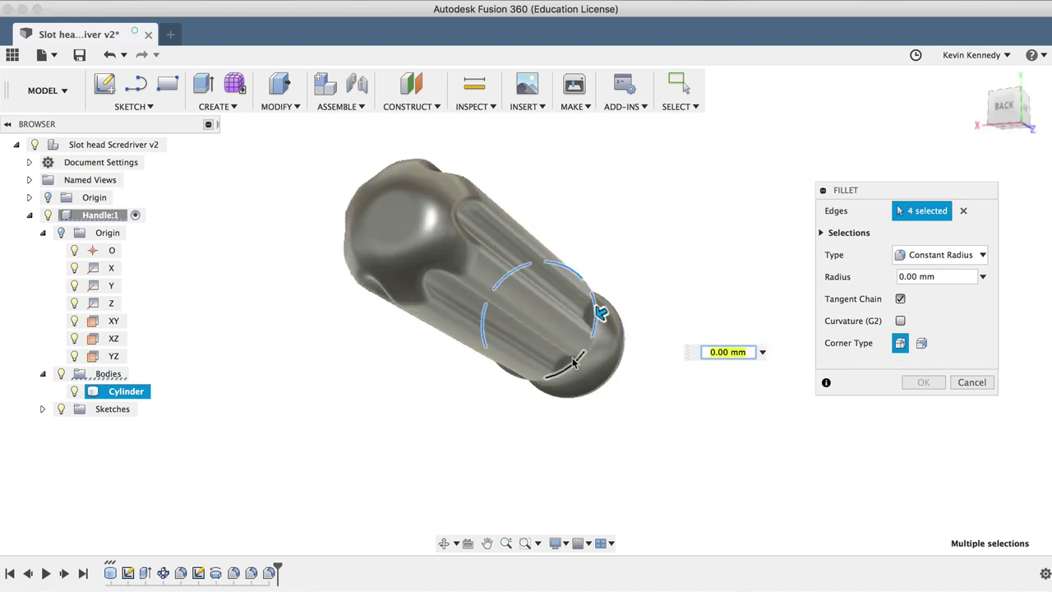
left_click(576, 365)
left_click(988, 80)
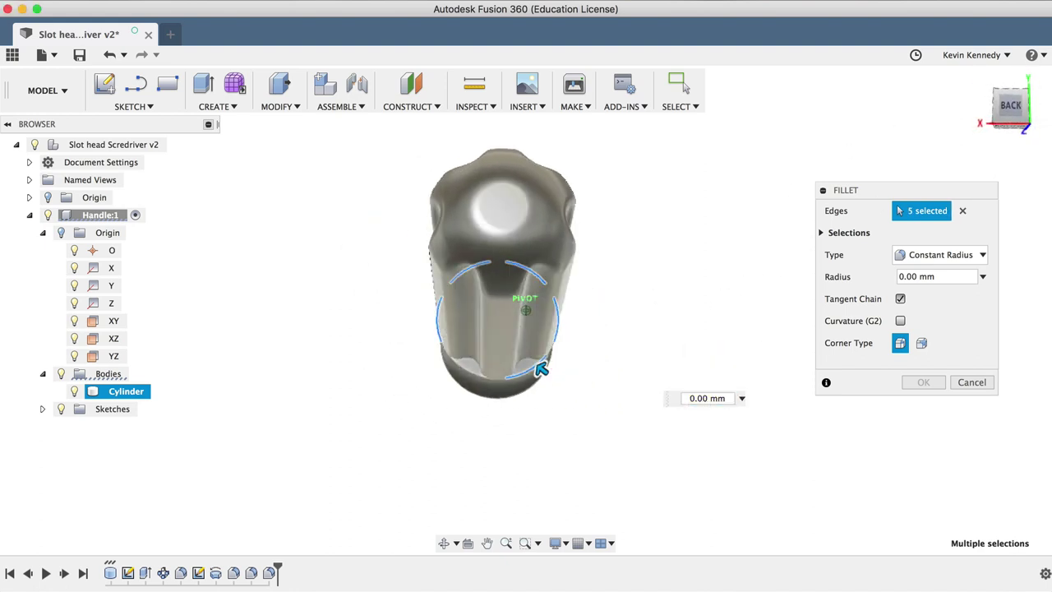
left_click(440, 366)
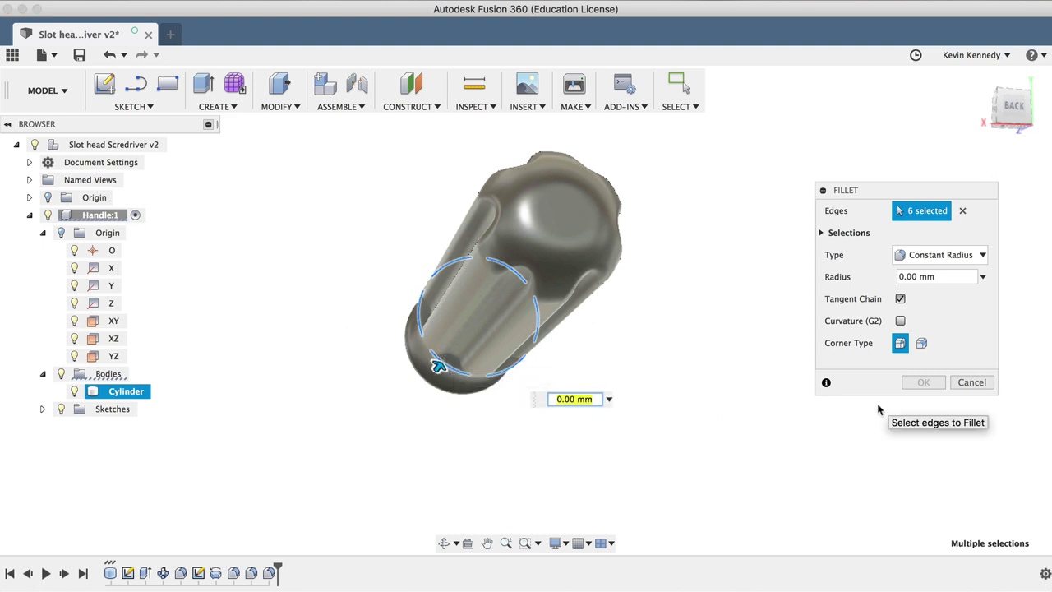
type("1")
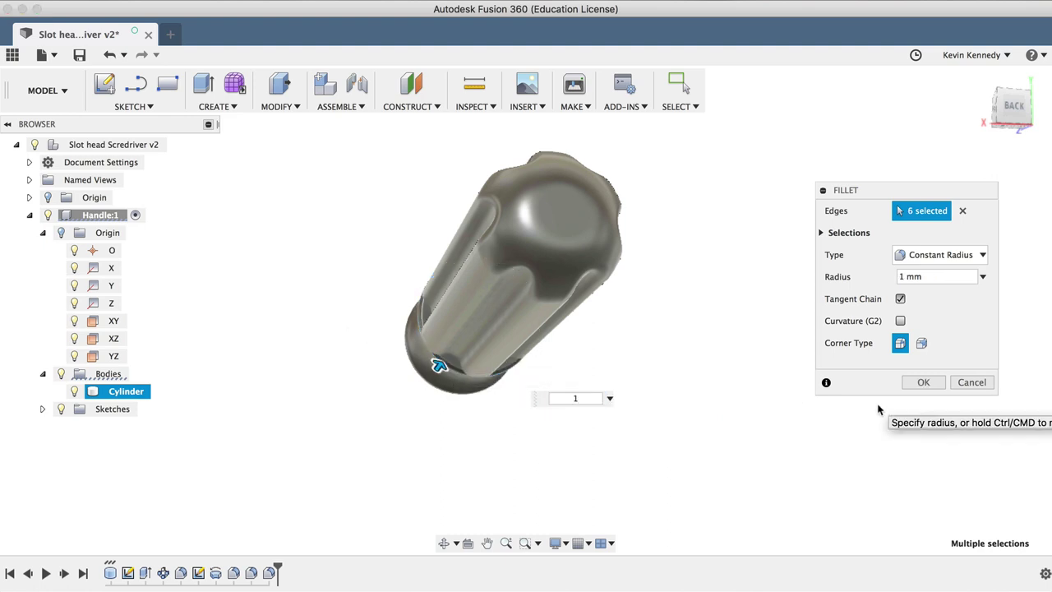
key("Return")
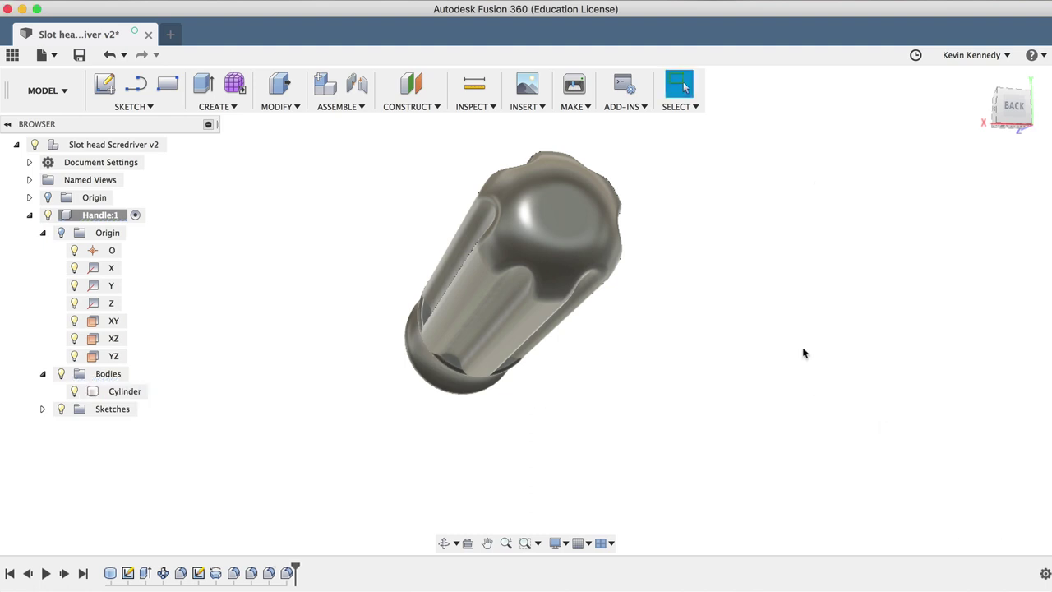
- Start a hole on the handle's flat neck-end face and snap its position to the centre of the face
left_click(1007, 107)
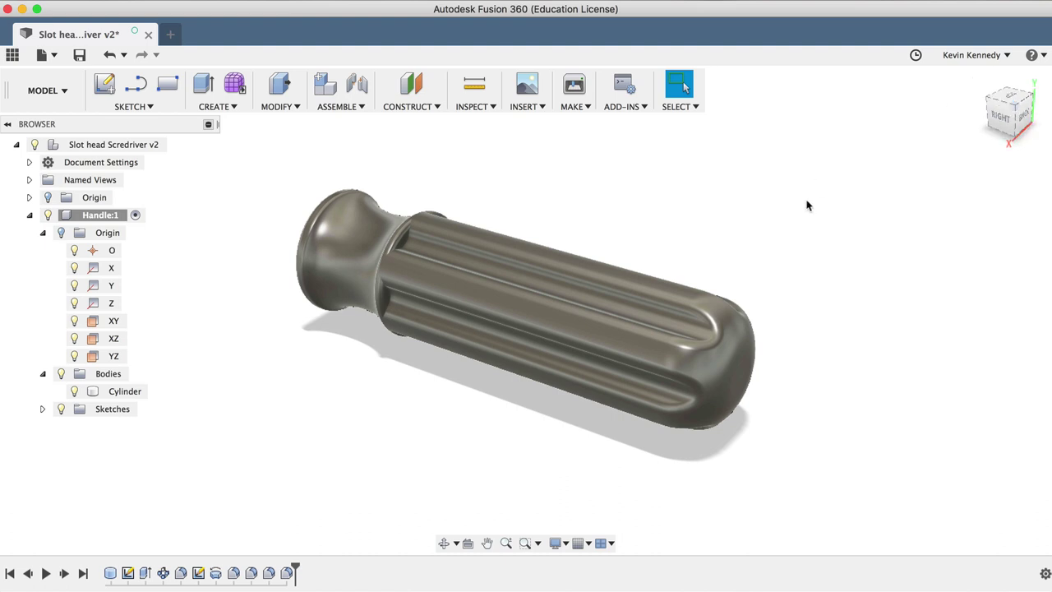
left_click_drag(1010, 111, 1020, 95)
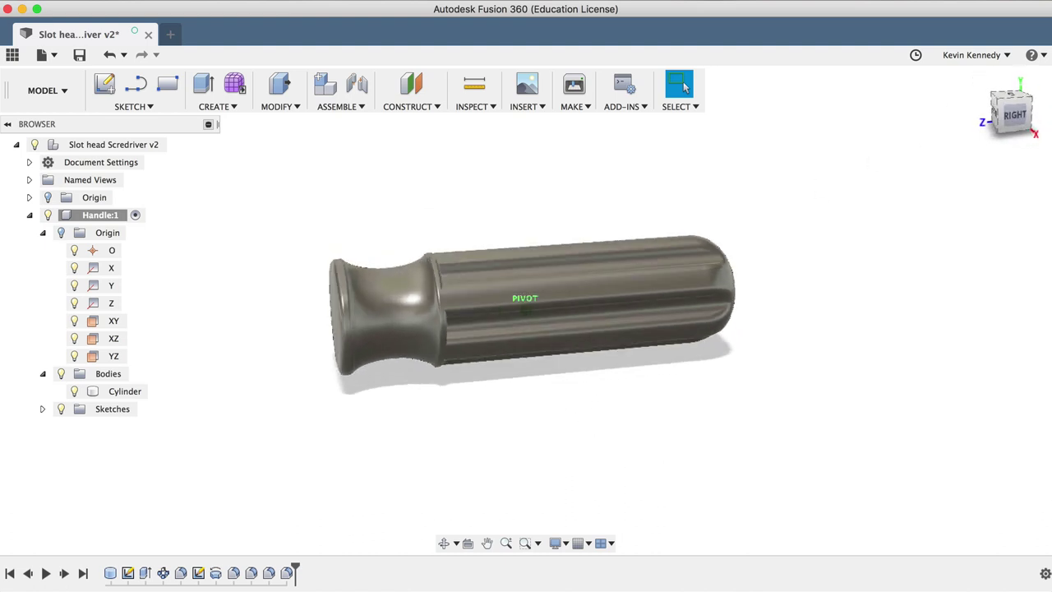
middle_click_drag(624, 296, 705, 272, "shift")
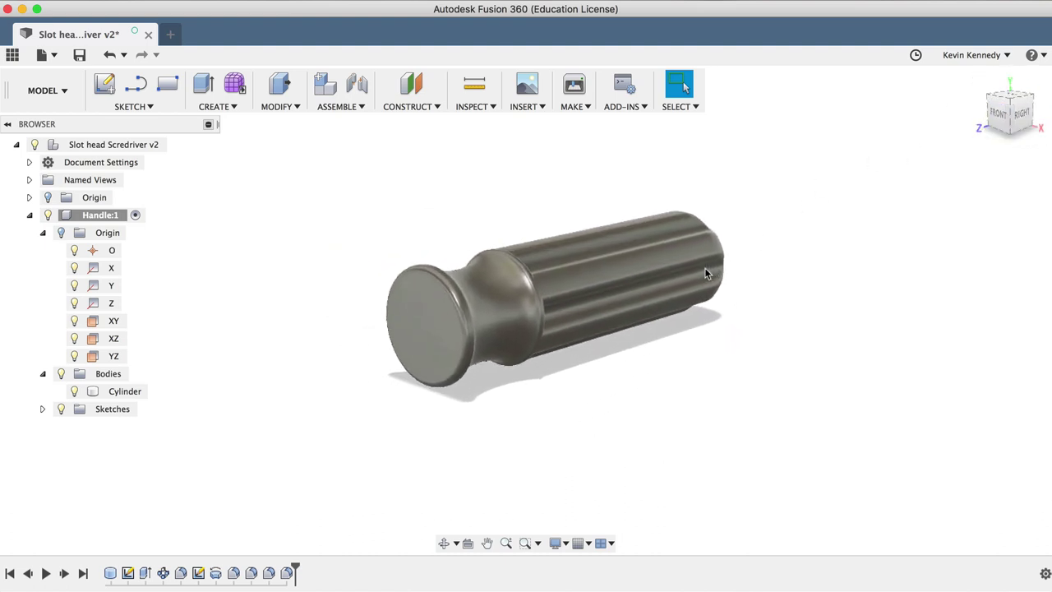
left_click(674, 273)
key("h")
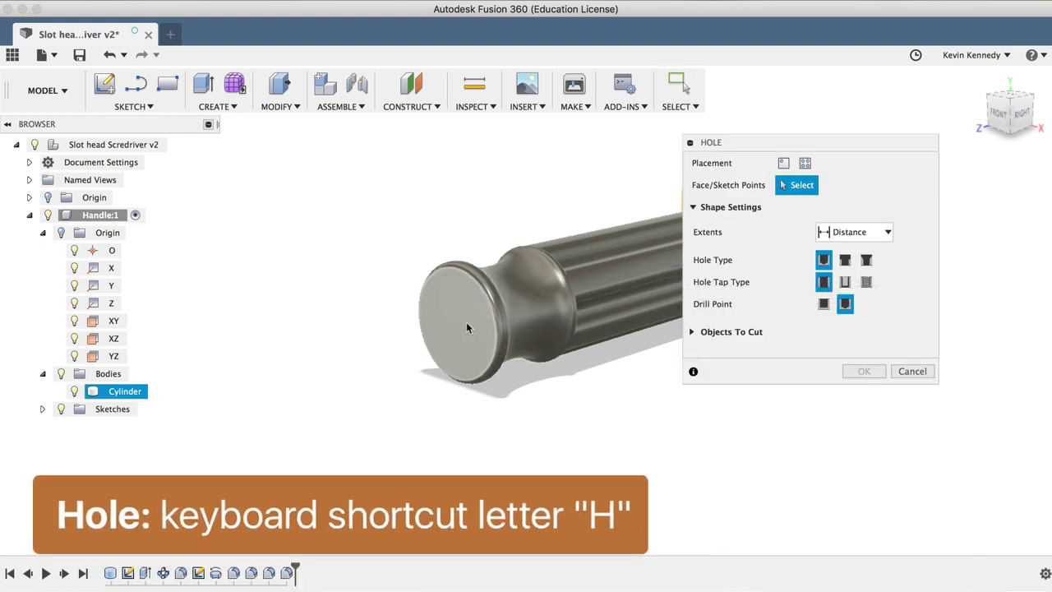
left_click(457, 321)
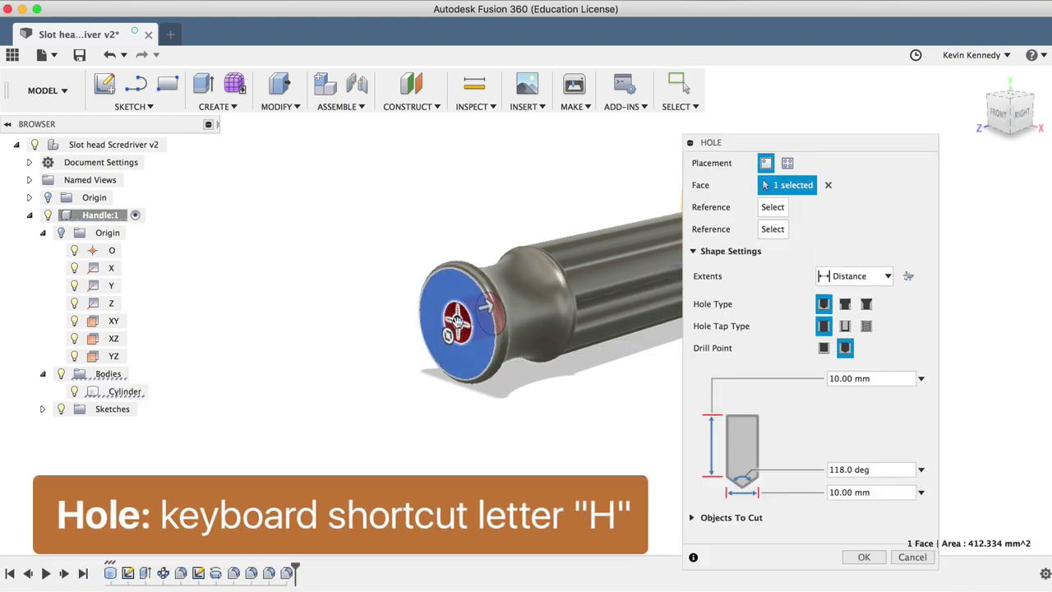
left_click(997, 116)
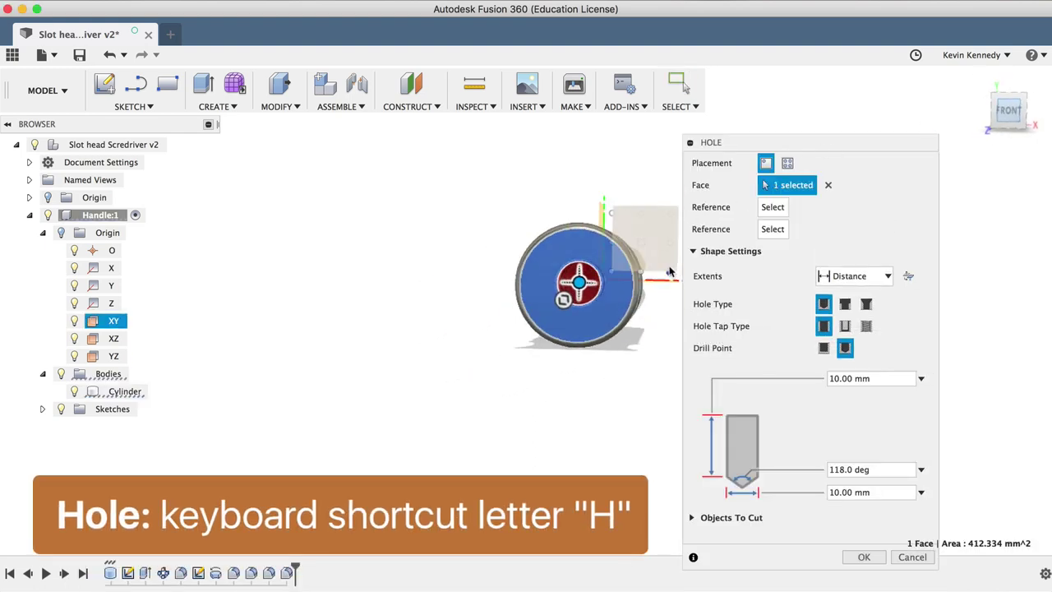
scroll(631, 271, "up", 5)
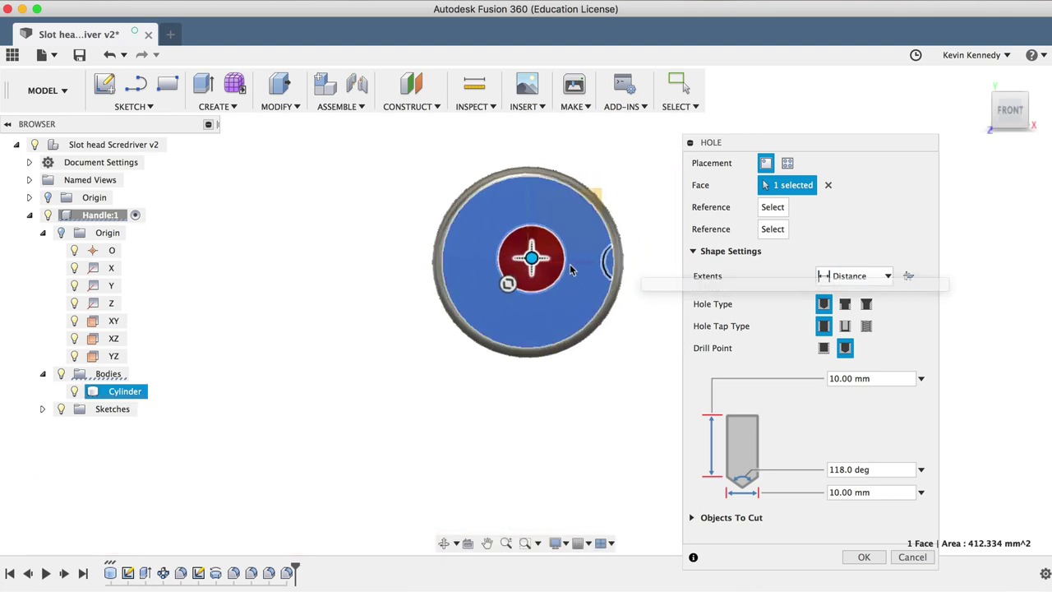
scroll(571, 270, "right", 5)
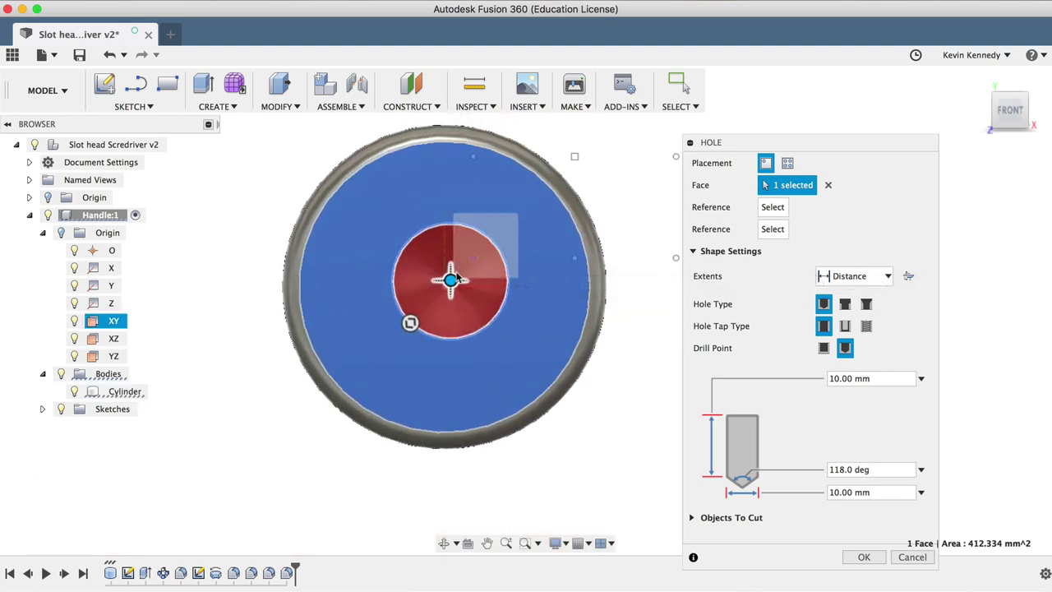
mouse_move(450, 280)
left_mouse_down()
mouse_move(399, 347)
mouse_move(439, 287)
mouse_move(420, 301)
mouse_move(445, 286)
left_mouse_up()
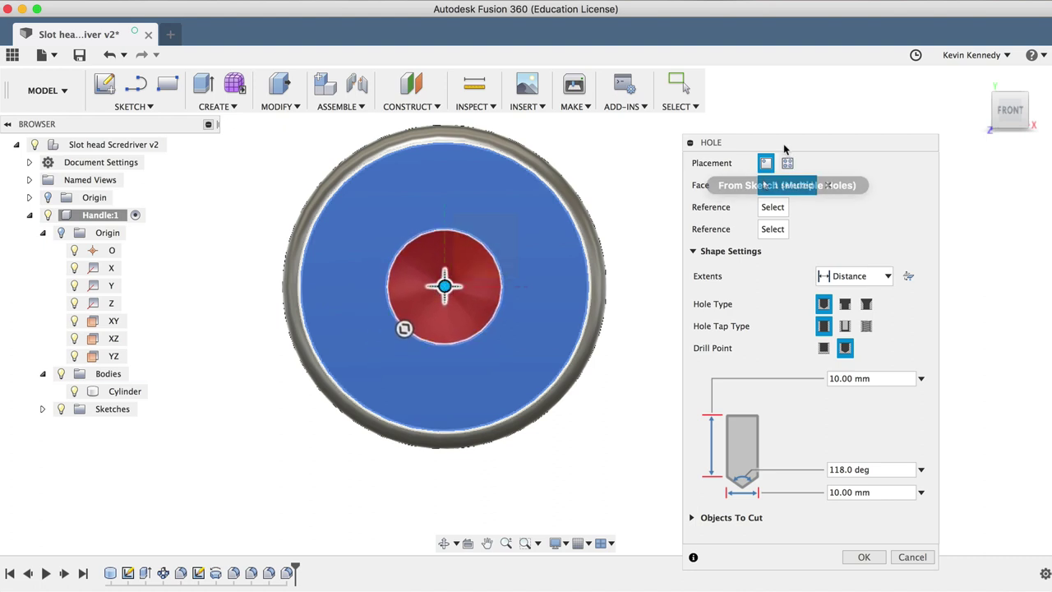
left_click_drag(785, 147, 808, 115)
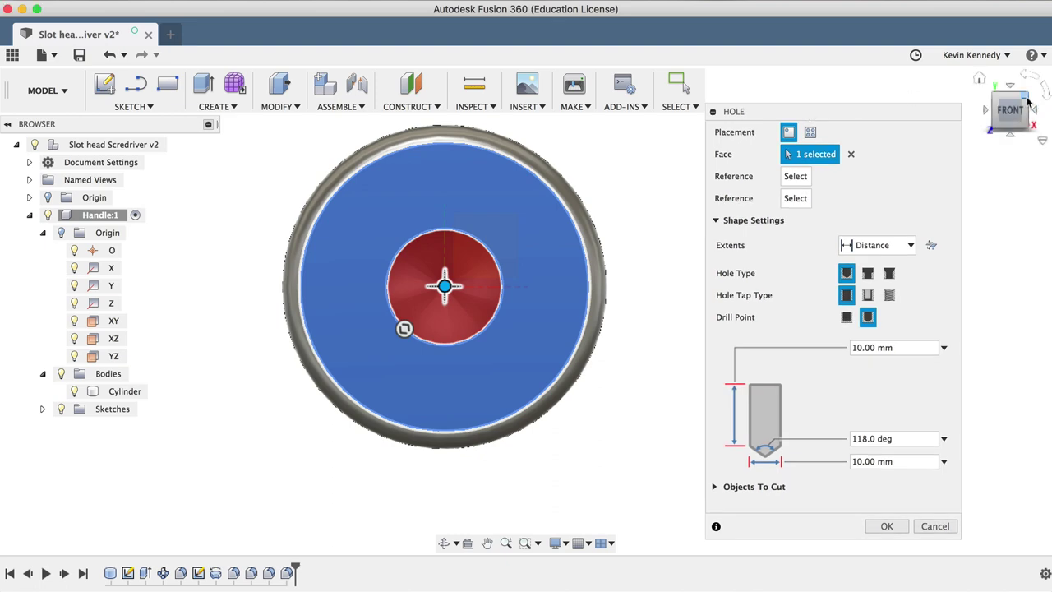
- Set the hole to 50 mm depth and 7 mm diameter with a flat drill point, and create it
left_click(1027, 99)
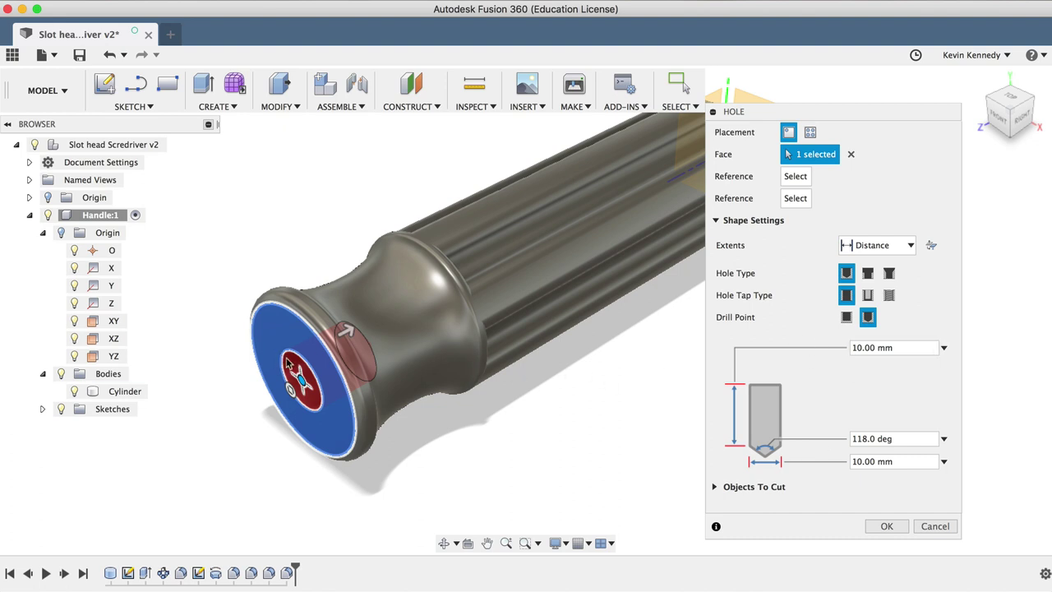
left_click_drag(346, 329, 526, 237)
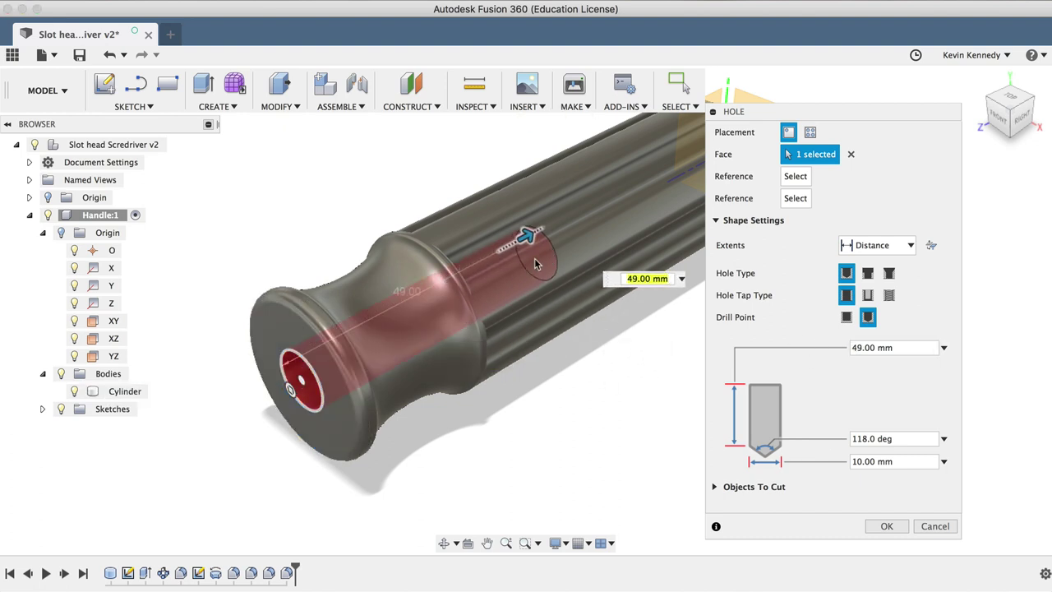
left_click_drag(863, 347, 850, 348)
type("50")
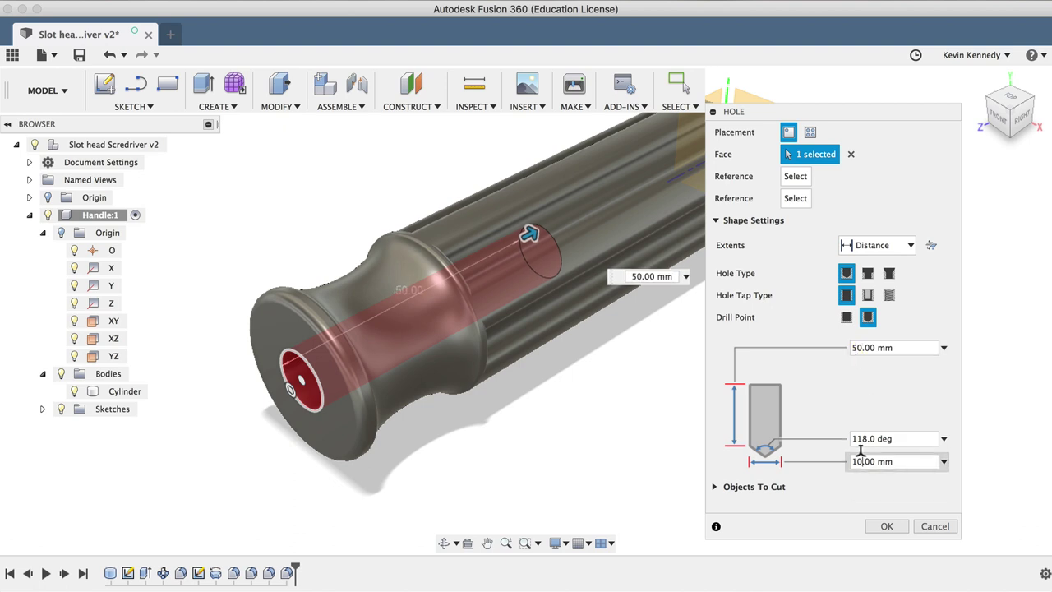
left_click_drag(865, 461, 849, 463)
type("7")
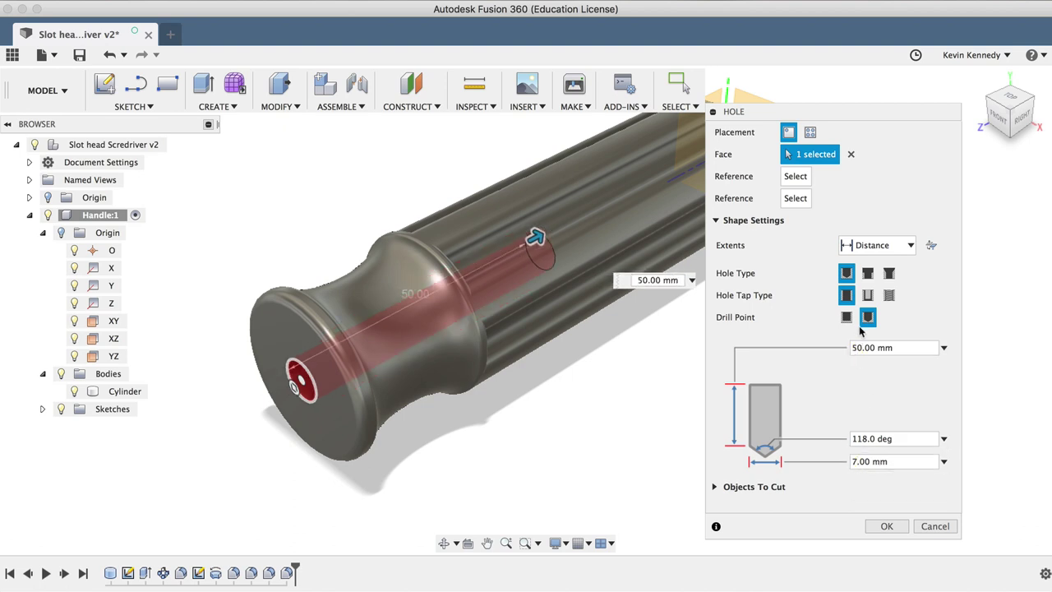
left_click(846, 318)
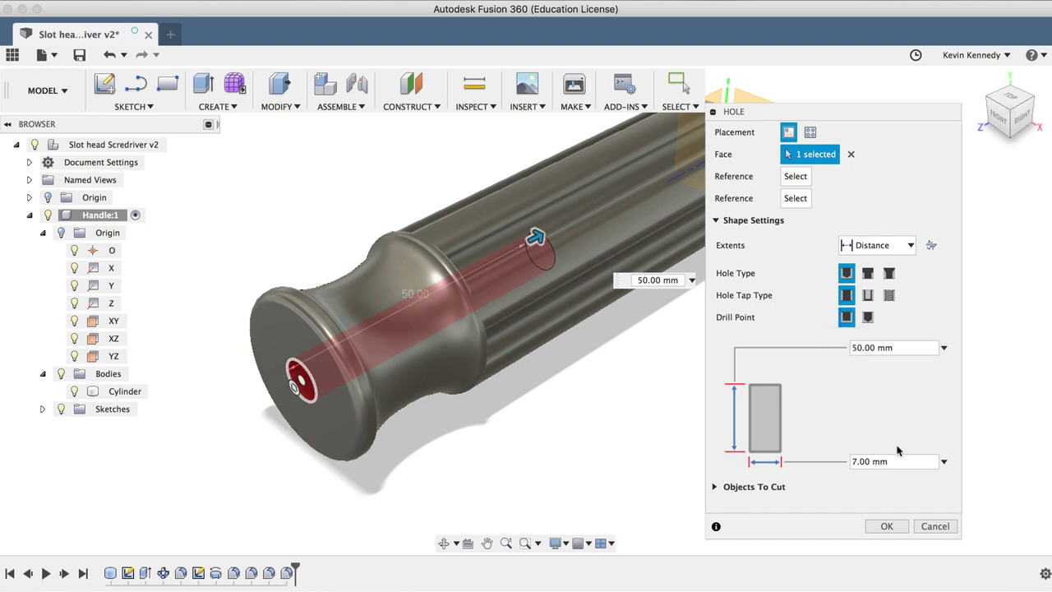
left_click(885, 527)
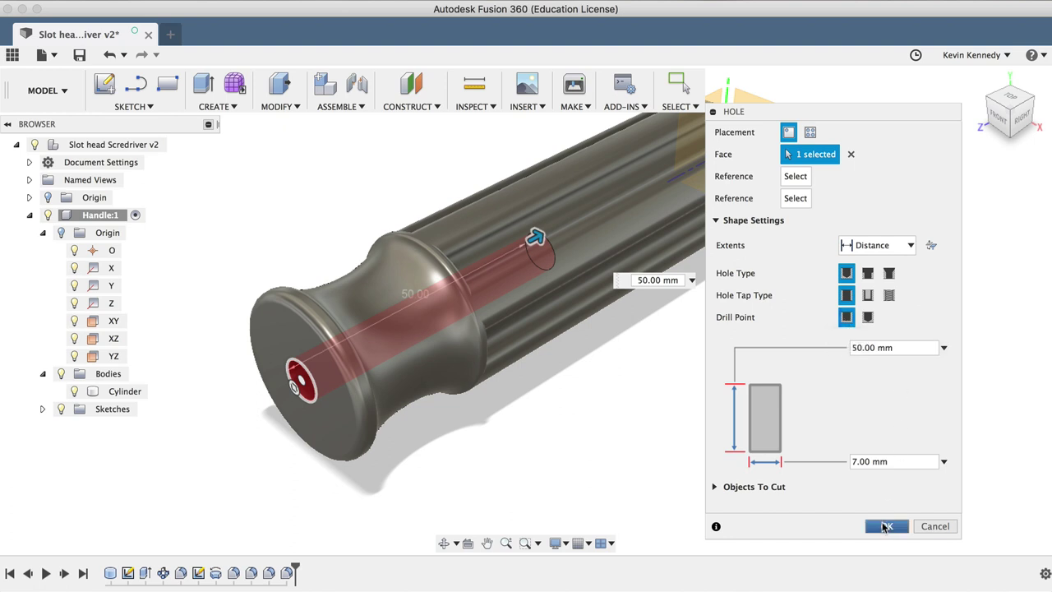
- Activate the top-level component and add a new empty component named Shank under it, set as the active component
scroll(783, 381, "down", 3)
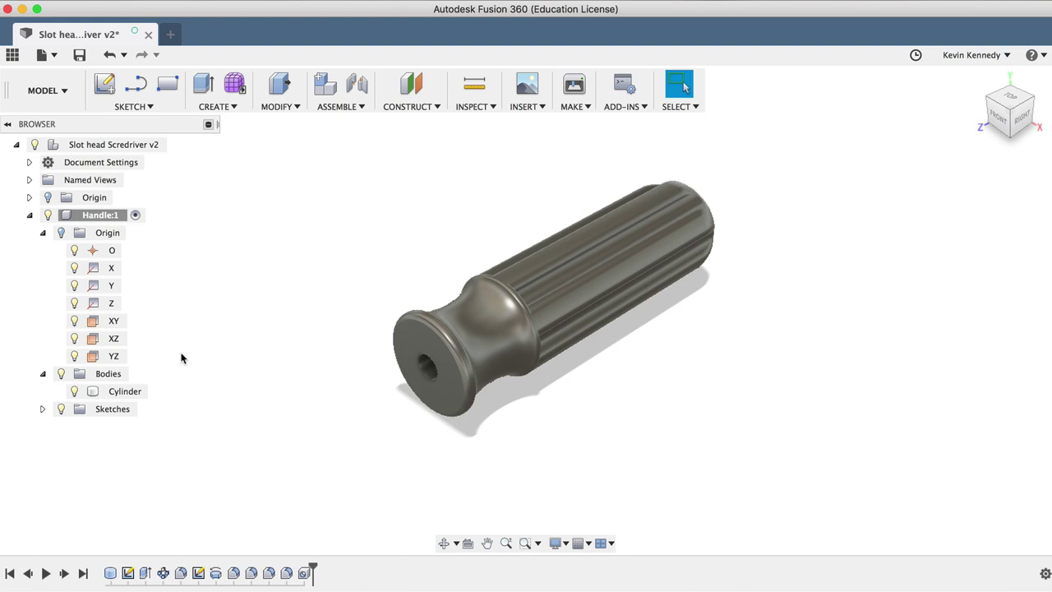
left_click(29, 216)
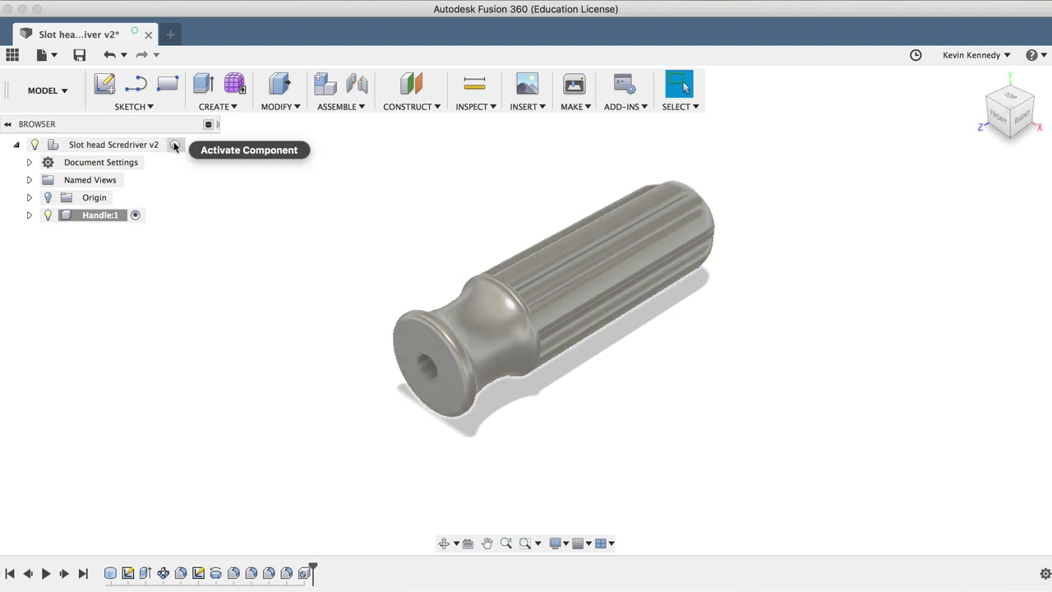
left_click(174, 145)
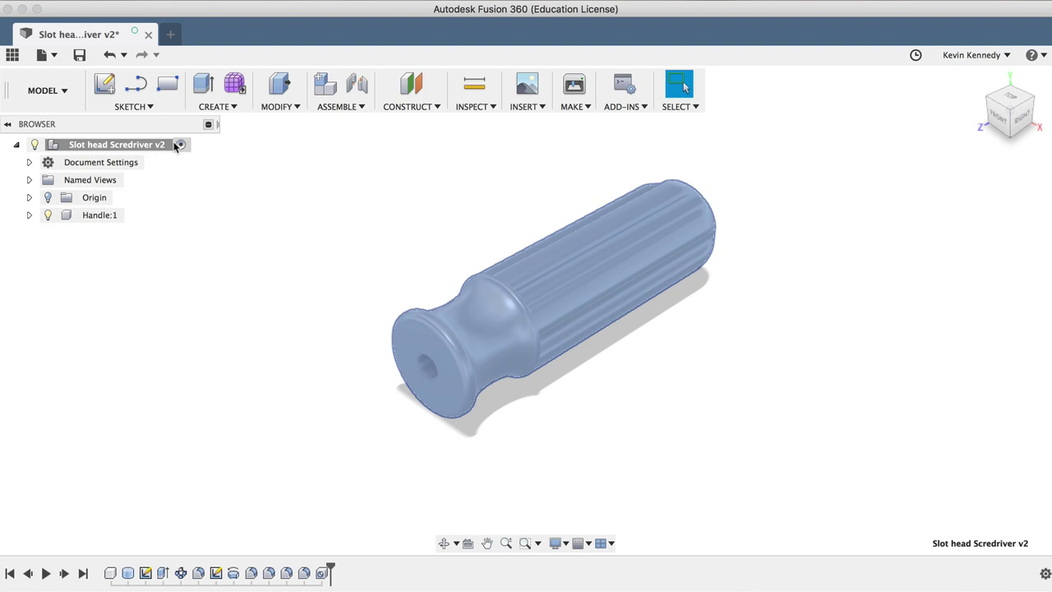
left_click(337, 106)
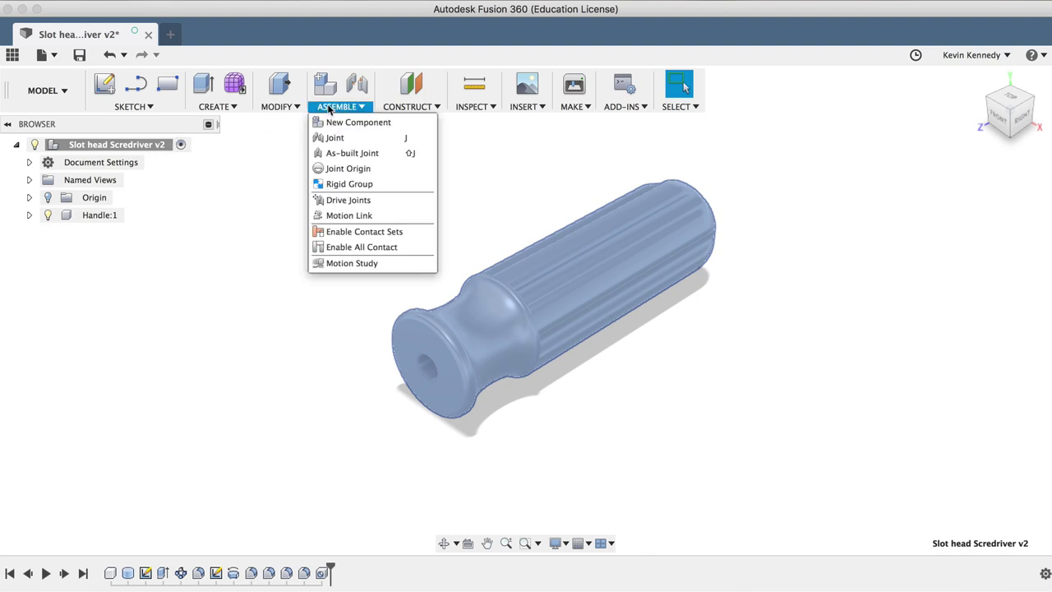
left_click(335, 122)
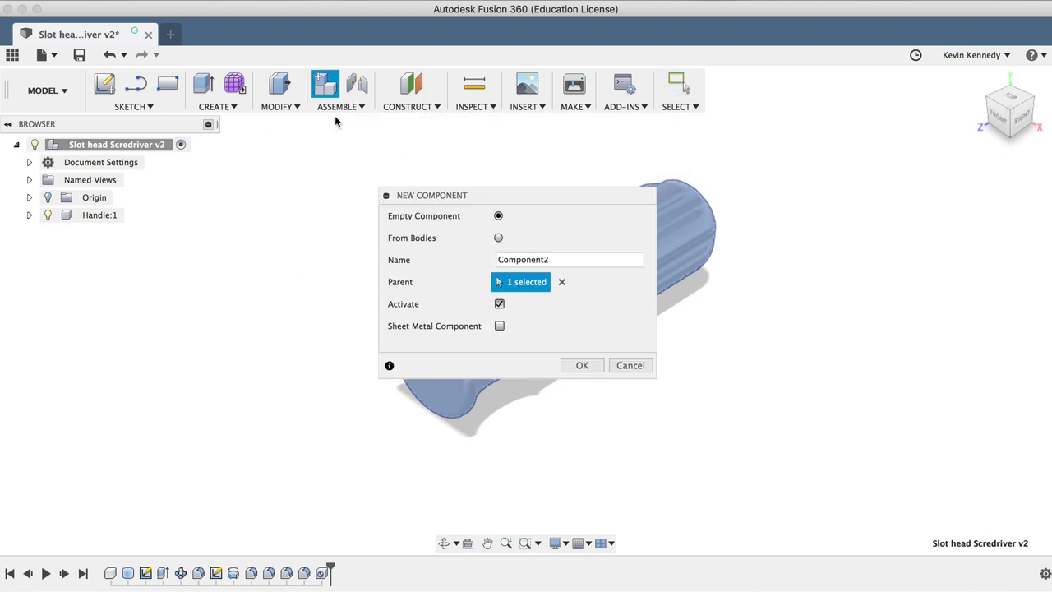
double_click(530, 260)
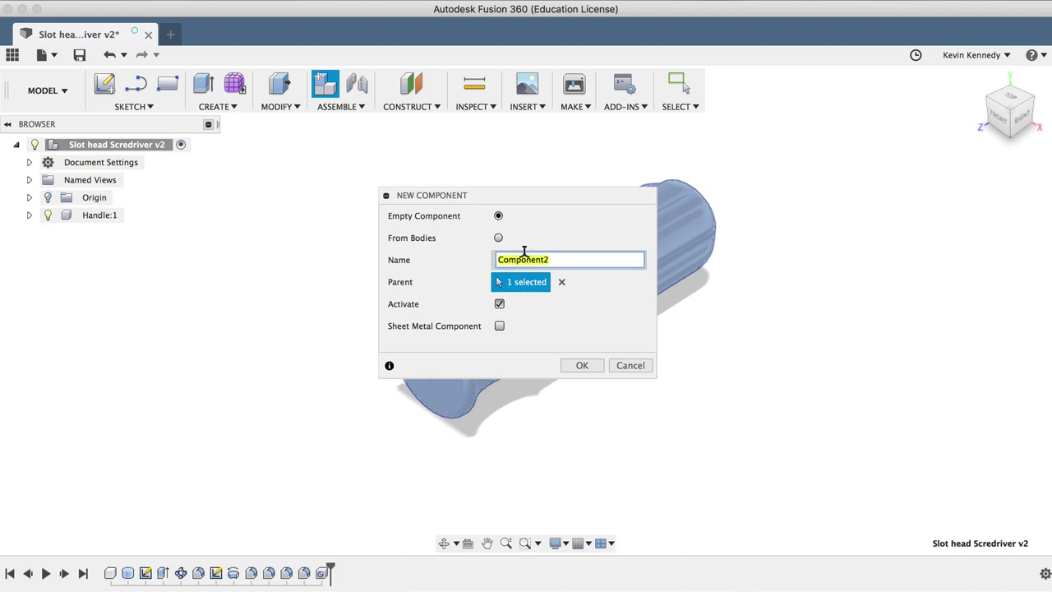
type("Shank")
left_click(584, 366)
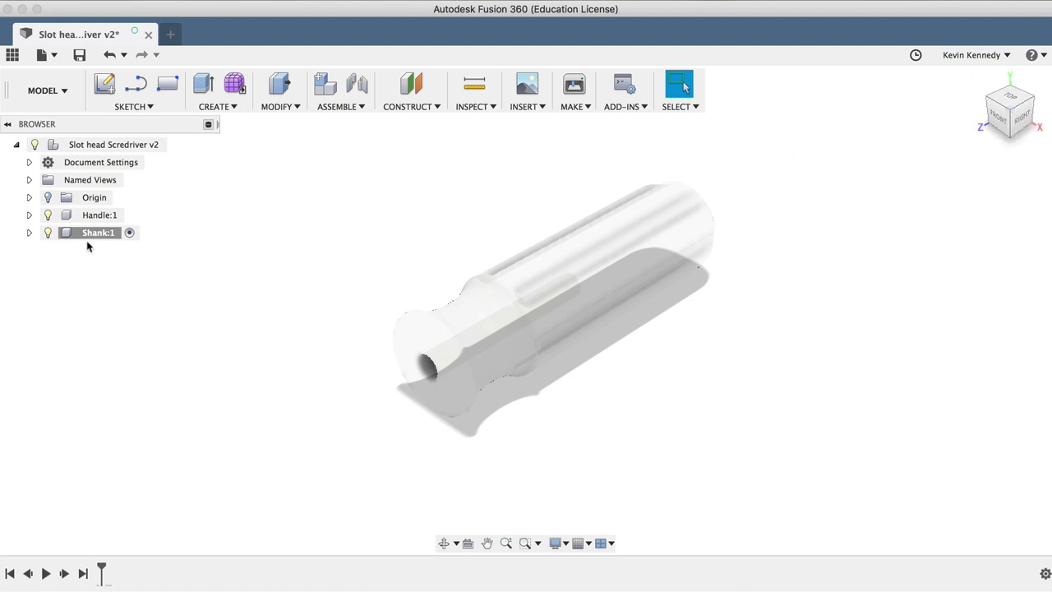
left_click(89, 232)
left_click(16, 146)
left_click(16, 146)
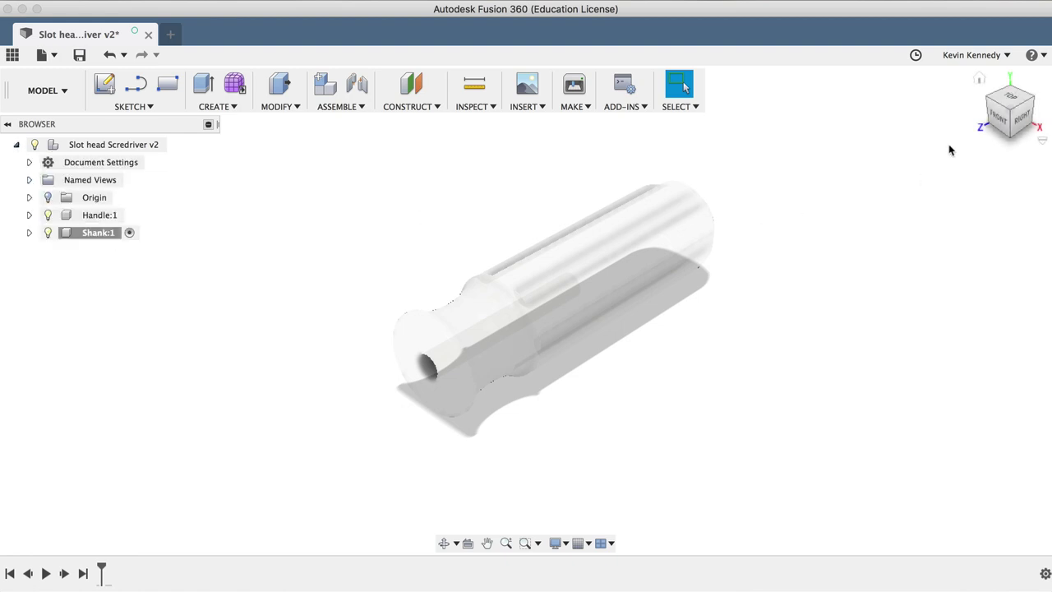
- Extrude the circular bottom face of the handle's shaft hole 150 mm outward through the neck end as a new body
left_click(1001, 113)
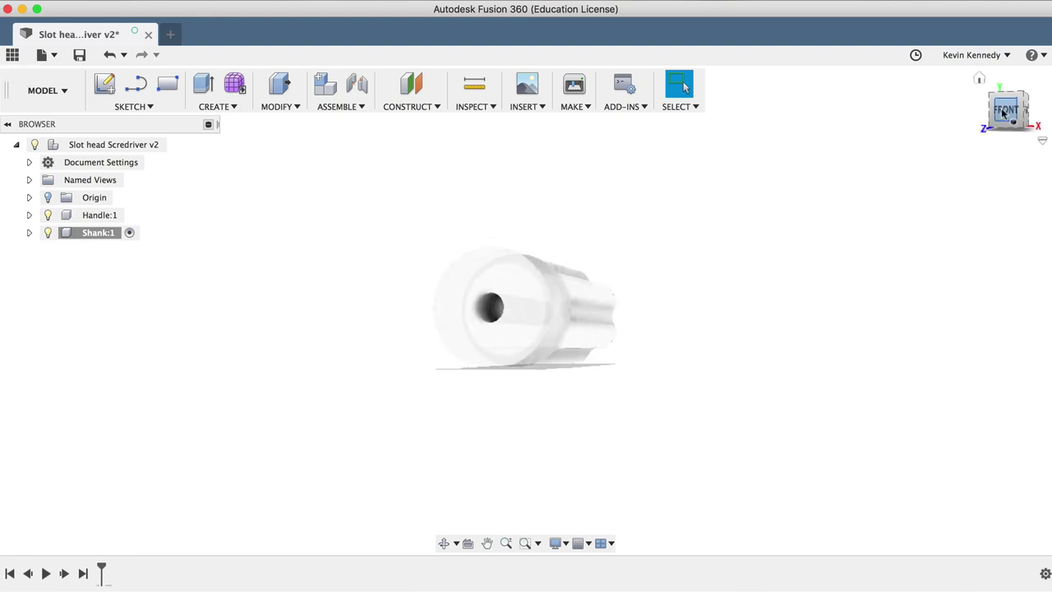
left_click(129, 233)
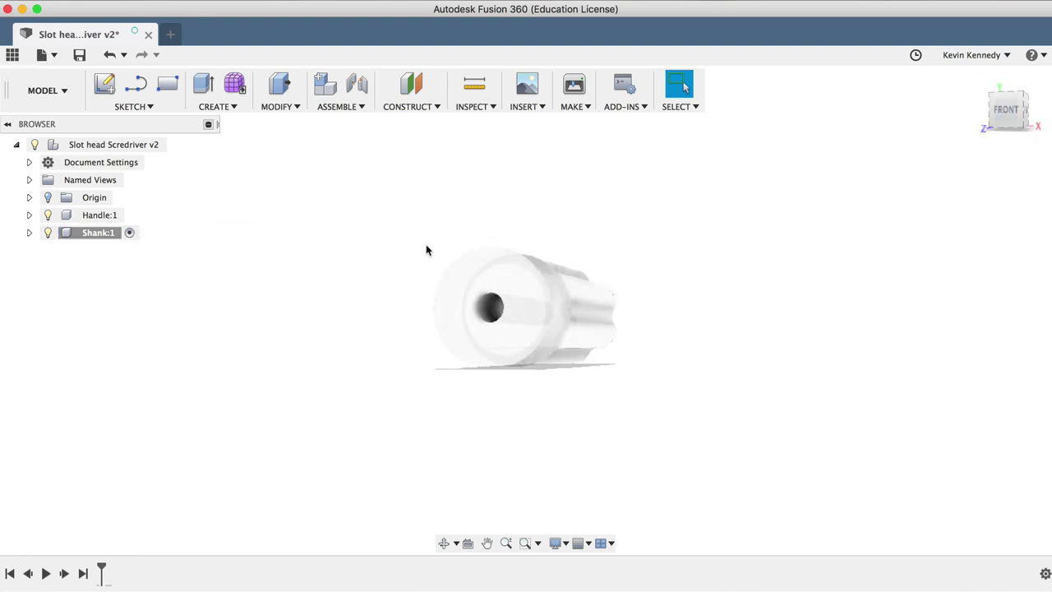
middle_click_drag(603, 296, 596, 322, "shift")
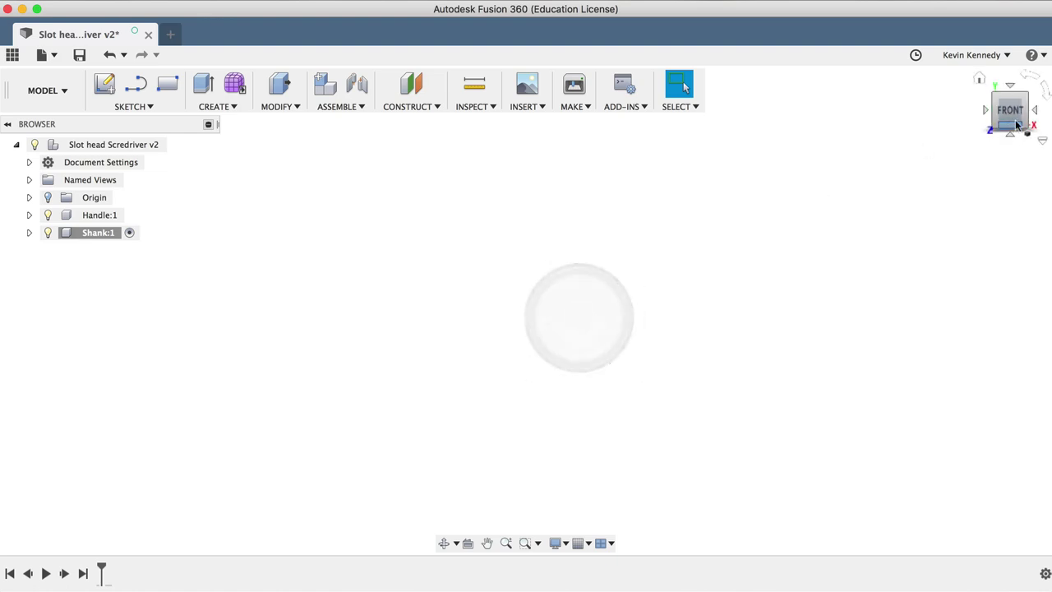
left_click_drag(963, 134, 968, 136)
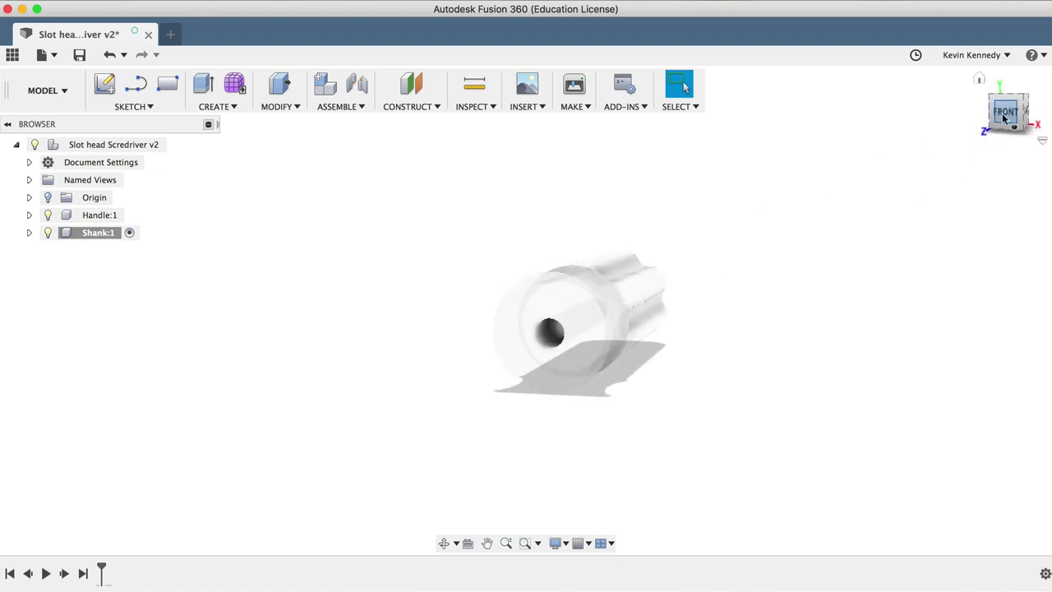
left_click(1001, 114)
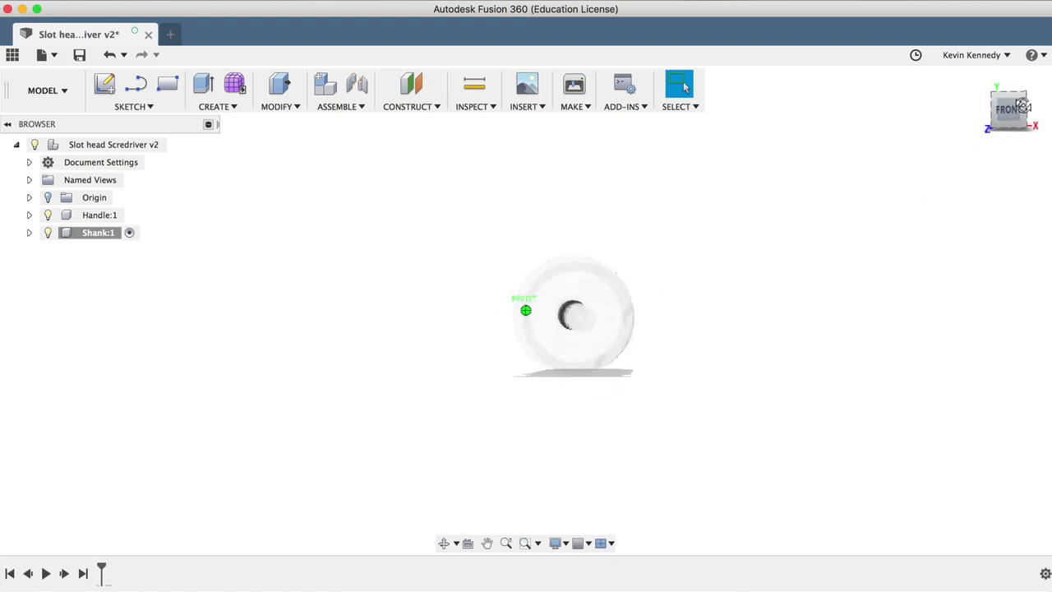
left_click(578, 319)
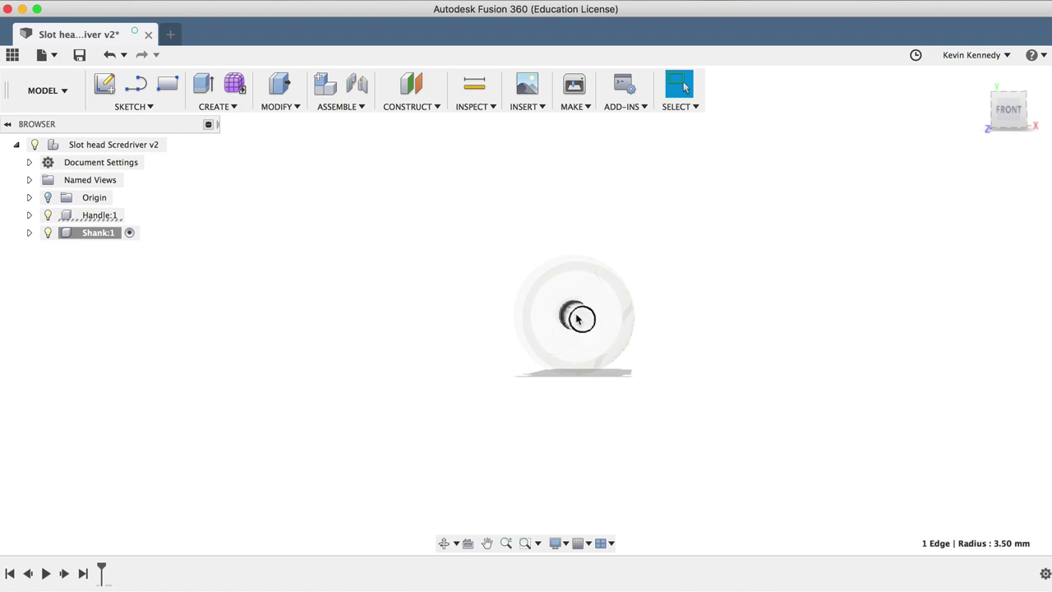
scroll(578, 319, "up", 3)
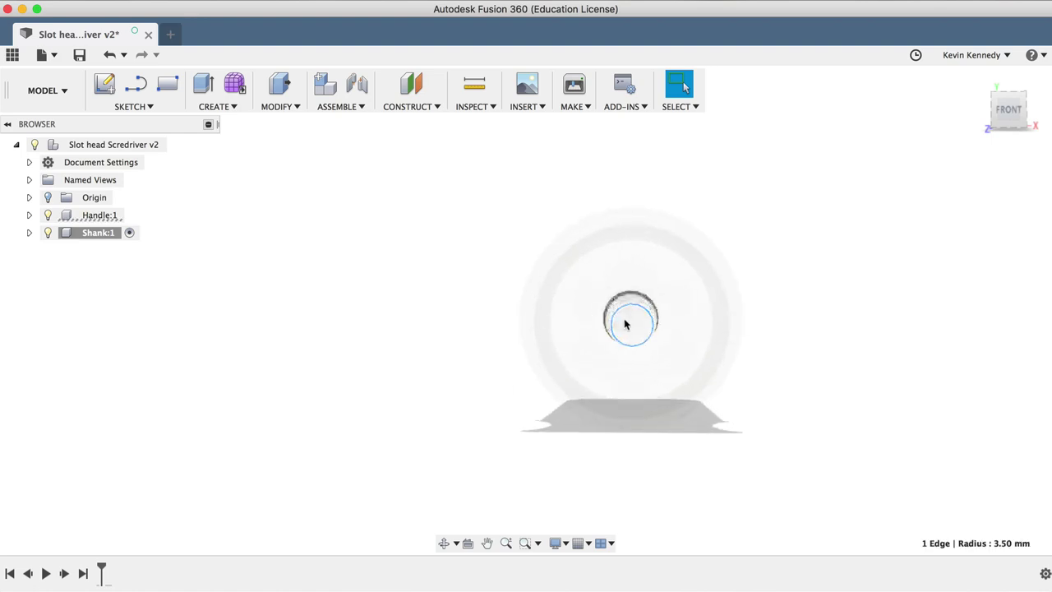
key("e")
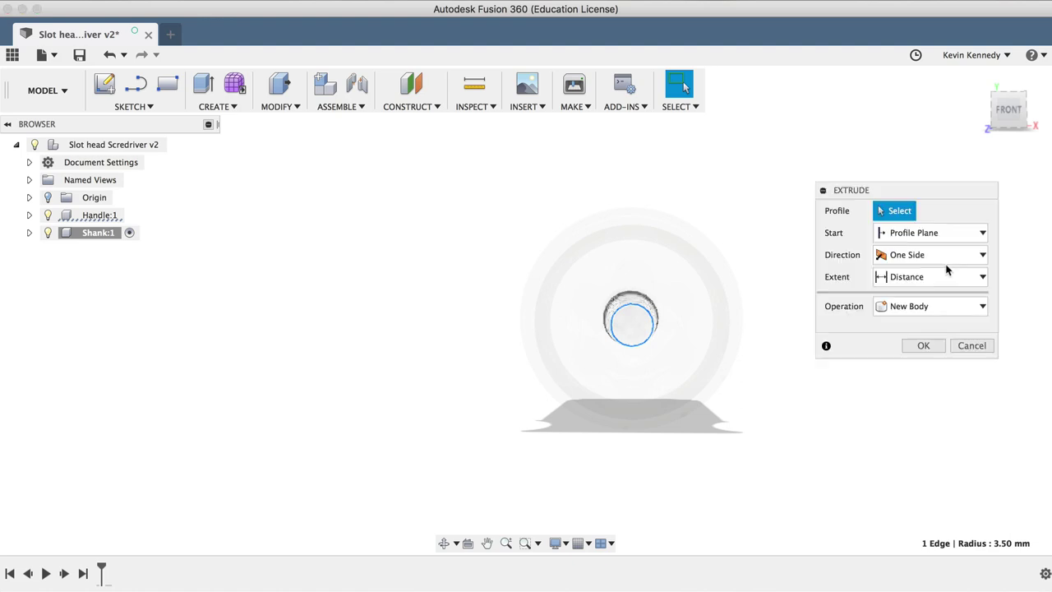
left_click(1023, 98)
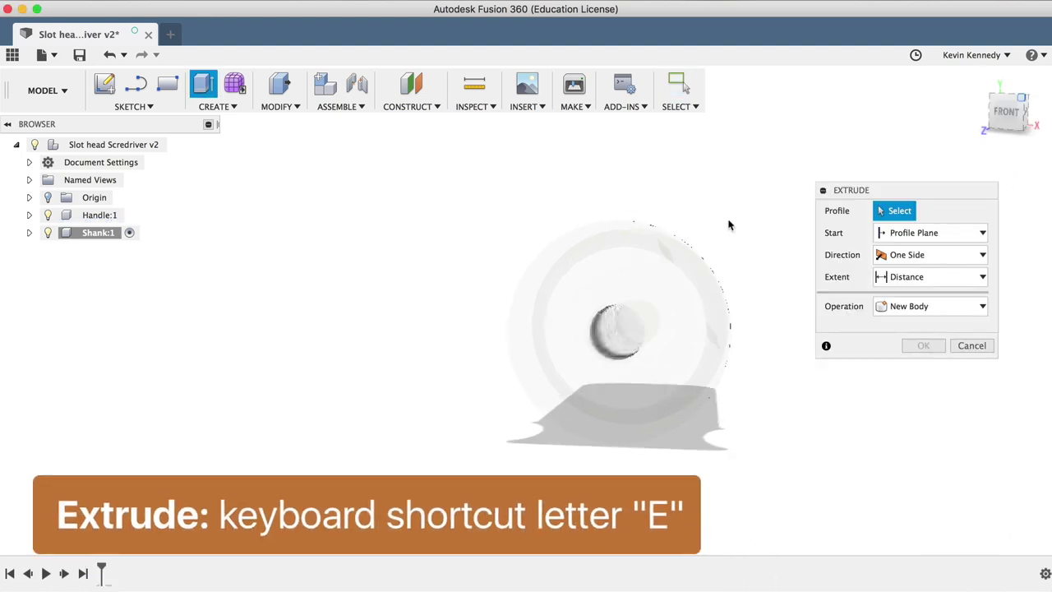
left_click(698, 308)
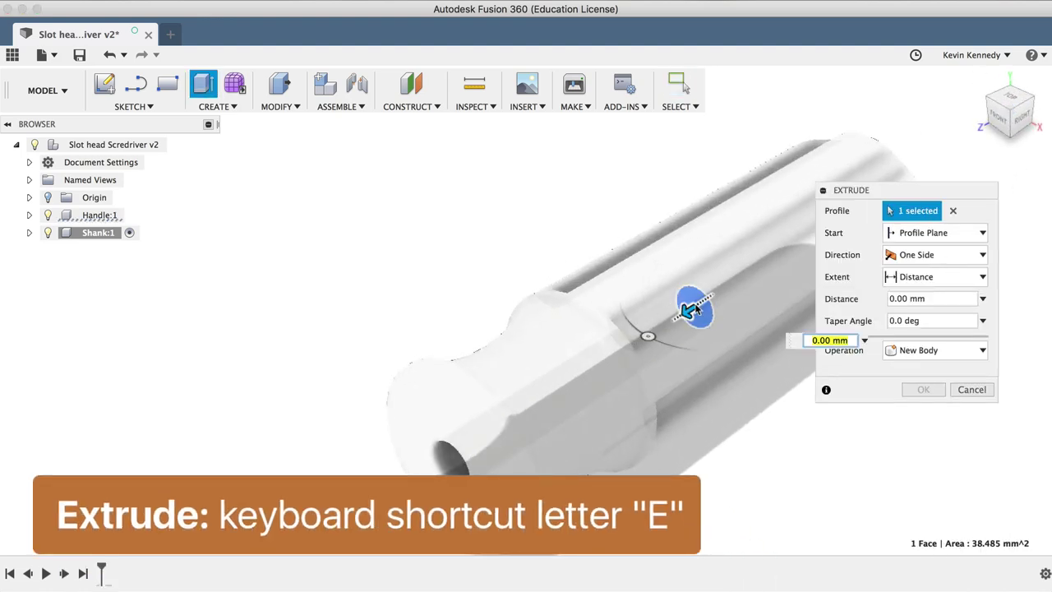
left_click_drag(688, 310, 411, 452)
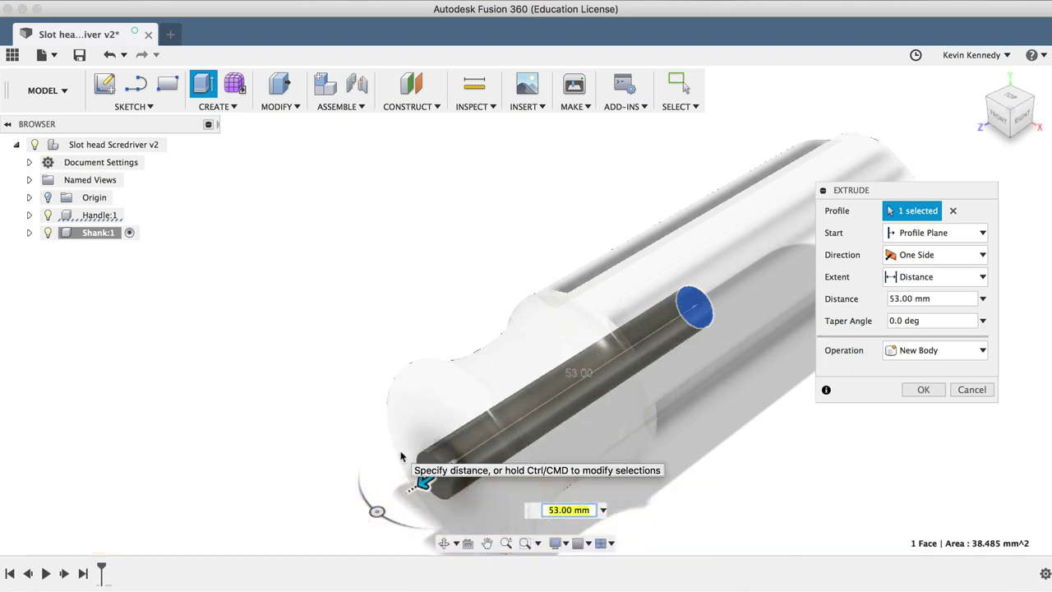
type("150")
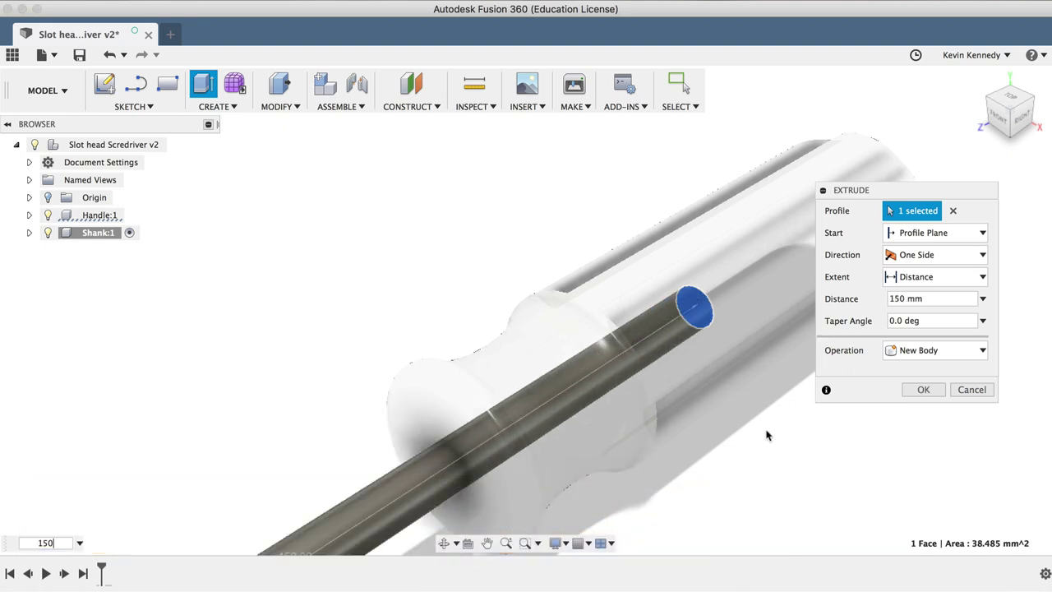
left_click(918, 391)
scroll(818, 330, "down", 5)
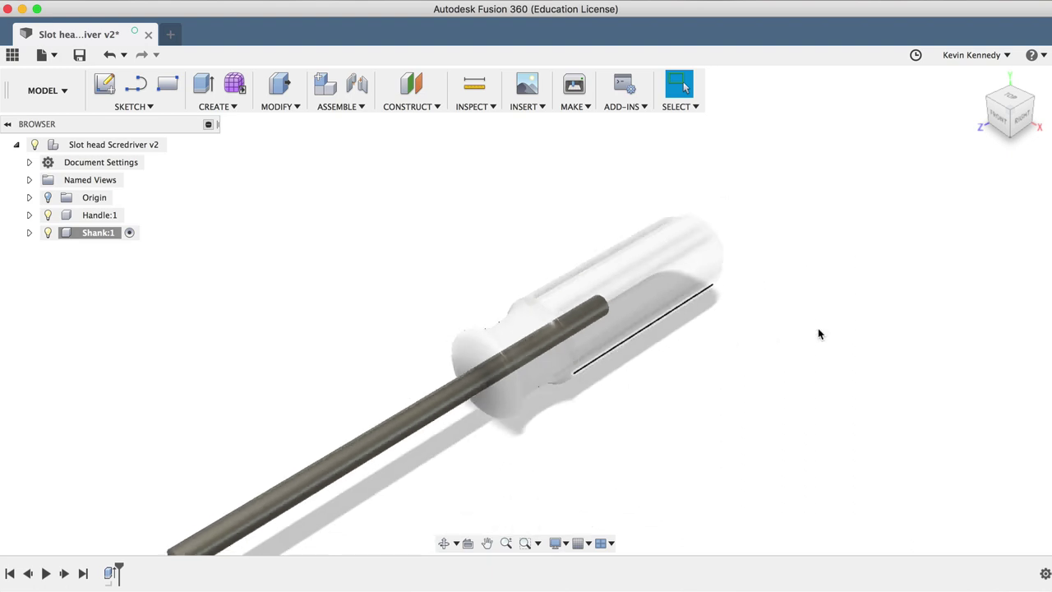
scroll(819, 334, "down", 3)
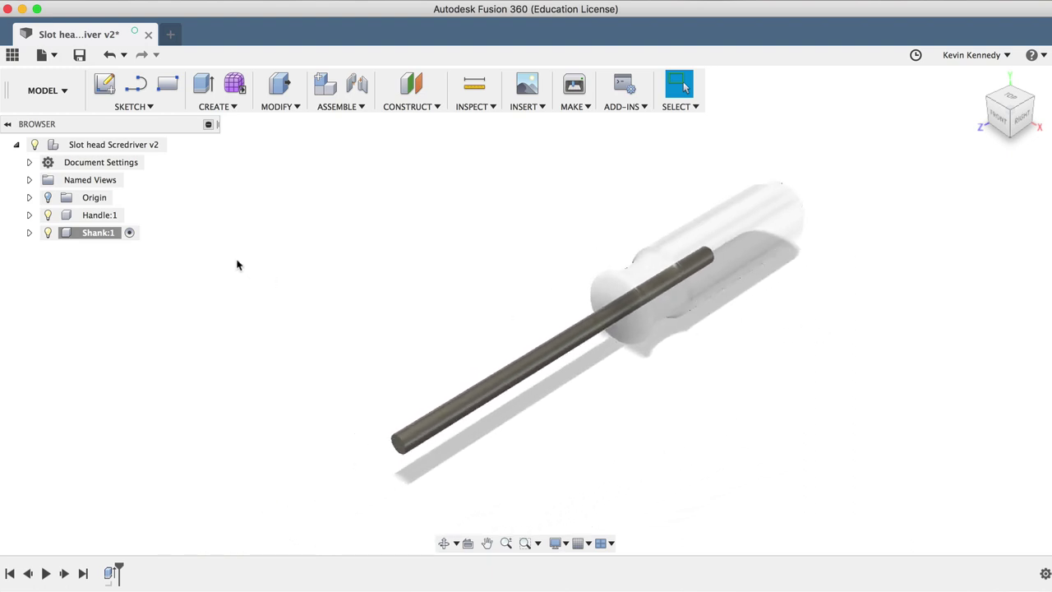
- Reactivate the Handle component, enlarge the diameter of its shaft hole, and activate the top-level component to check the shank
left_click(136, 214)
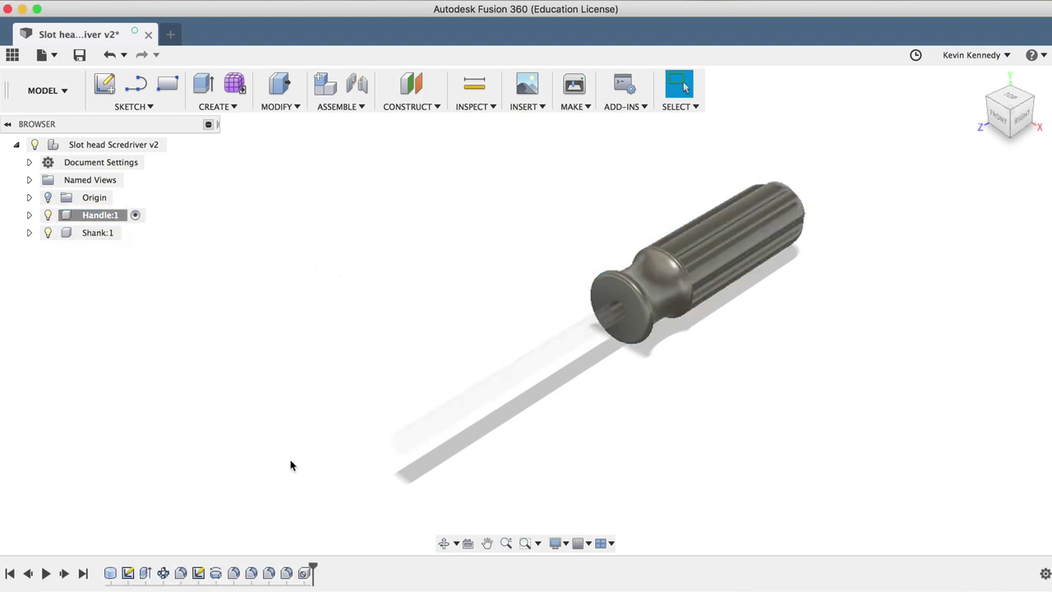
double_click(305, 573)
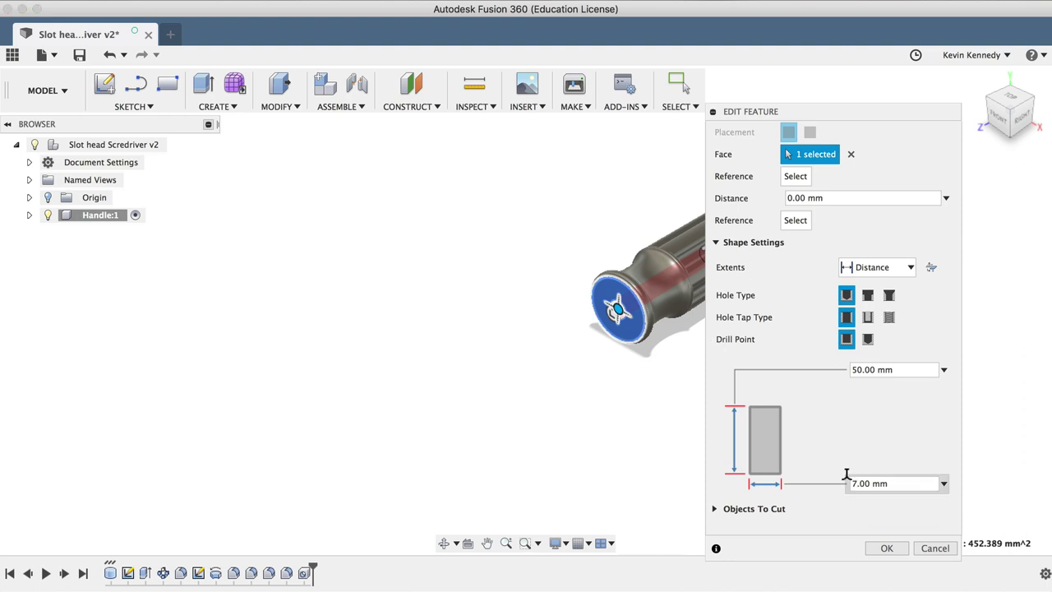
type("0")
left_click(887, 548)
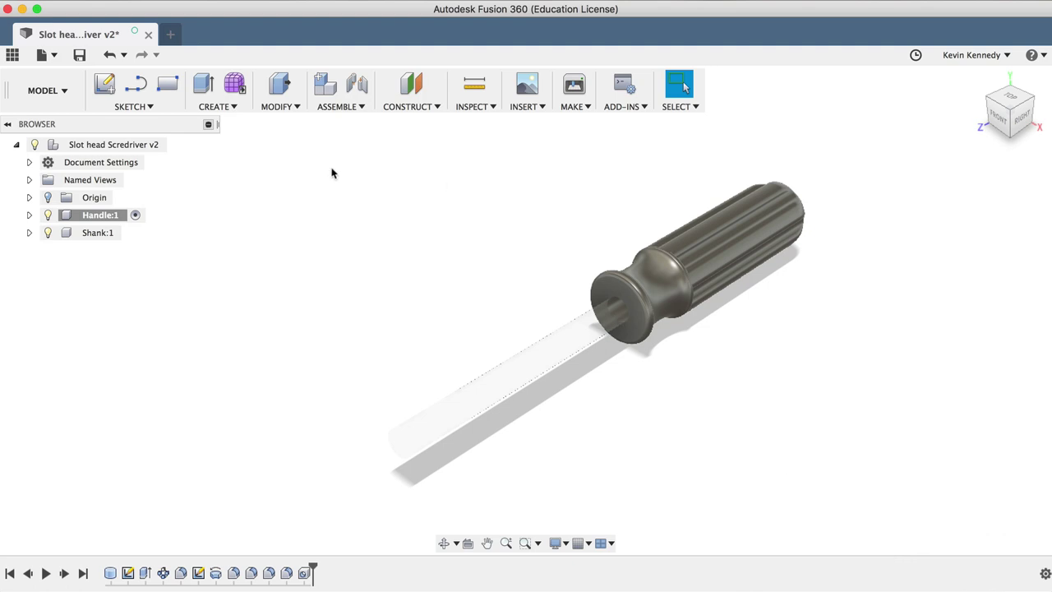
left_click(180, 145)
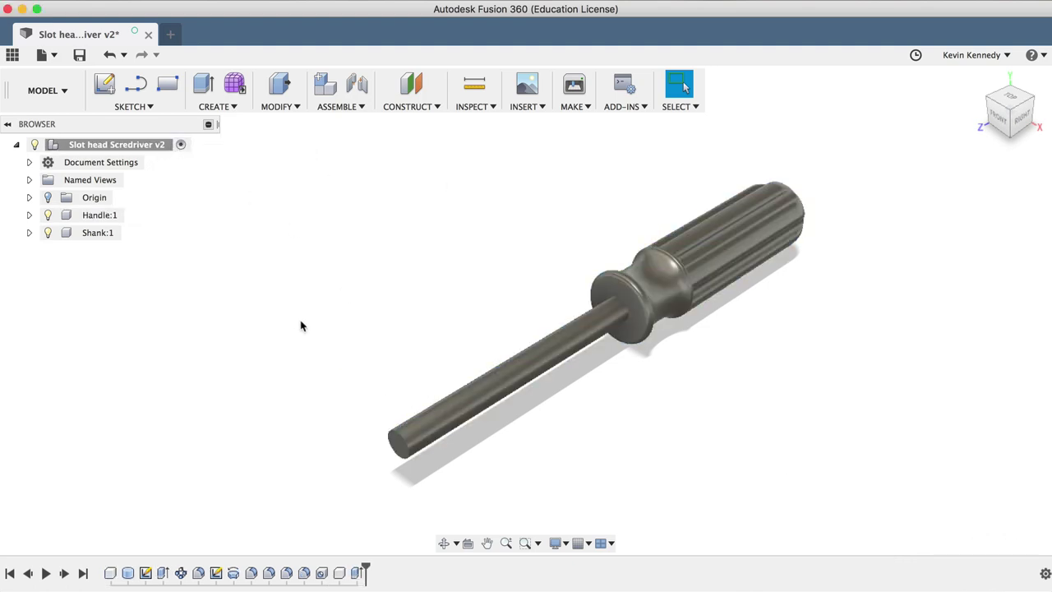
- Undo the component activation and the diameter change of the handle's shaft hole
left_click(109, 55)
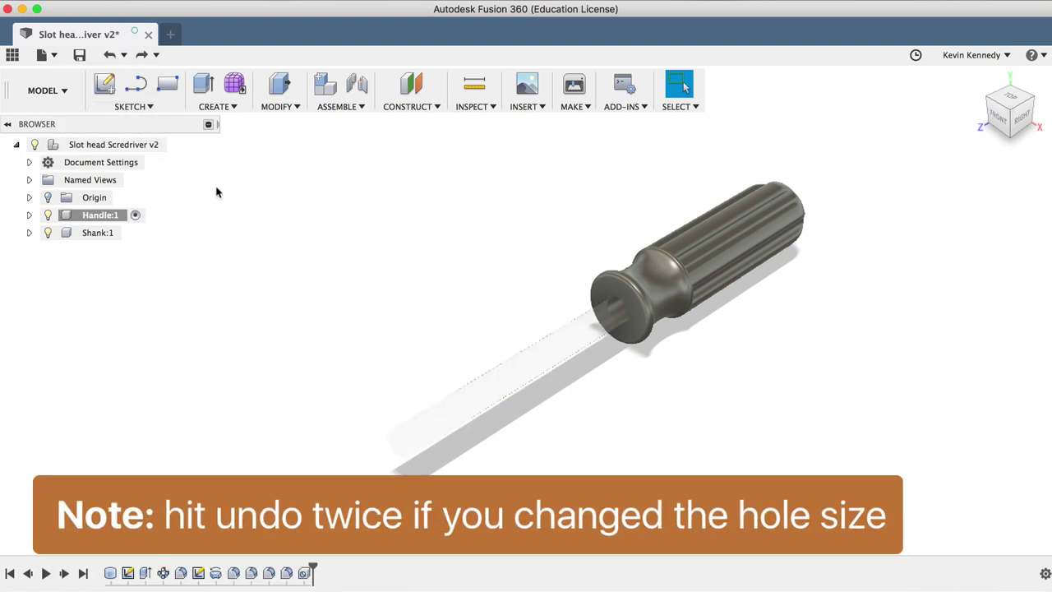
left_click(109, 55)
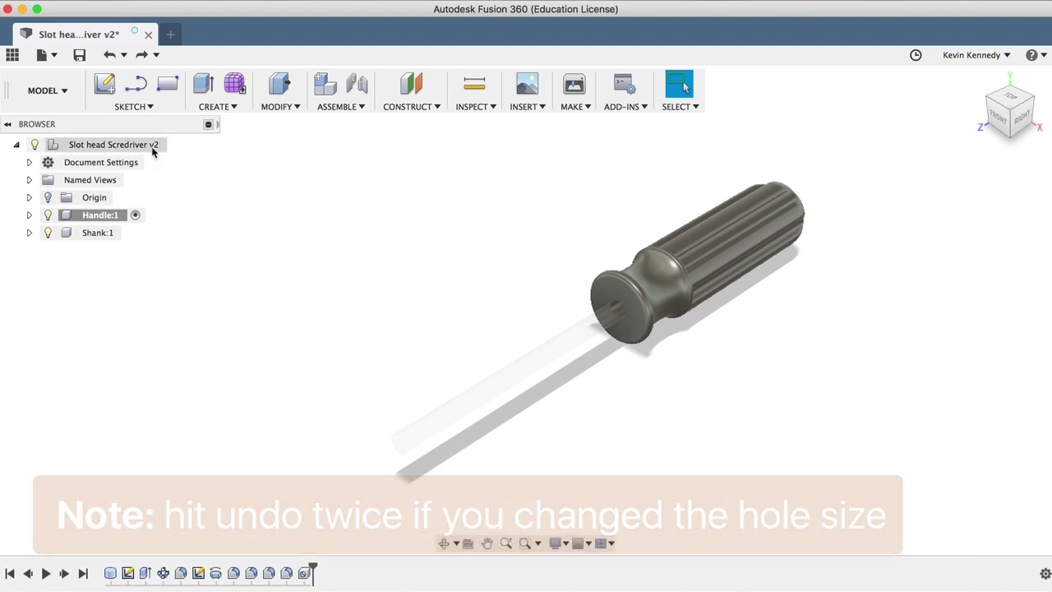
- Activate the top-level component, add a new component under it and rename that component Tip
mouse_move(144, 145)
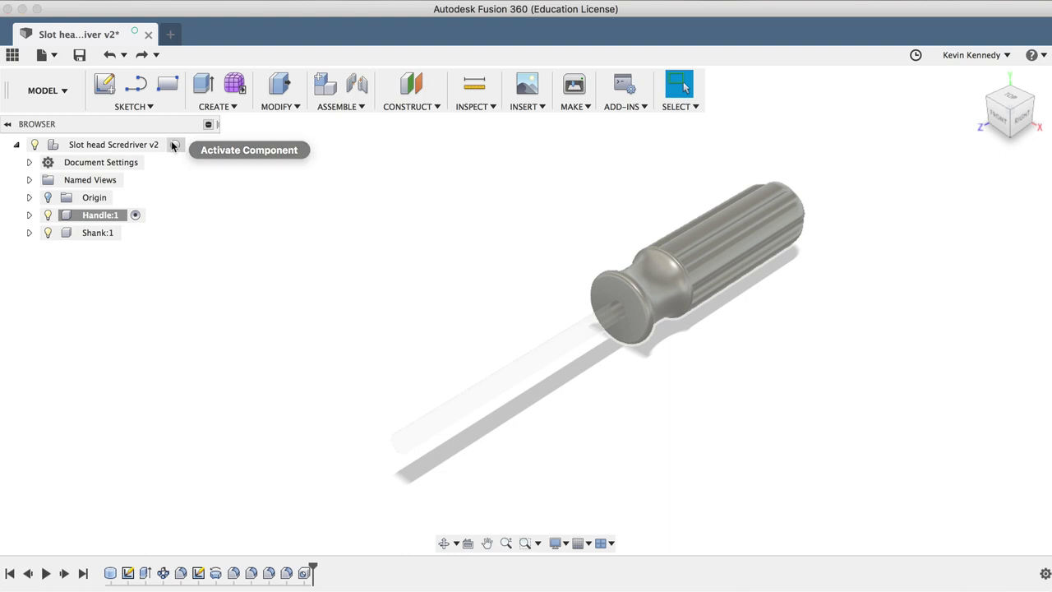
left_click(173, 145)
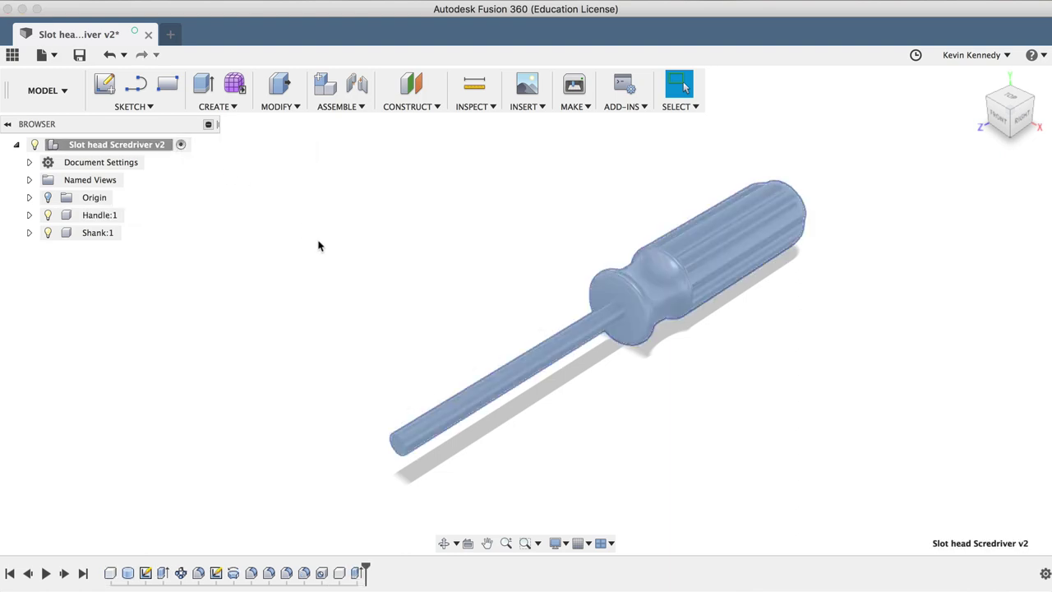
right_click(139, 145)
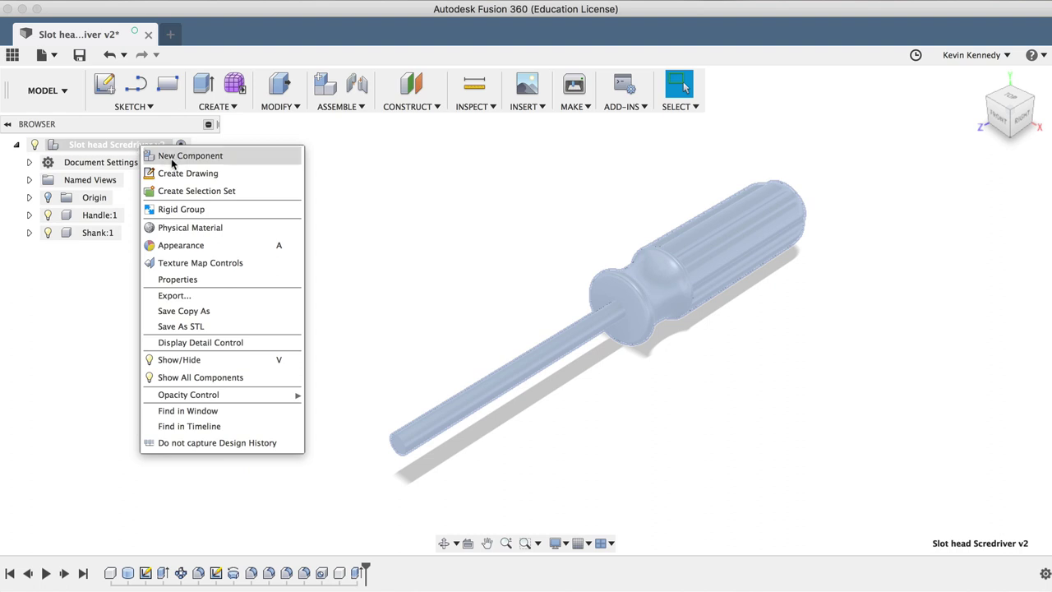
left_click(173, 156)
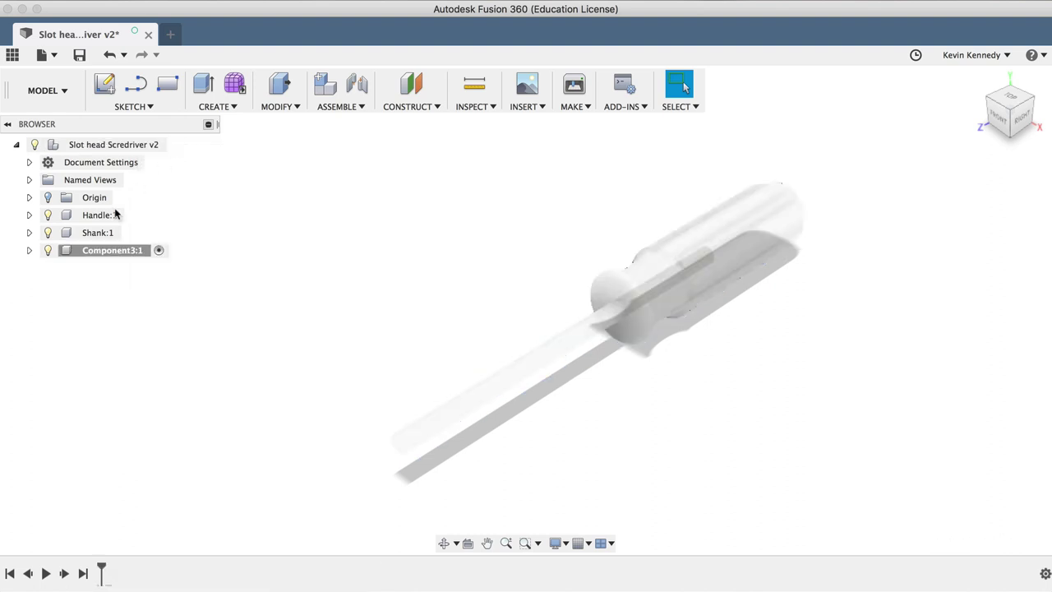
left_click(105, 251)
double_click(114, 254)
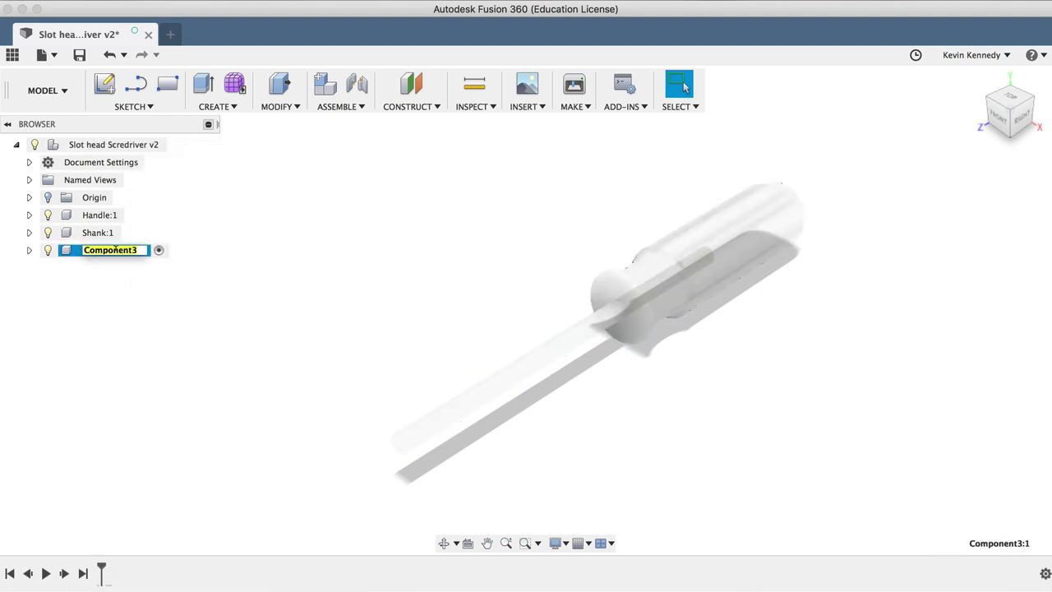
type("Tip:1")
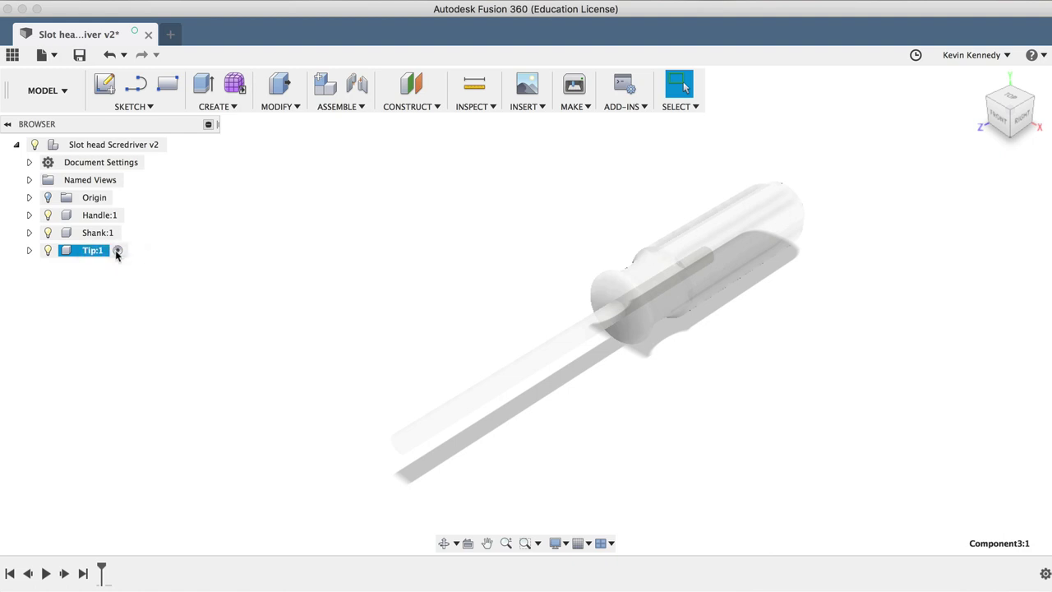
key("Return")
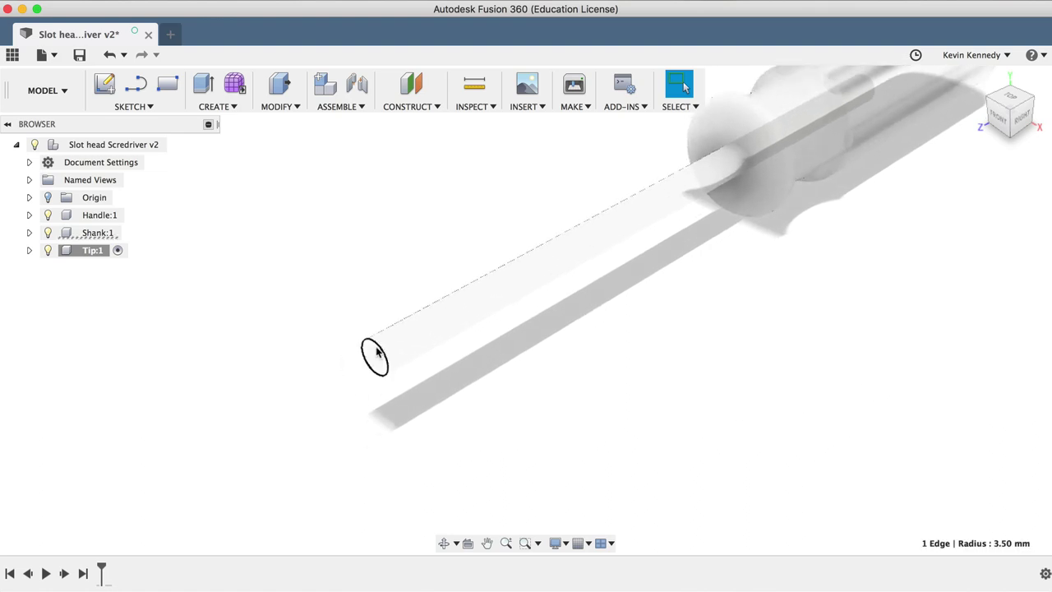
- Extrude the free circular end face of the shank 10 mm outward as a new body in the Tip component
key("e")
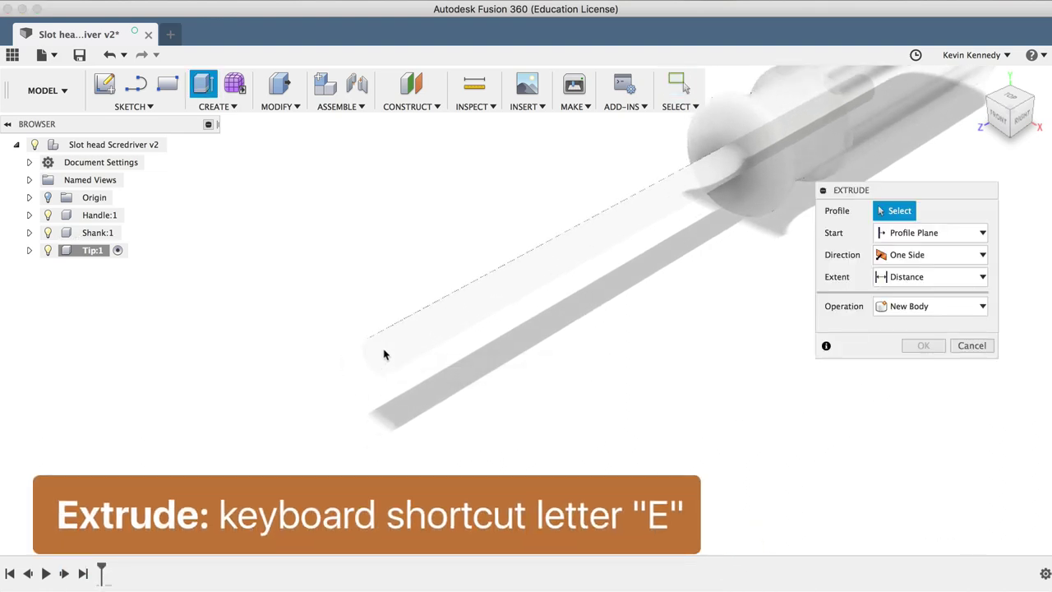
left_click(378, 355)
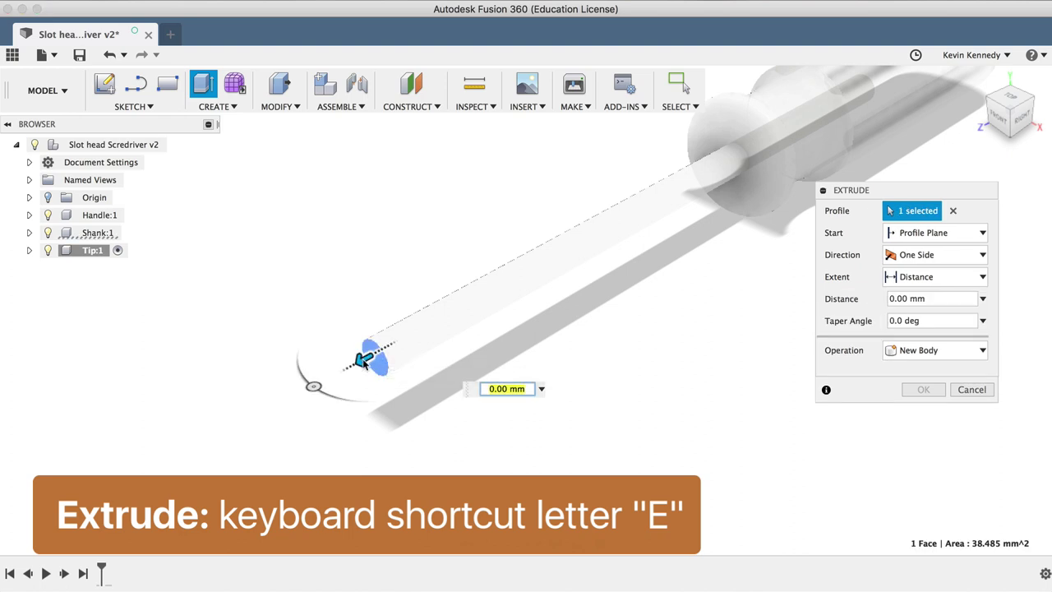
type("10")
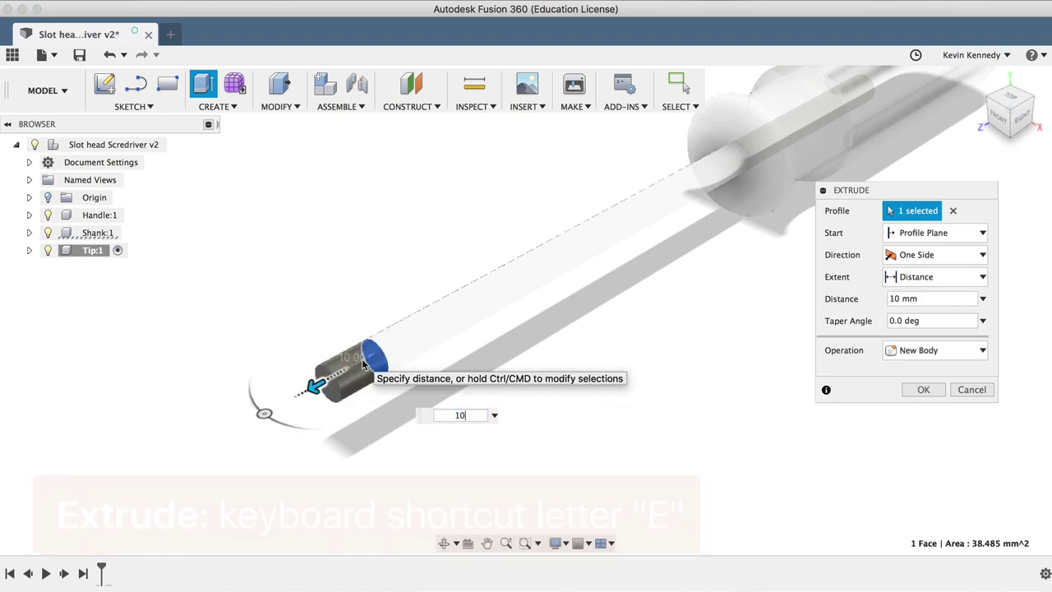
left_click(920, 391)
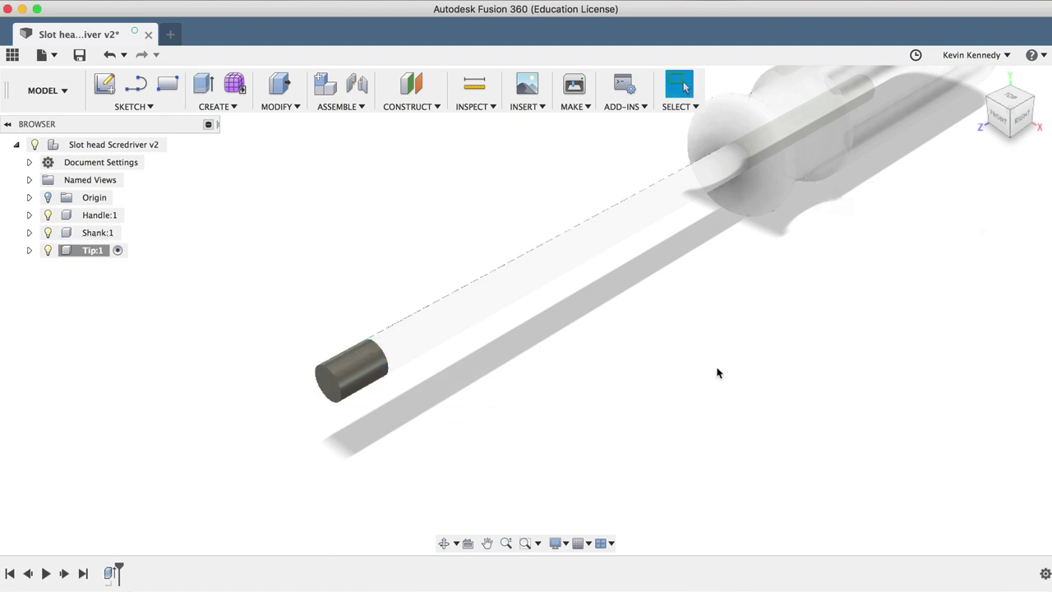
- Rename the body in the Tip component as Slot Head Tip
scroll(717, 374, "up", 3)
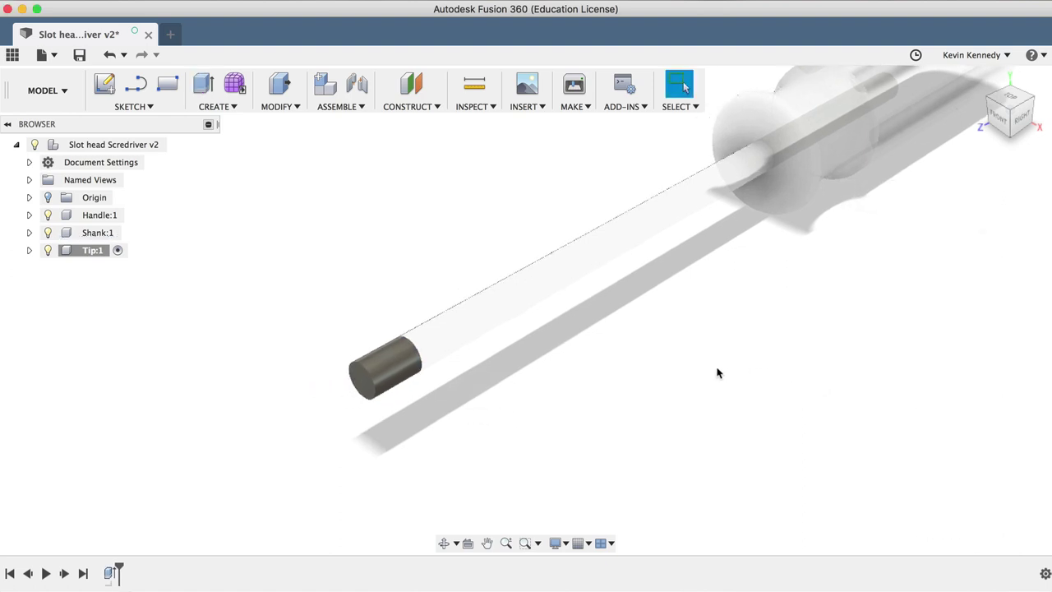
left_click(29, 250)
left_click(42, 285)
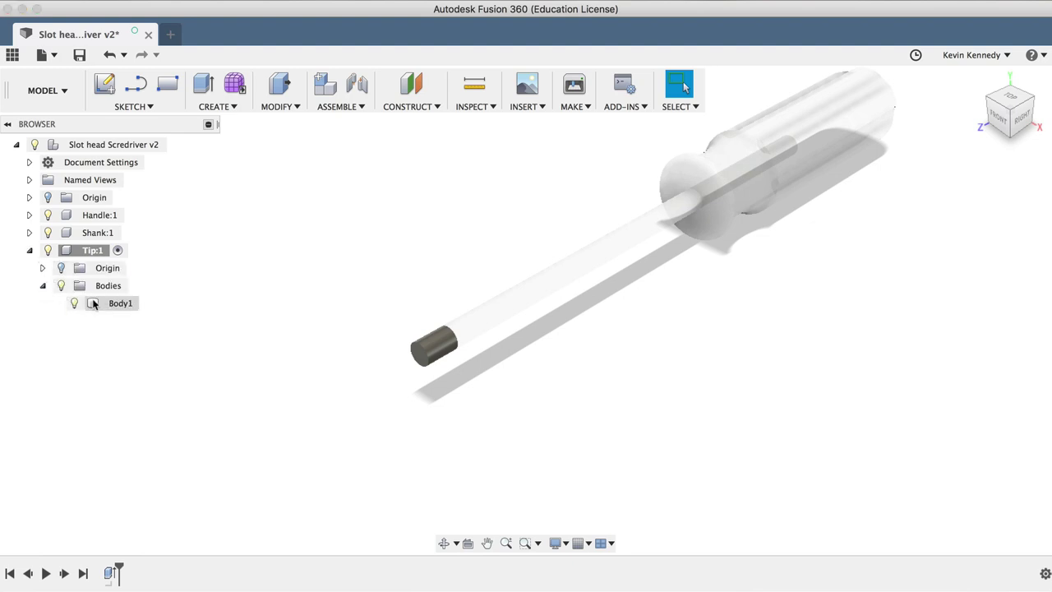
double_click(119, 304)
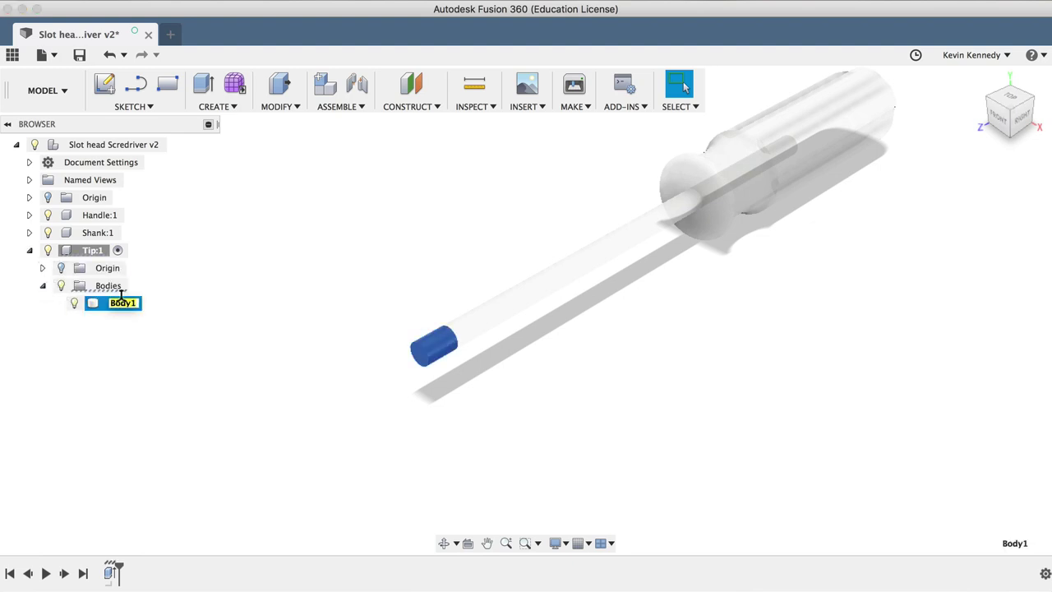
type("Slot Head Tip")
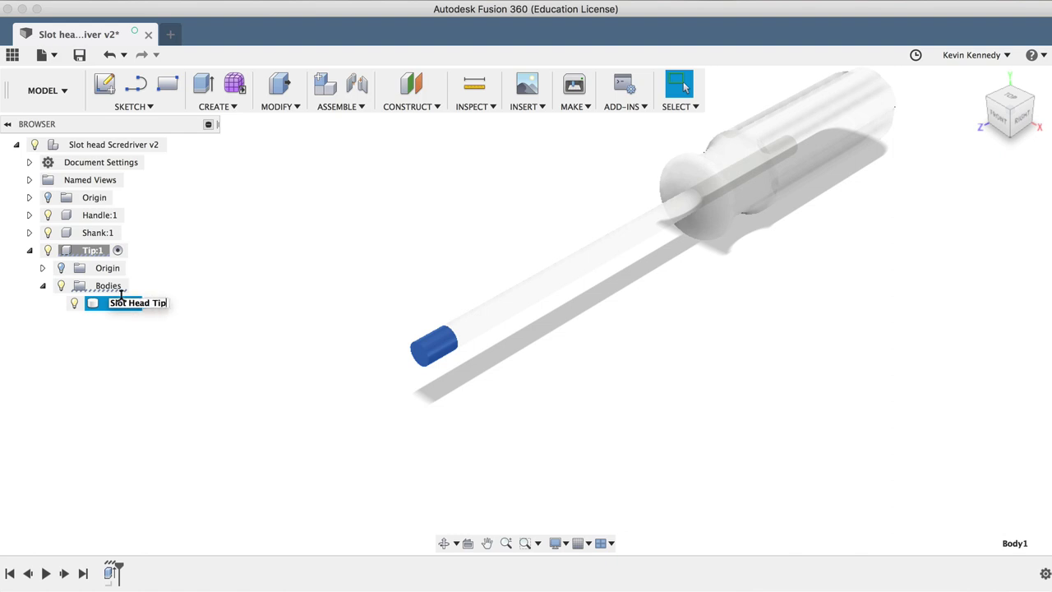
key("Return")
left_click(280, 321)
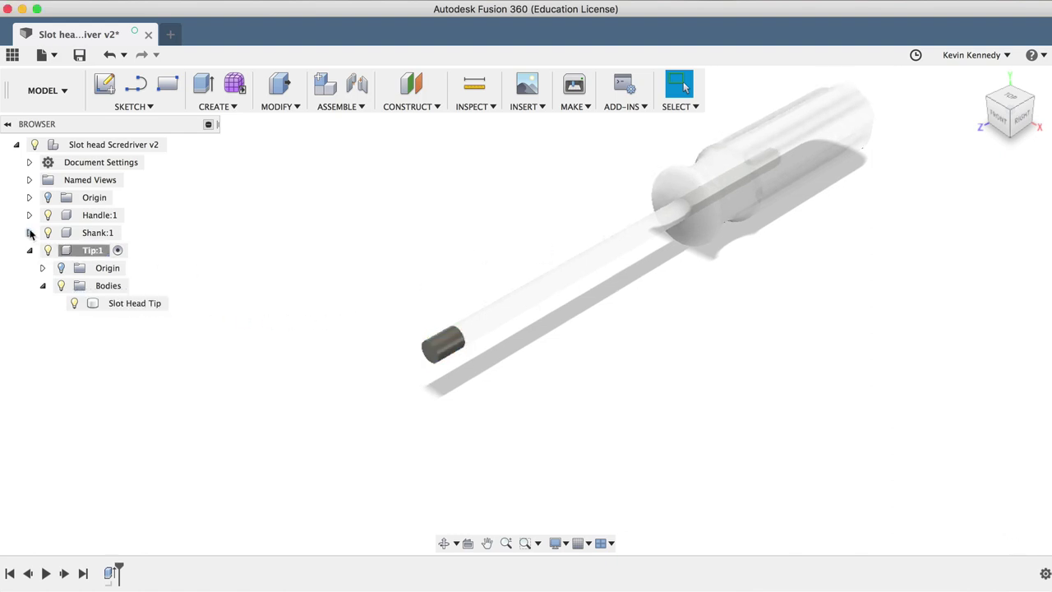
- Create a sketch on the YZ origin plane of the Tip component
left_click(30, 198)
left_click(29, 198)
left_click(43, 271)
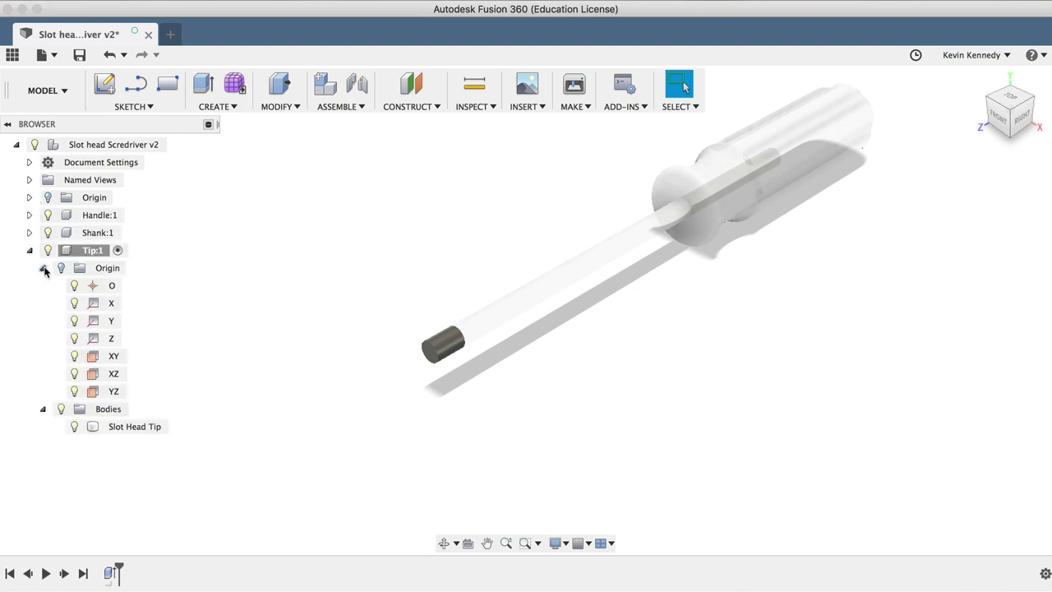
right_click(105, 399)
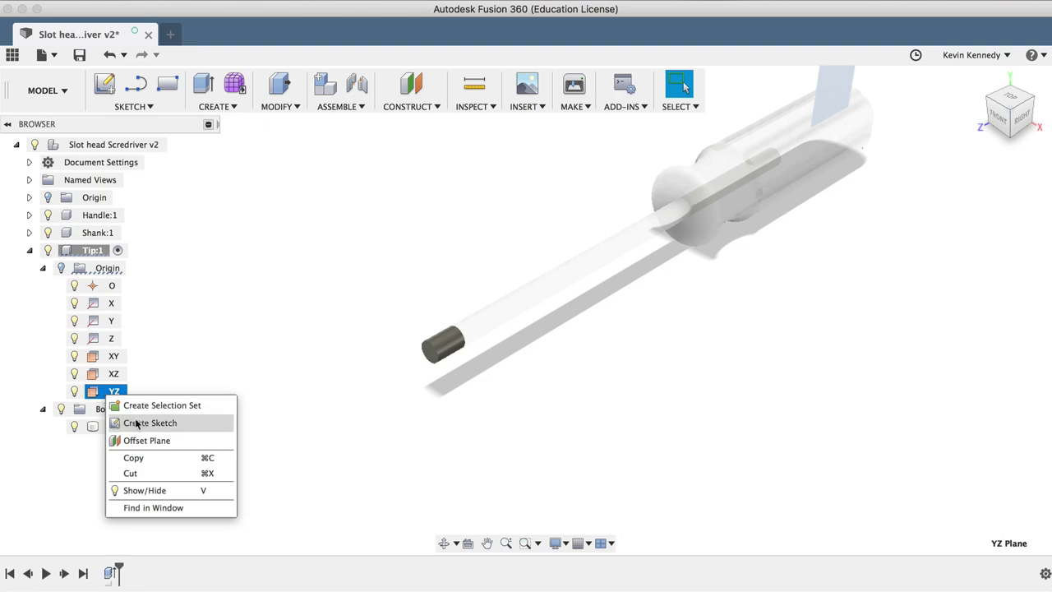
left_click(141, 423)
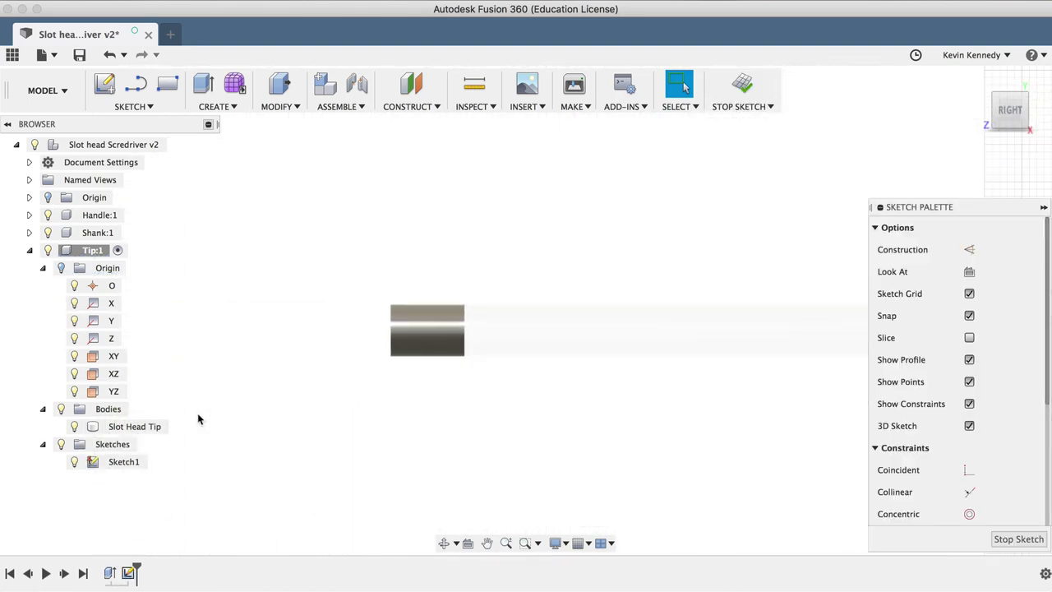
- Sketch a 3-point arc from the tip's front edge, about 0.7 mm above the centre axis, to the upper edge about 9 mm back, bulging downward
left_click(138, 107)
left_click(246, 182)
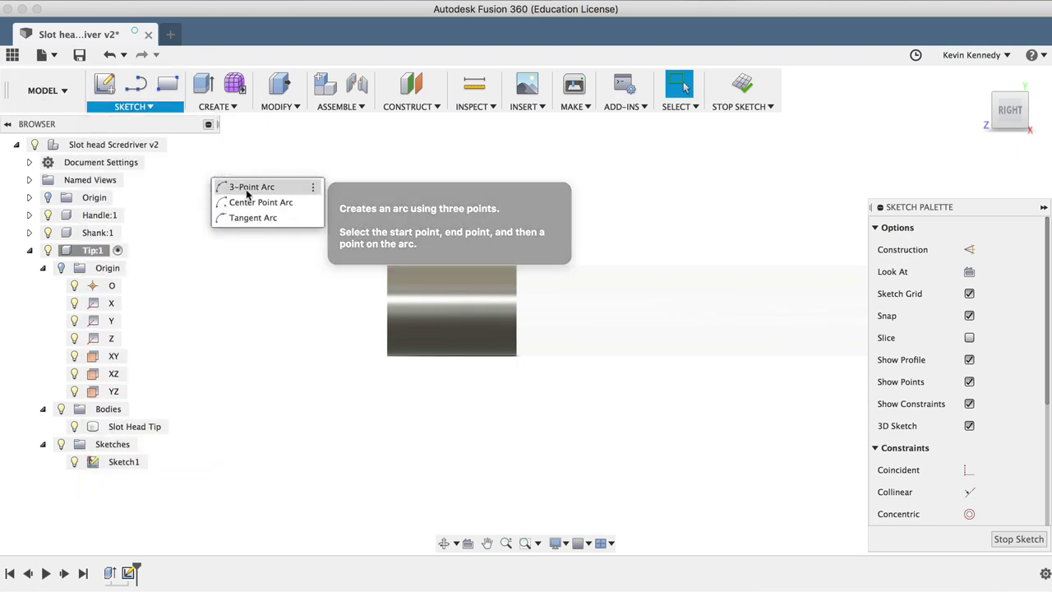
scroll(360, 341, "up", 5)
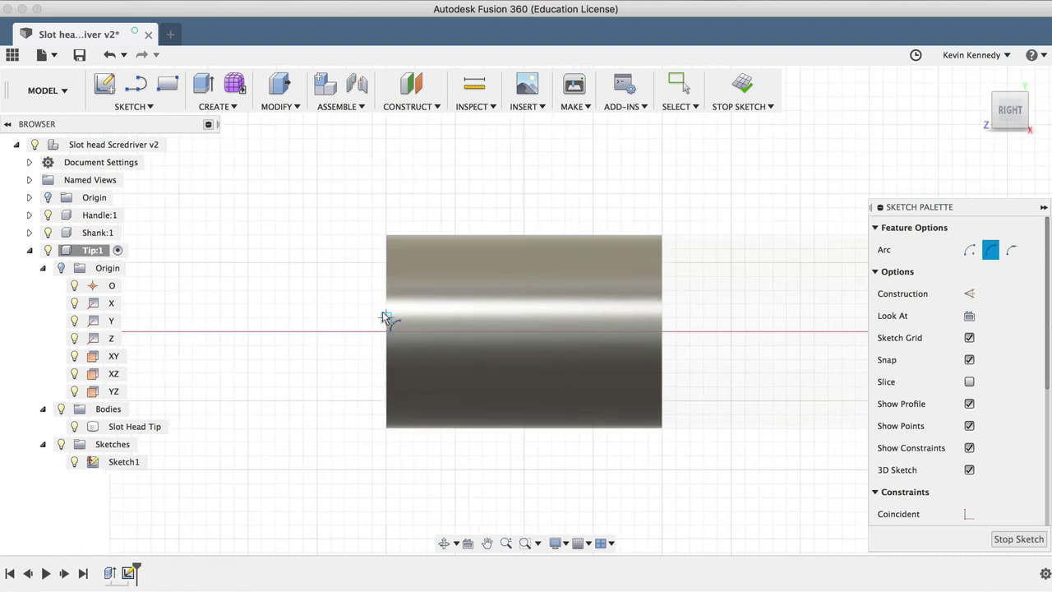
left_click(385, 314)
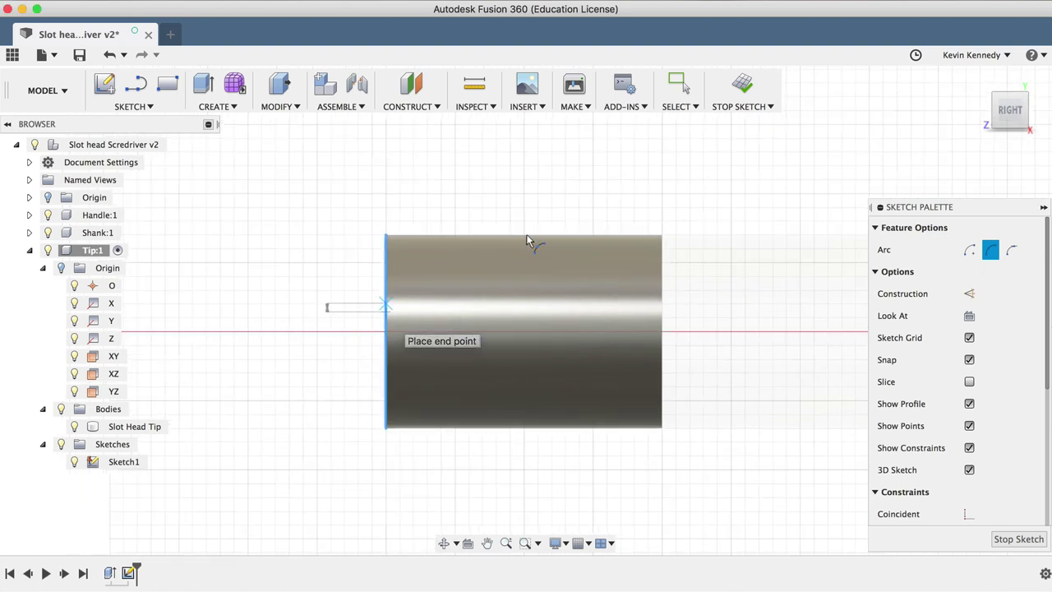
left_click(633, 236)
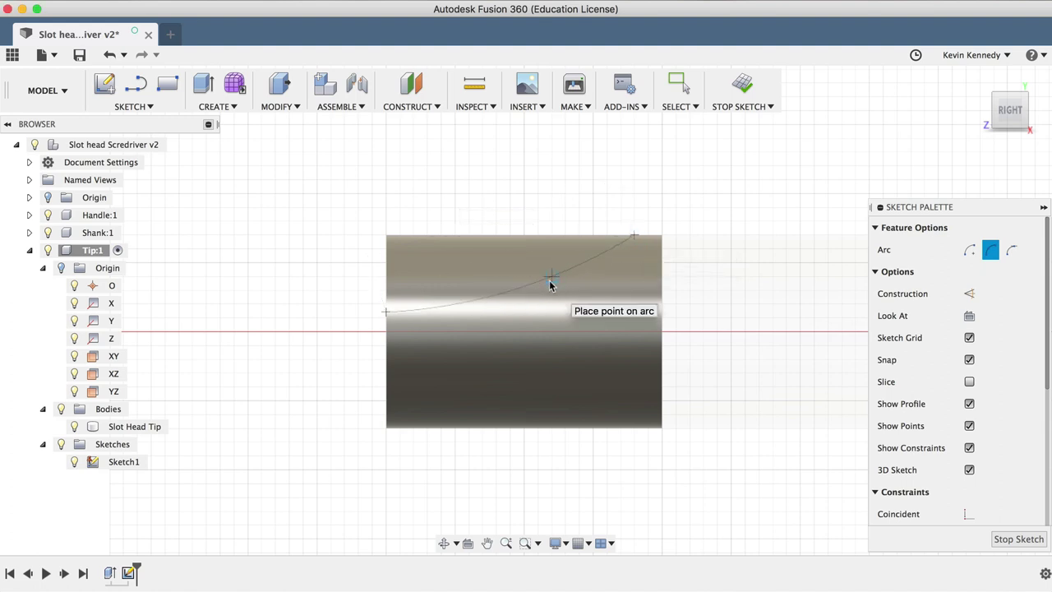
left_click(549, 280)
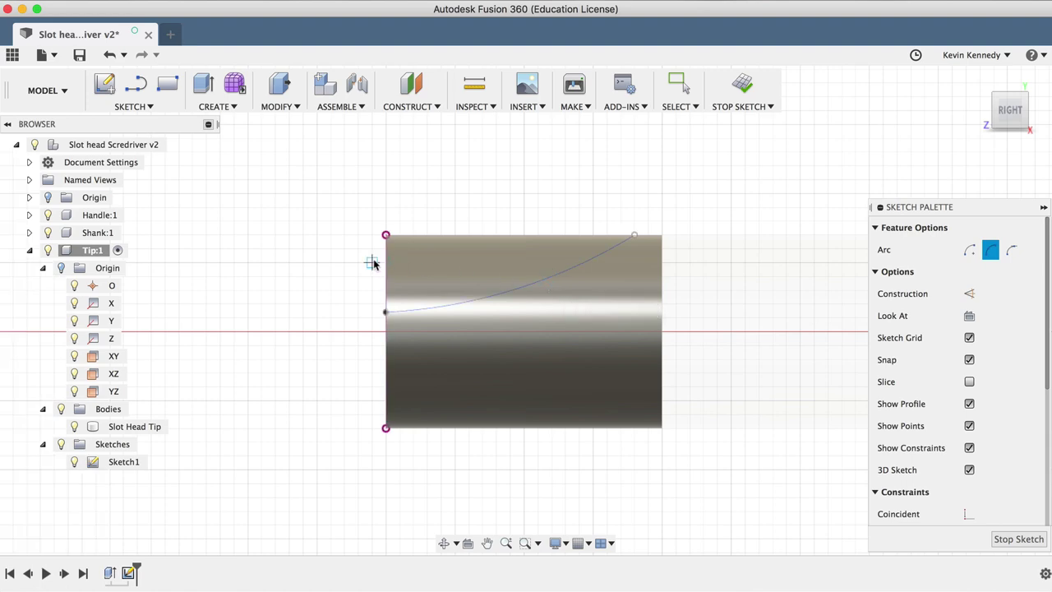
key("Escape")
- Collapse the Sketches folder under the Tip component
scroll(320, 282, "up", 4)
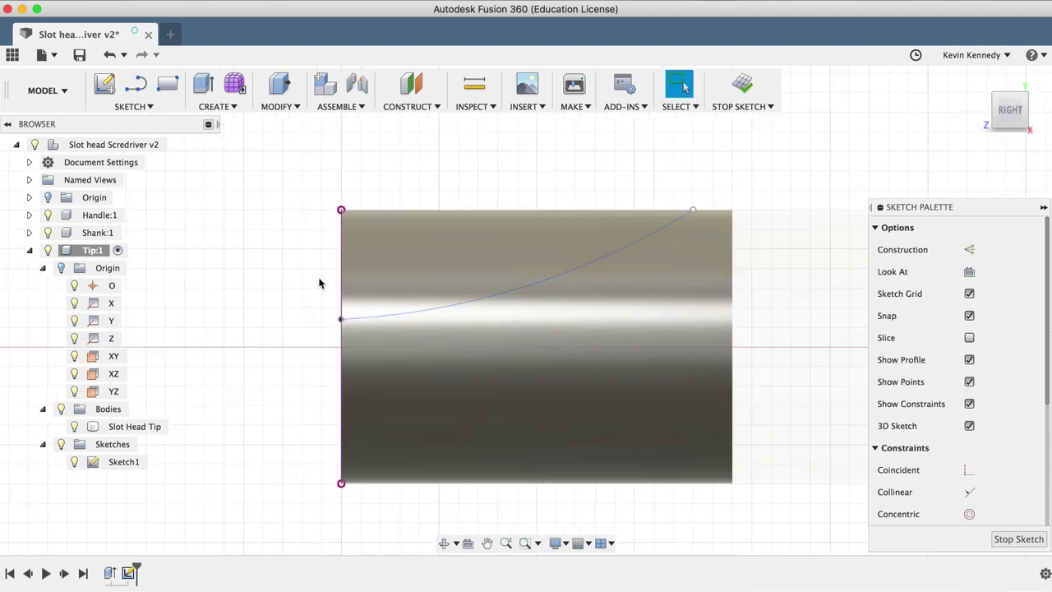
scroll(320, 282, "down", 2)
scroll(320, 282, "left", 2)
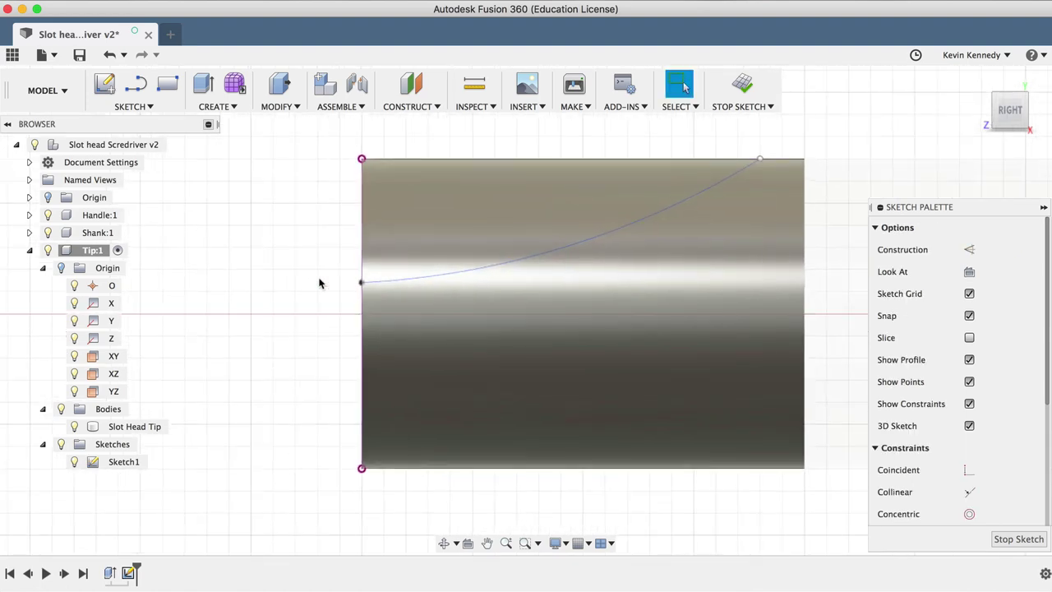
left_click(387, 289)
left_click(82, 442)
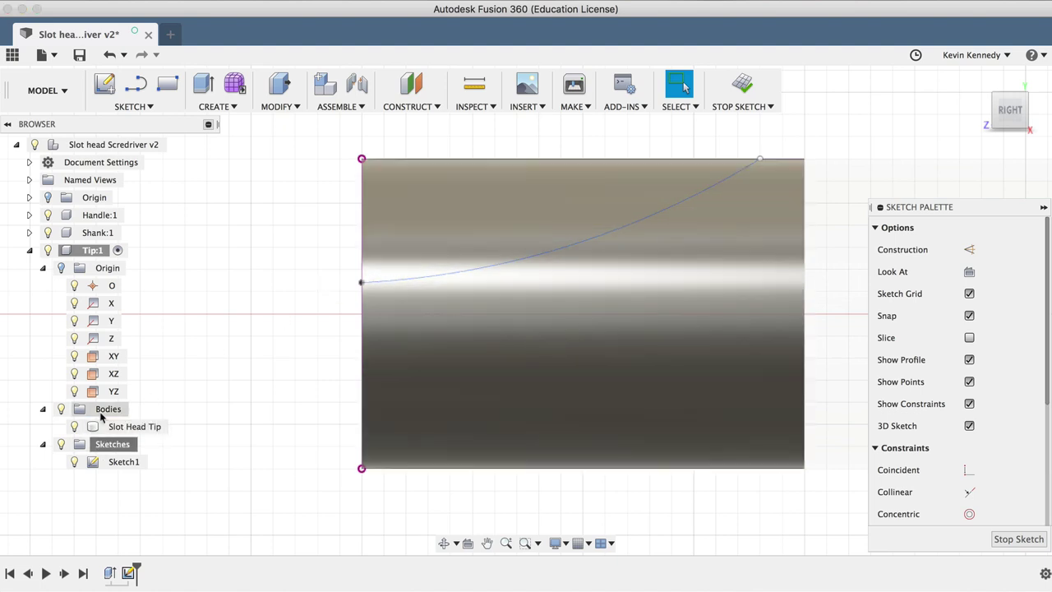
left_click(43, 444)
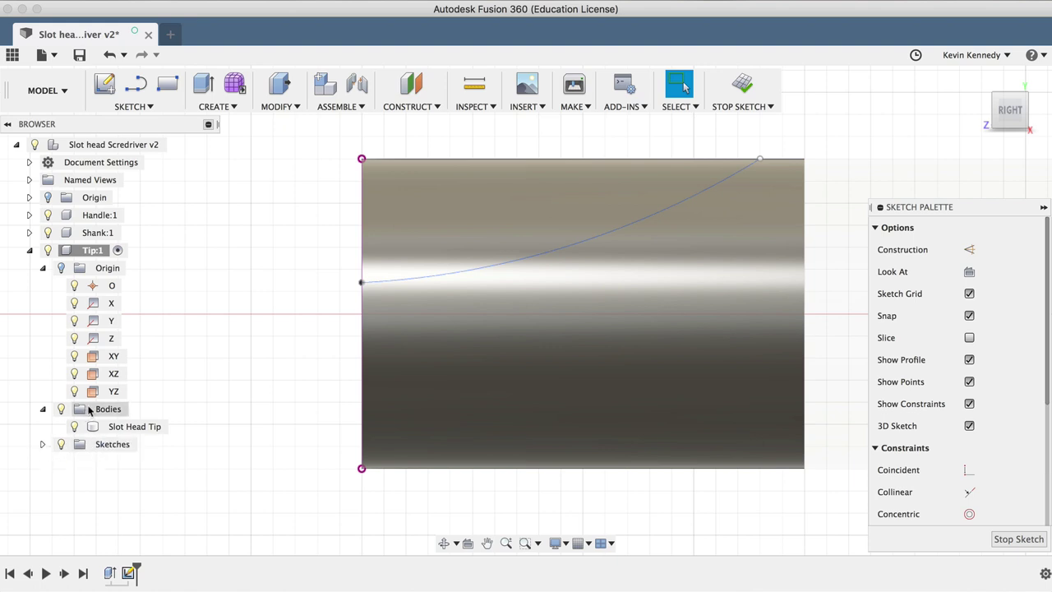
- Dimension the arc's front endpoint 0.5 mm above the centre point of the tip's end face
key("d")
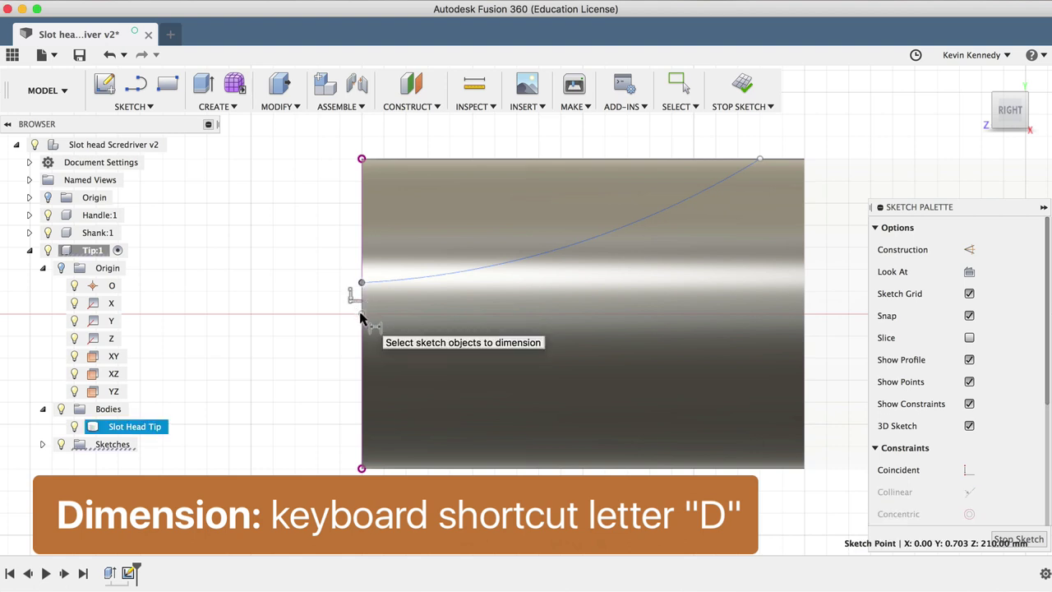
left_click(362, 314)
left_click(362, 282)
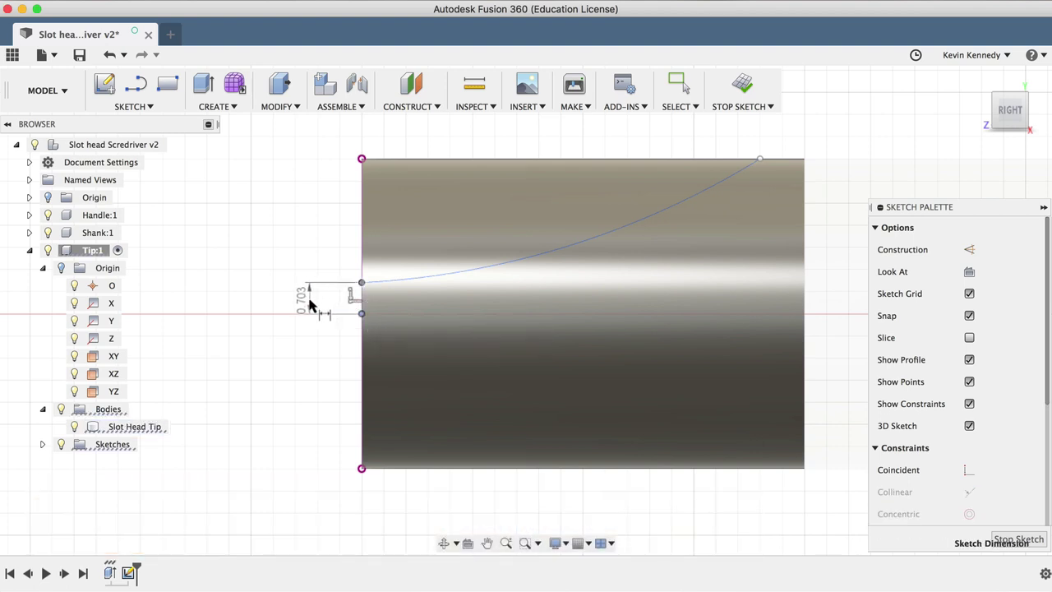
left_click(311, 298)
type("0.")
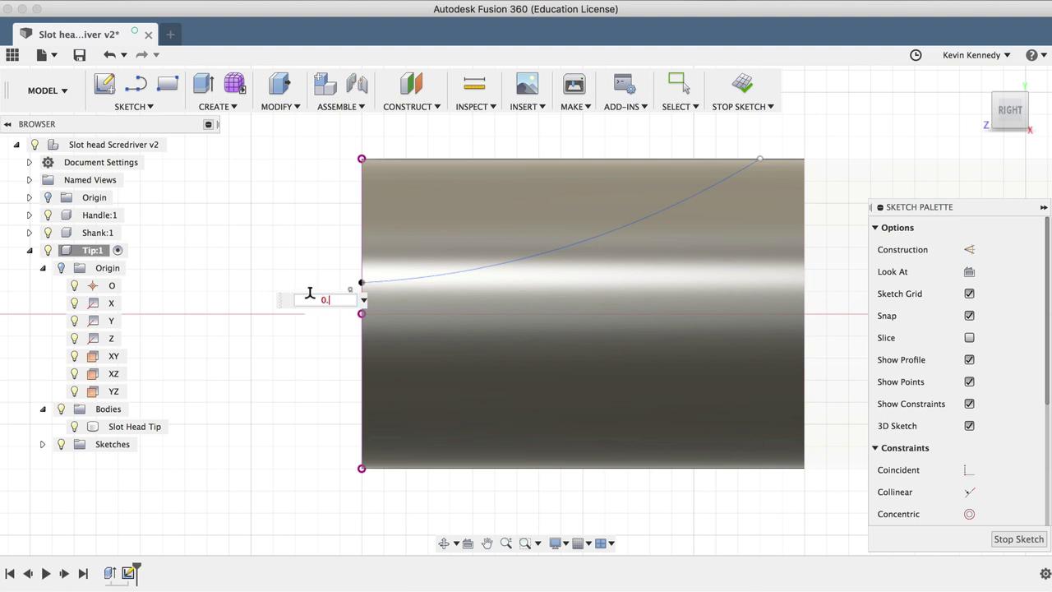
type("5")
key("Return")
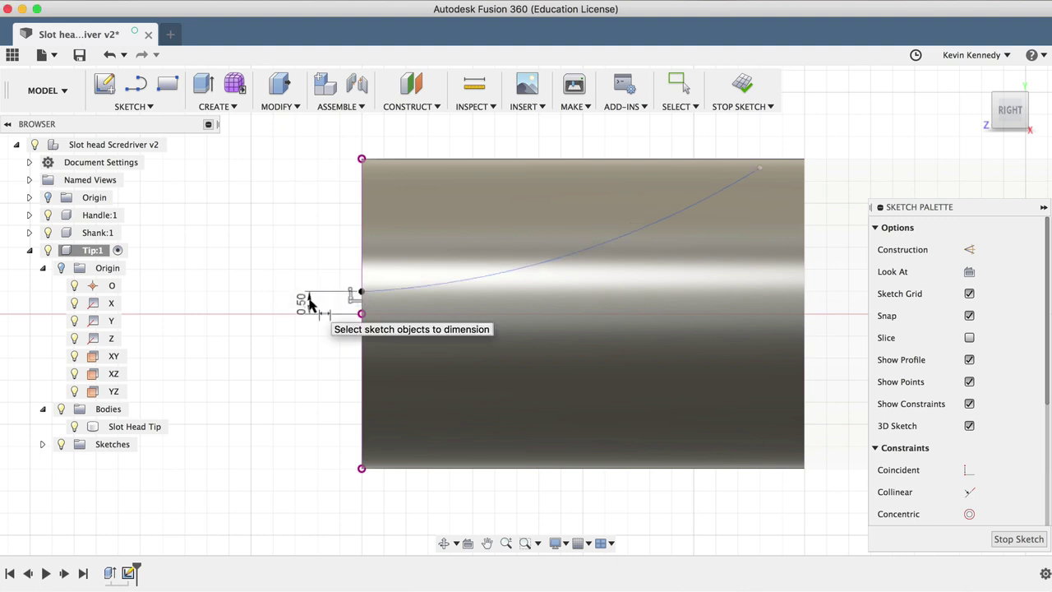
key("Escape")
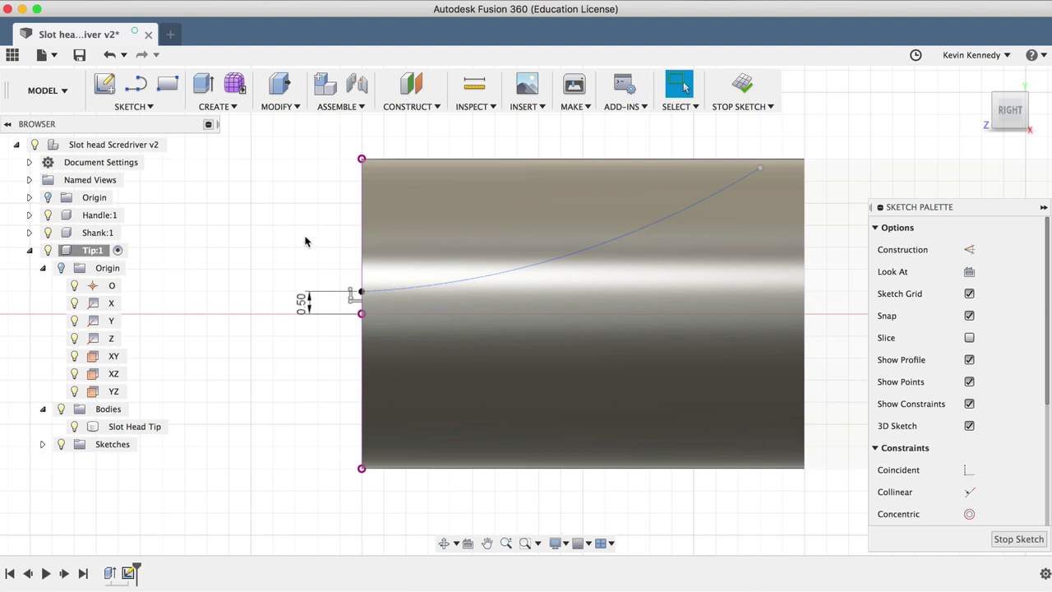
- Apply a Horizontal/Vertical constraint between the arc's rear endpoint and the upper front corner point of the tip
left_click(449, 286)
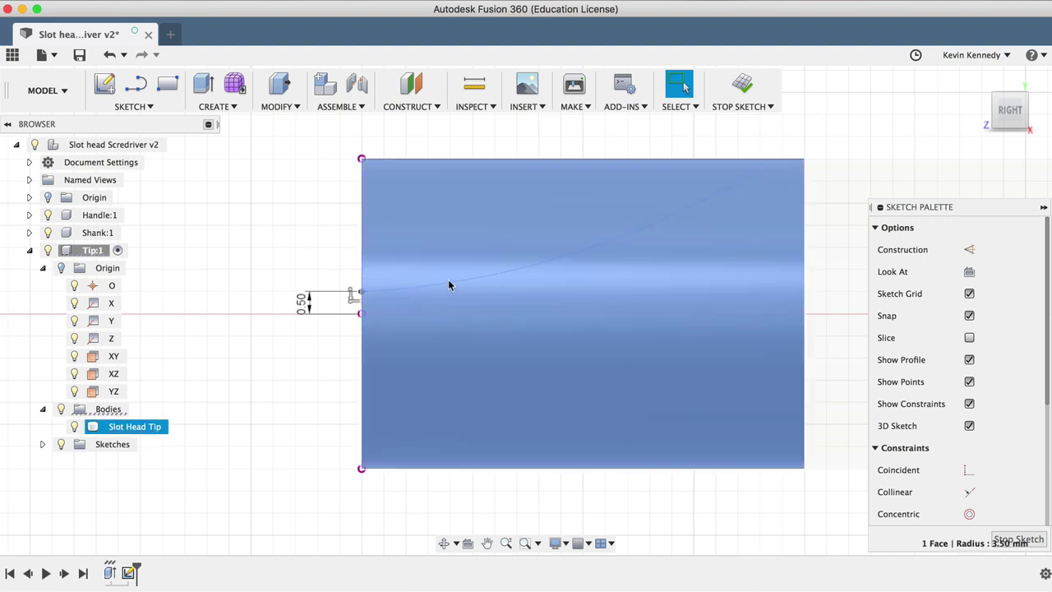
left_click(760, 169)
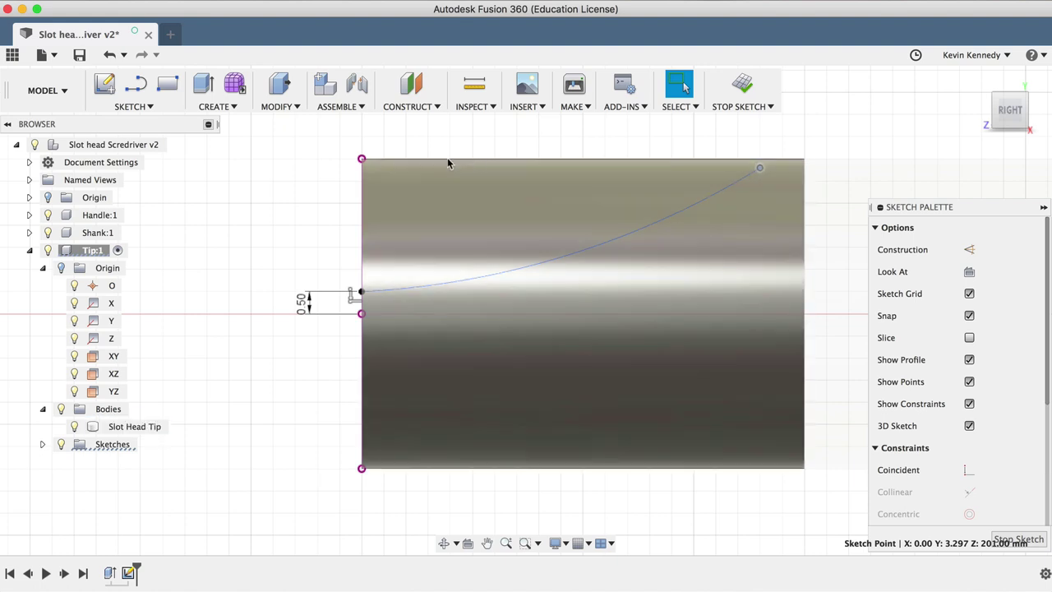
left_click(362, 159, "shift")
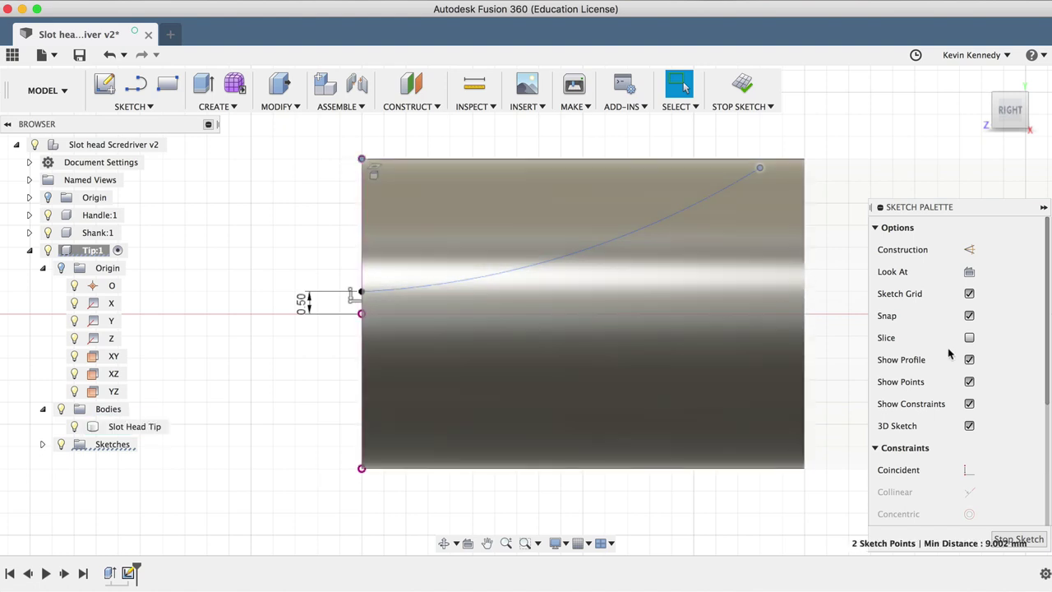
scroll(966, 423, "down", 5)
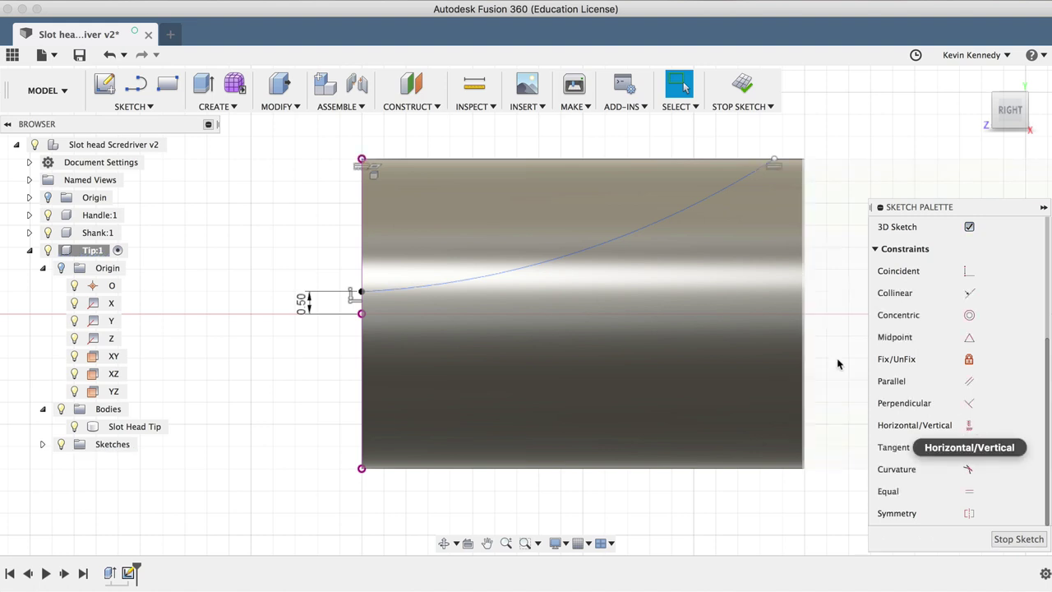
left_click(968, 425)
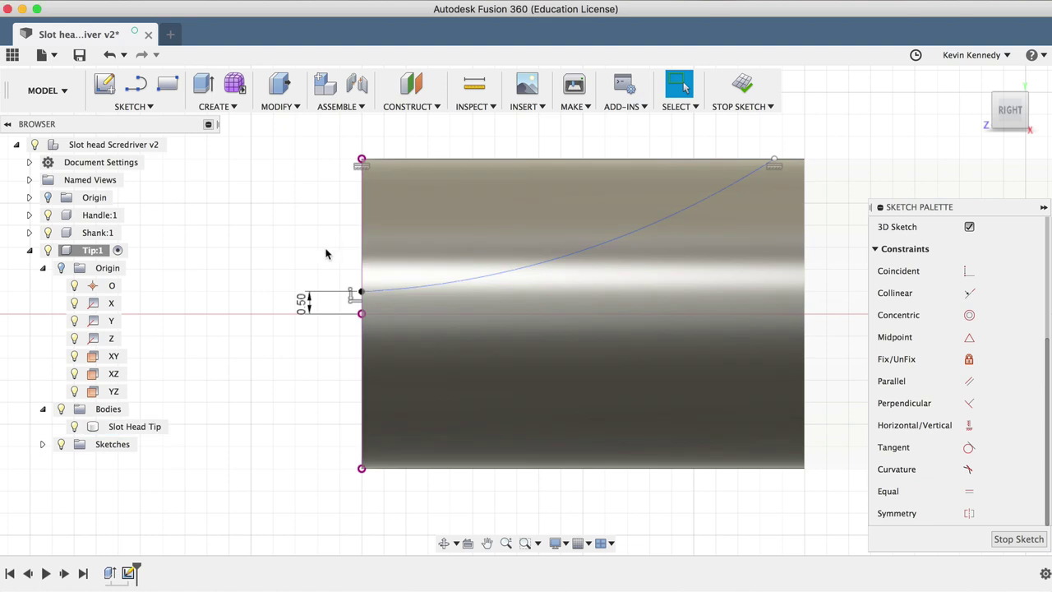
- Draw a horizontal line from the arc's rear endpoint to the upper front corner of the tip
scroll(326, 254, "right", 3)
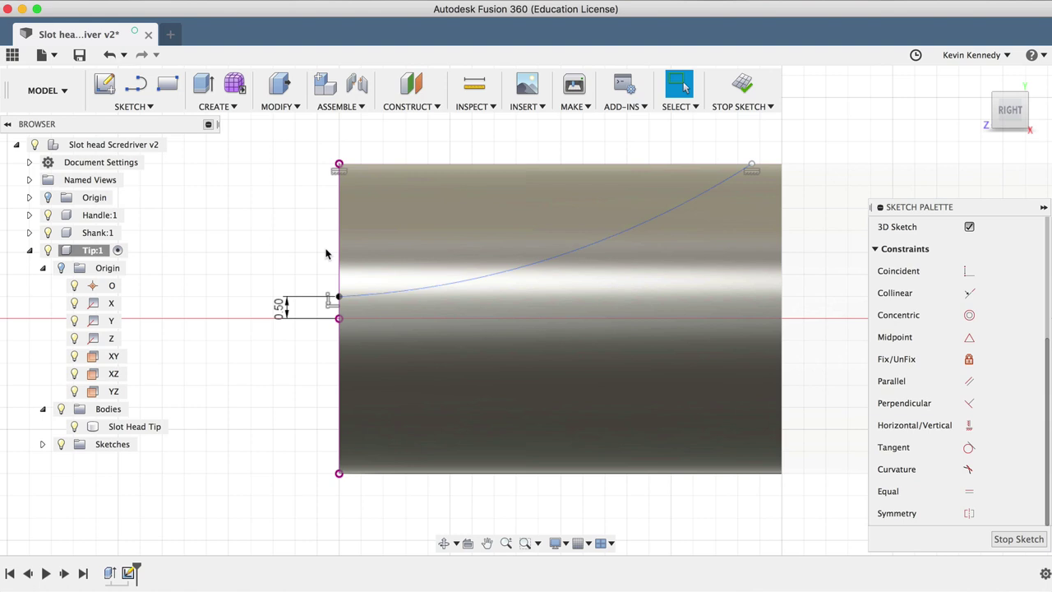
key("l")
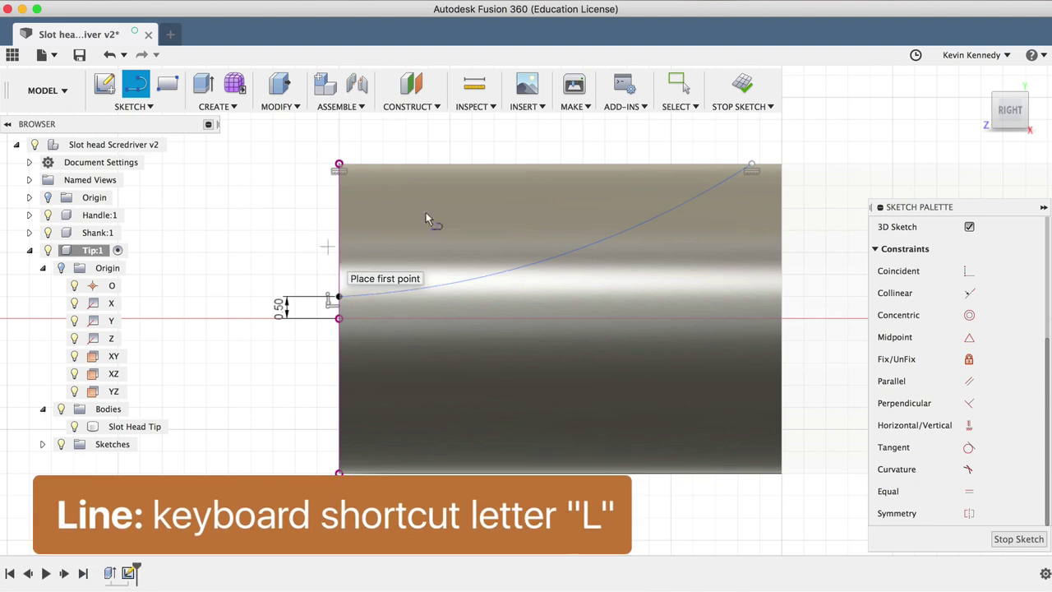
left_click(751, 166)
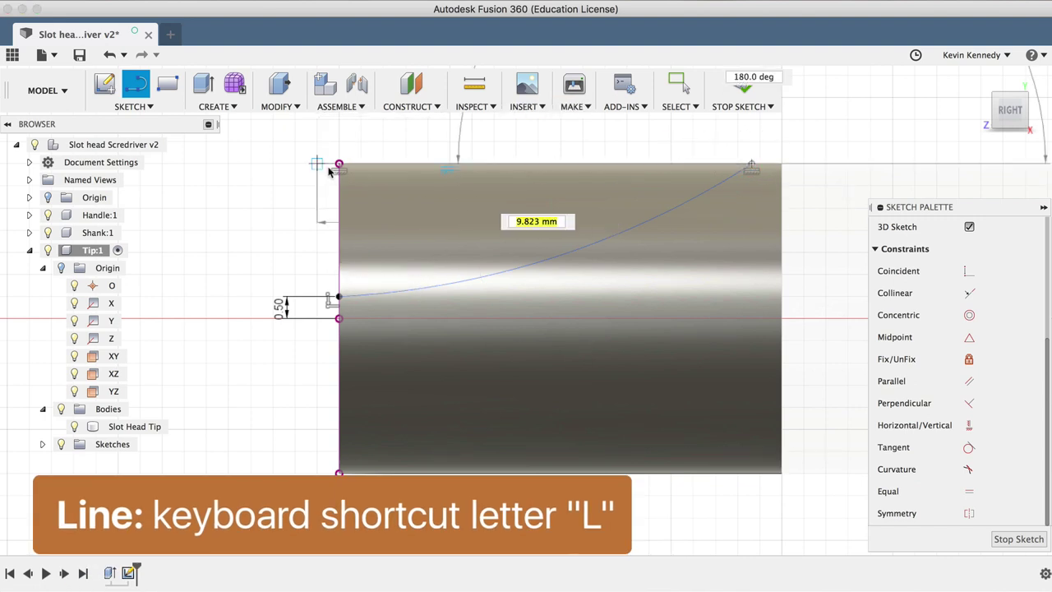
left_click(338, 165)
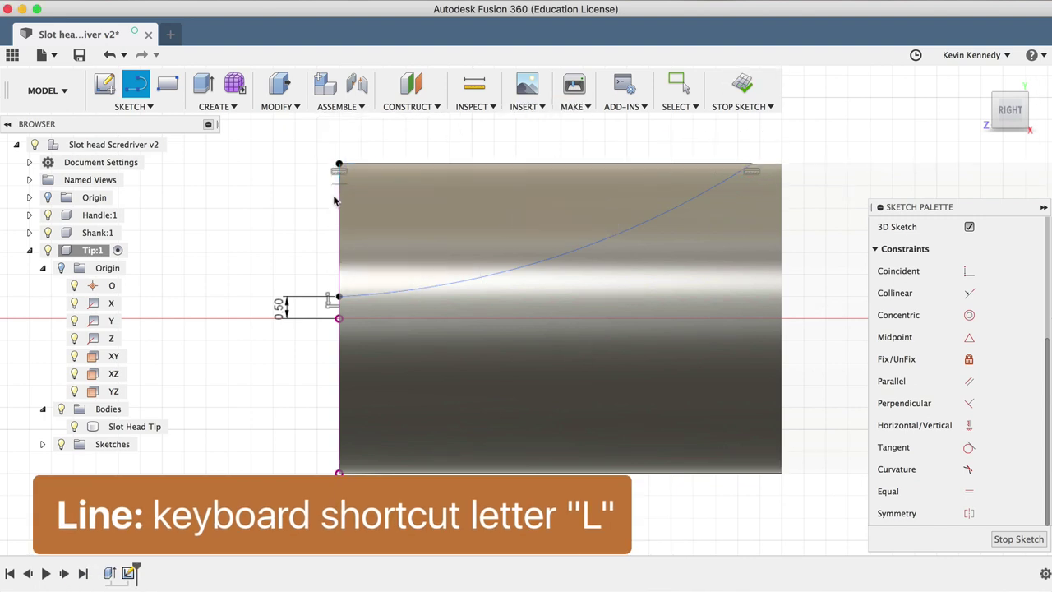
- Close the profile with a vertical line down to the arc's front endpoint and dimension the horizontal upper line to 9 mm
left_click(337, 296)
key("Escape")
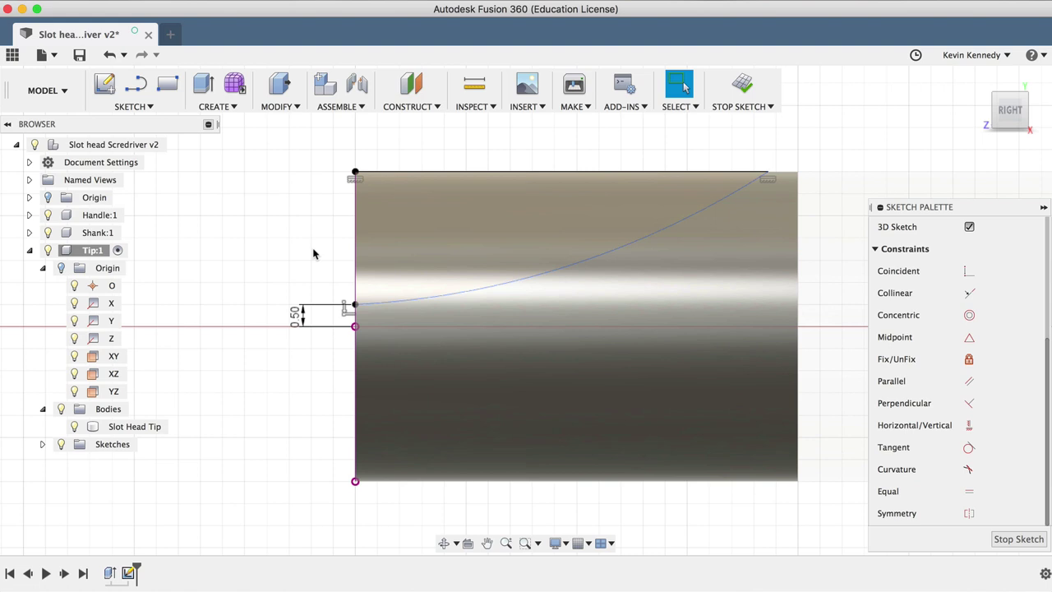
key("d")
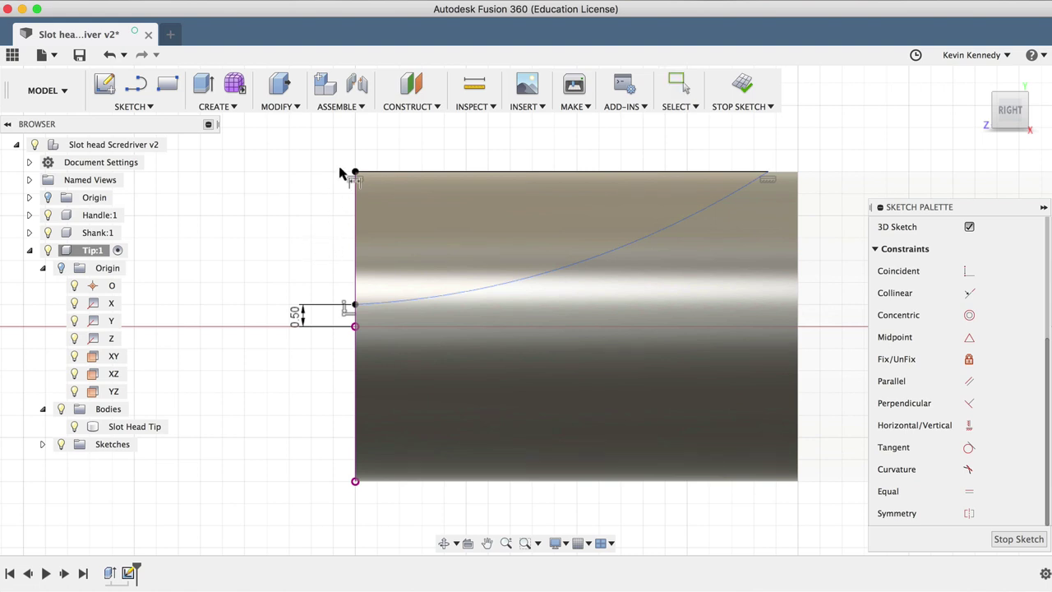
left_click(410, 173)
left_click(438, 144)
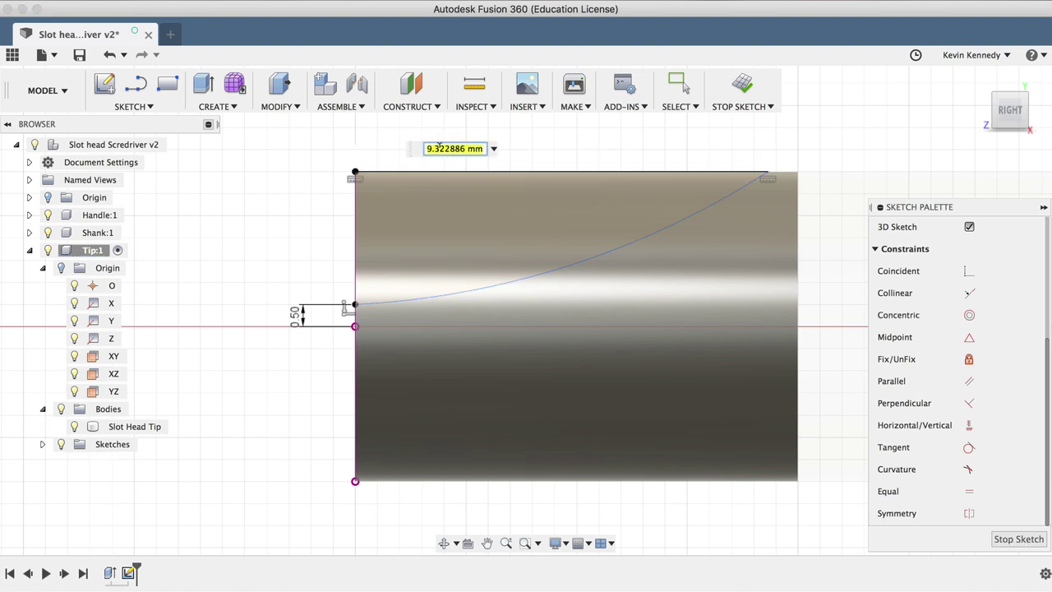
type("9")
key("Return")
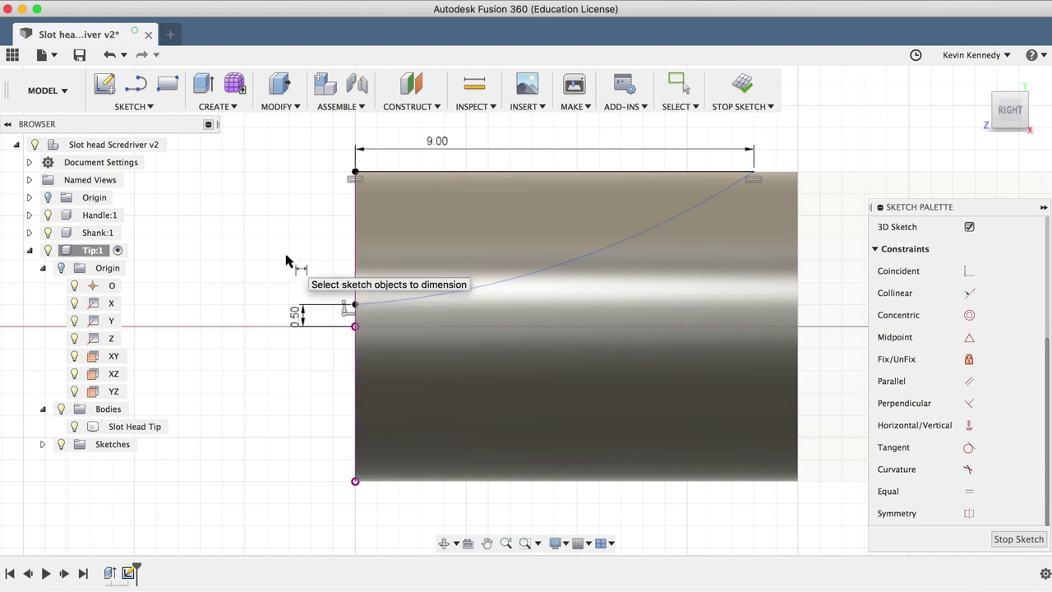
- Add a radius dimension to the arc, accepting its current value, and end dimensioning
left_click(530, 279)
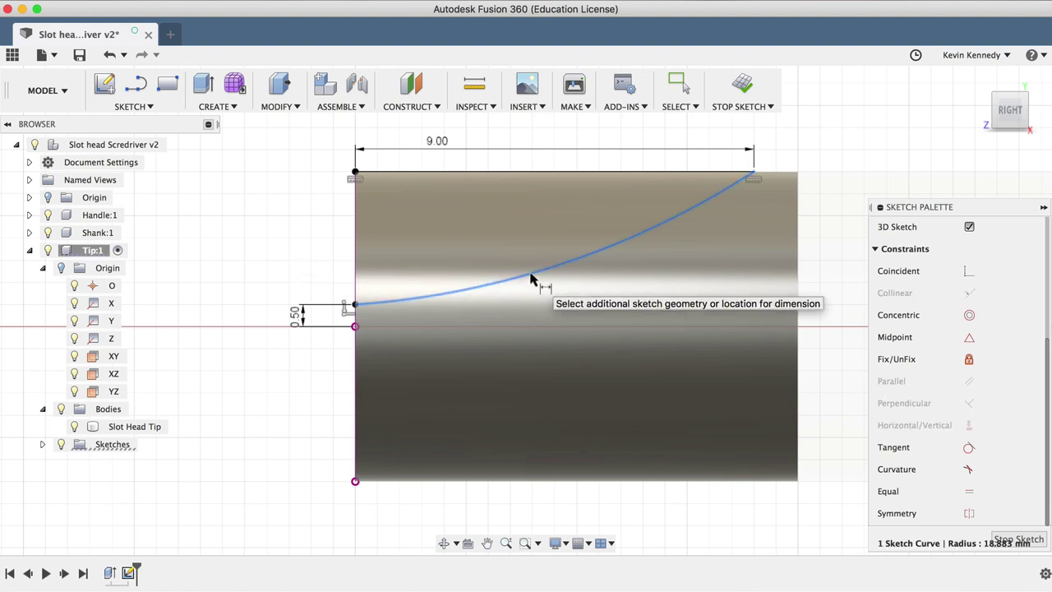
left_click(484, 229)
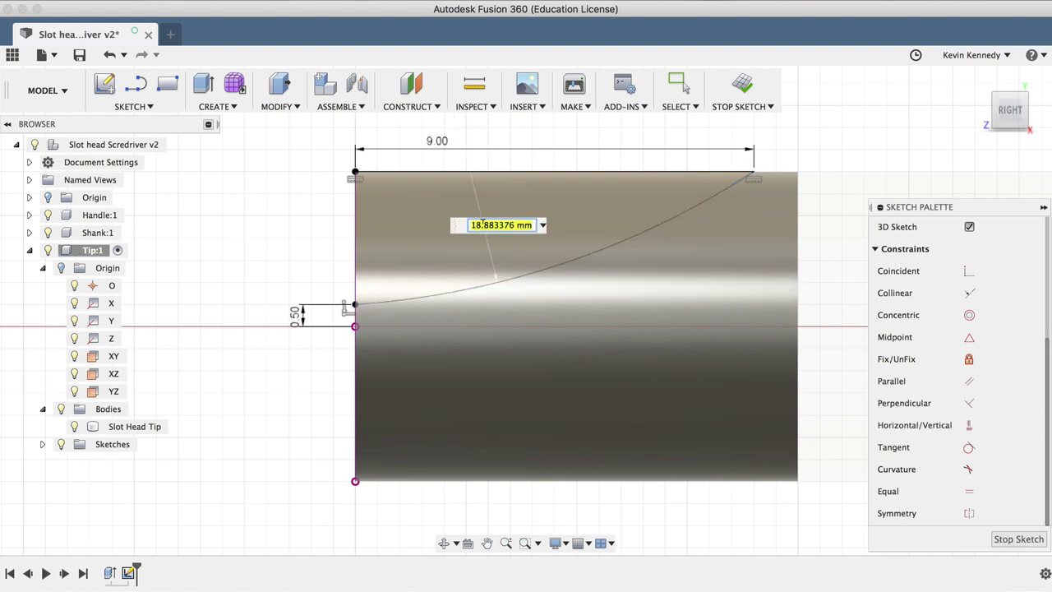
key("Return")
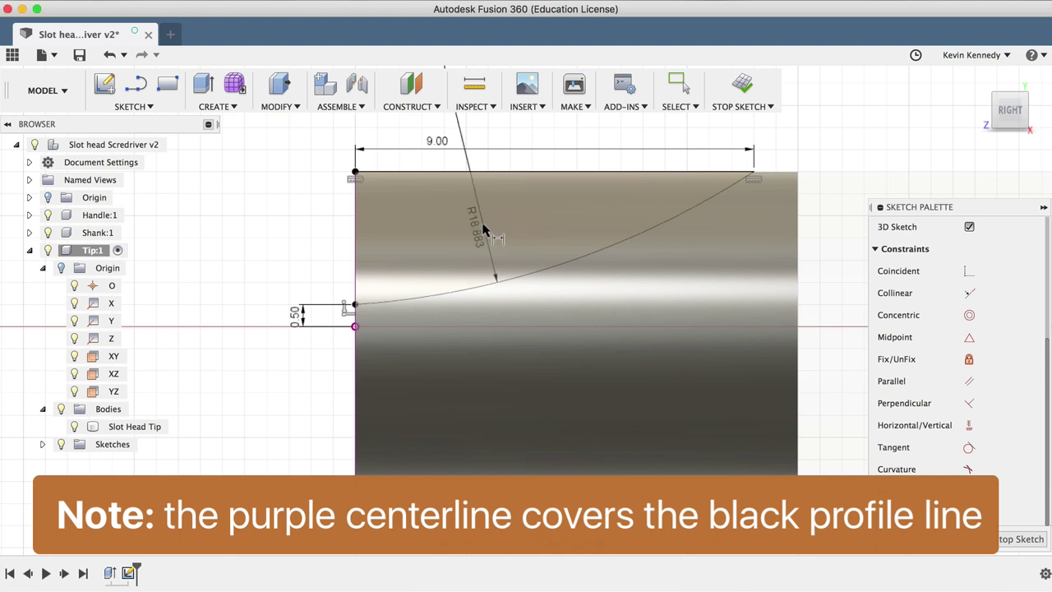
key("Escape")
- Start an Extrude of the closed profile above the arc, using the Two Sides direction and the Cut operation
left_click_drag(1009, 118, 1019, 123)
scroll(342, 242, "up", 1)
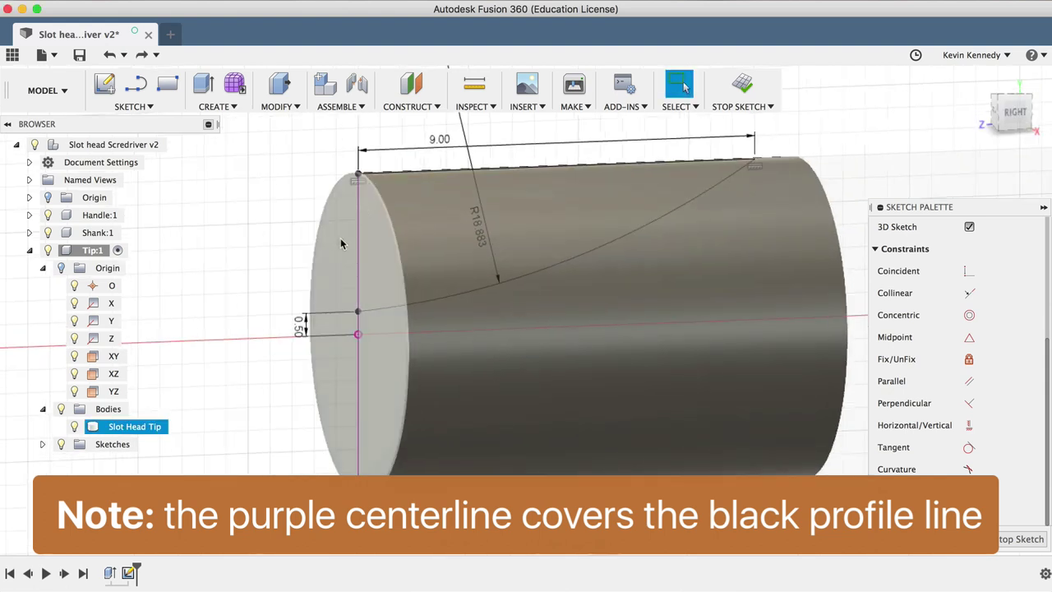
key("e")
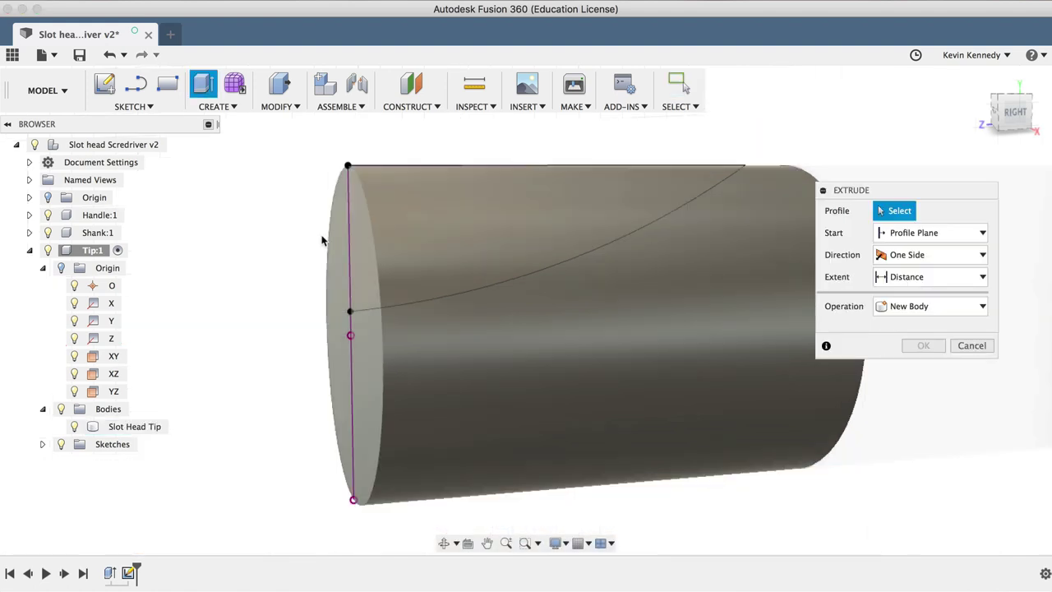
left_click(406, 240)
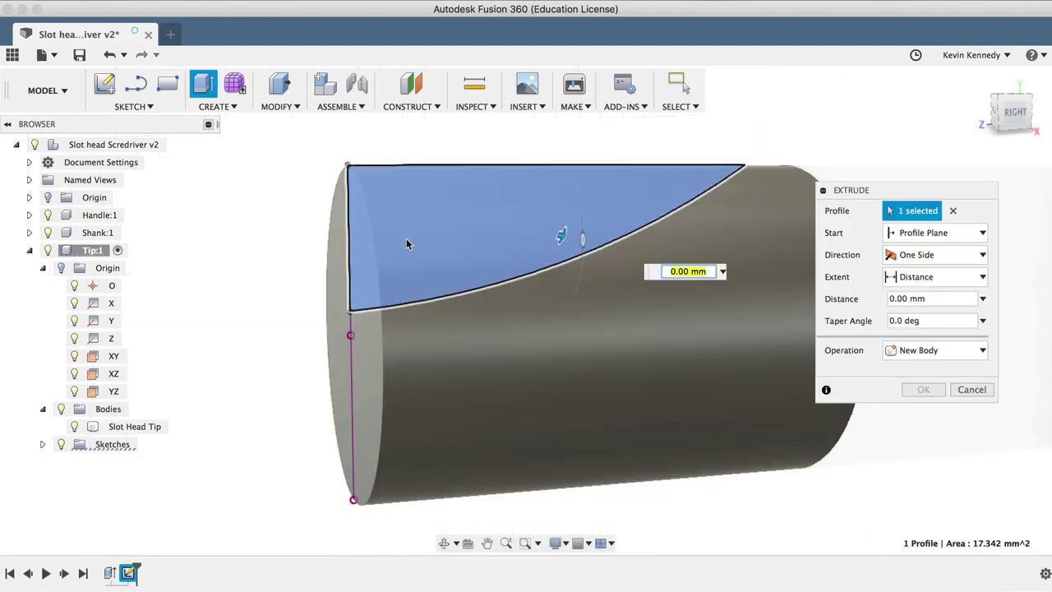
left_click(919, 258)
left_click(926, 296)
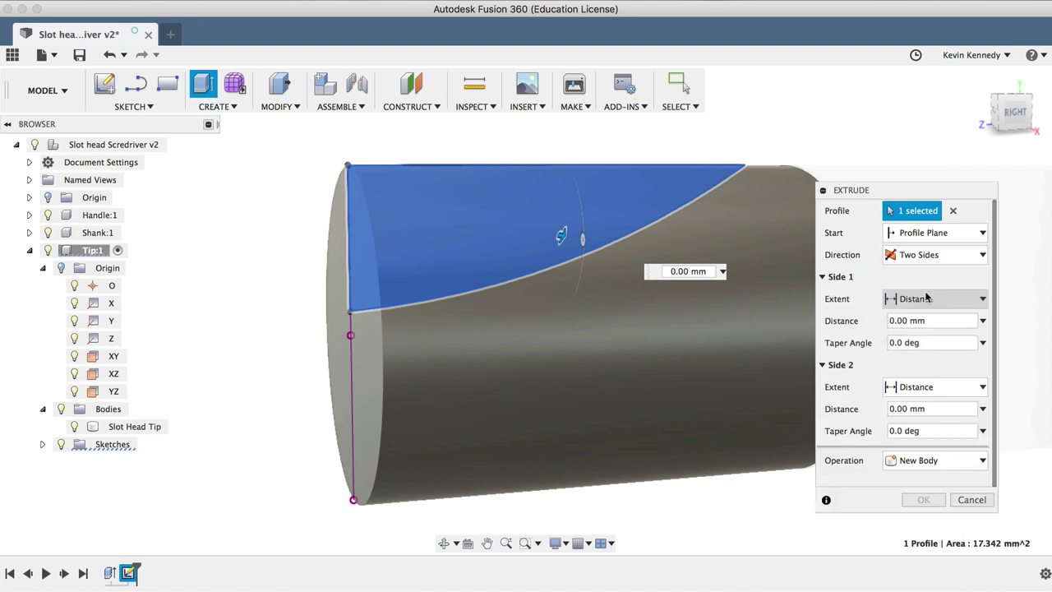
left_click_drag(884, 190, 877, 132)
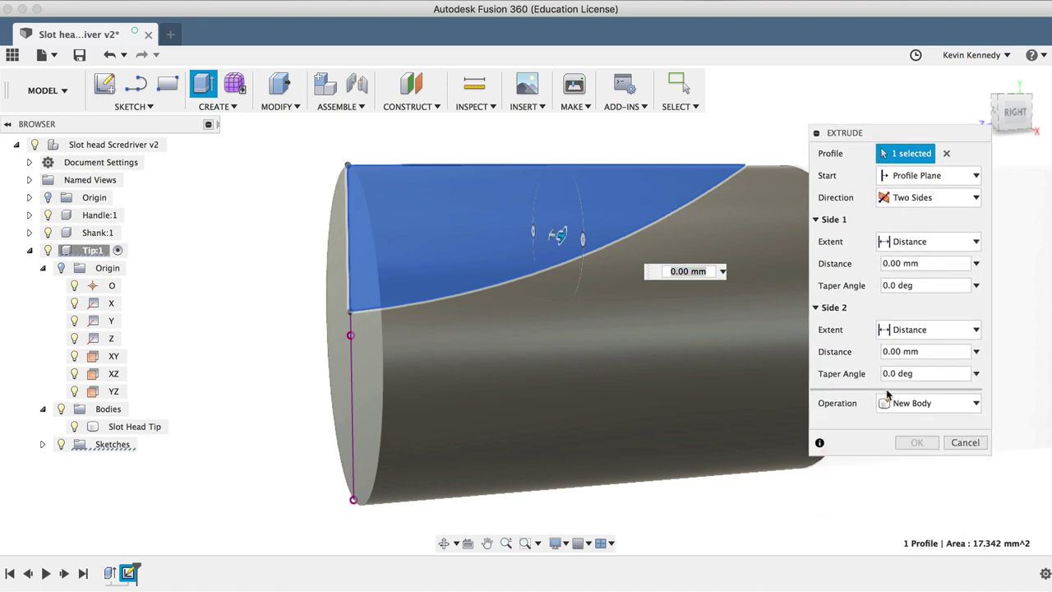
left_click(891, 402)
left_click(896, 437)
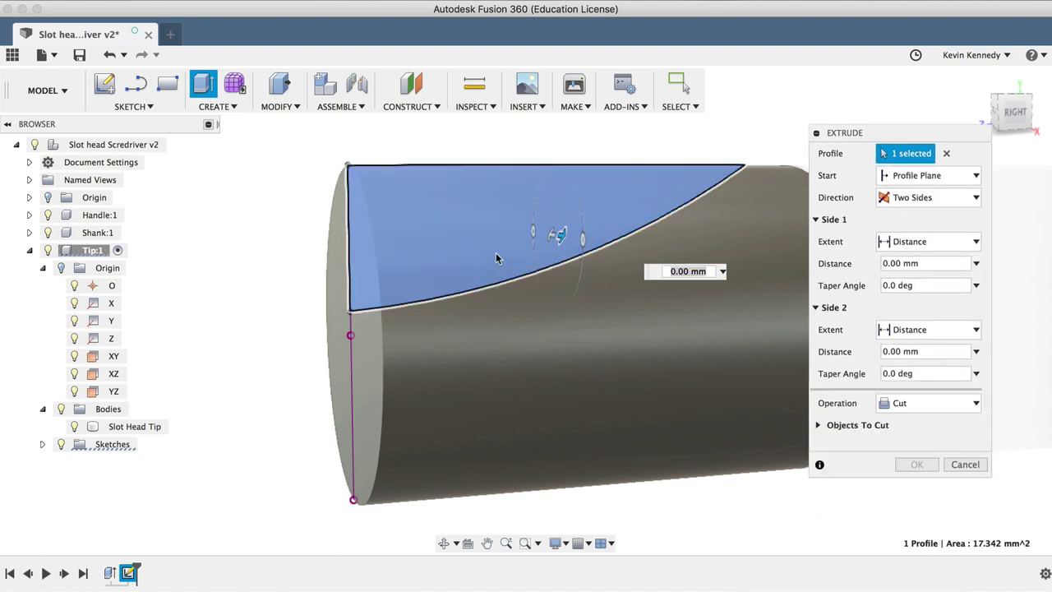
- Set the extent of both Side 1 and Side 2 to All and complete the cut through the tip
left_click_drag(556, 235, 594, 240)
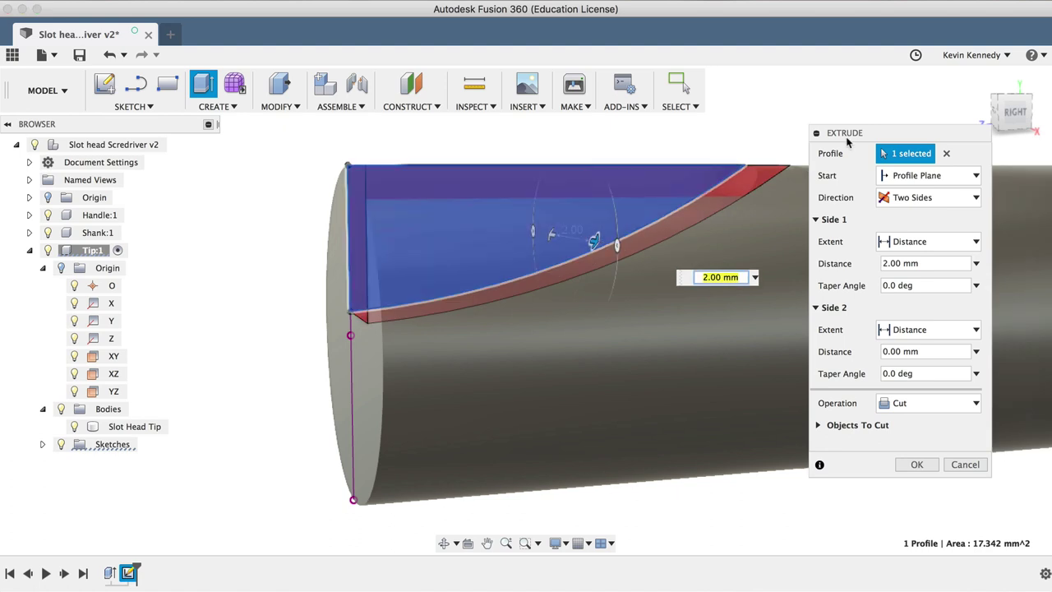
left_click(1001, 105)
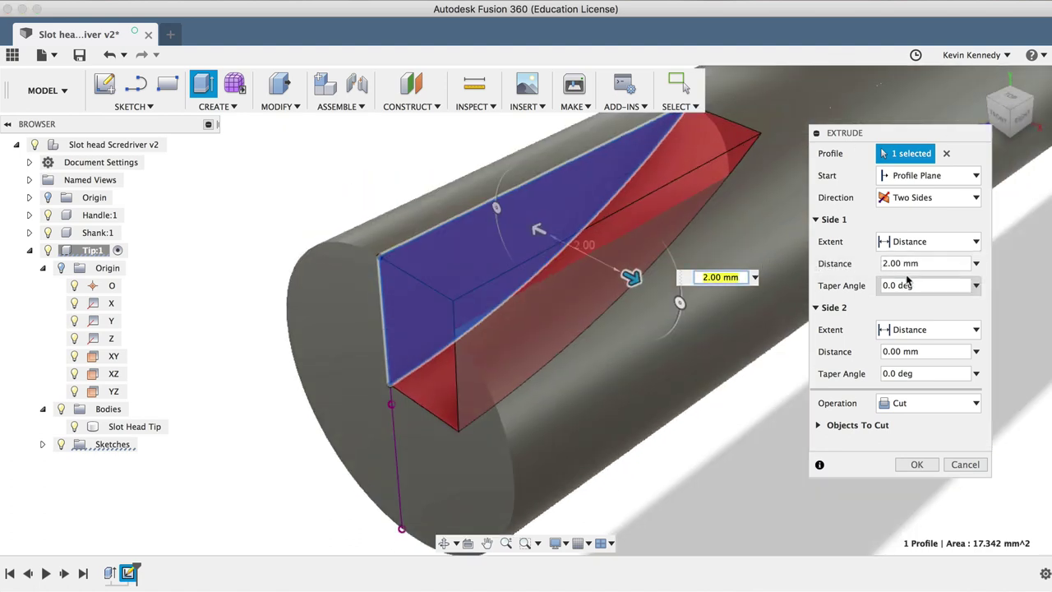
left_click(927, 330)
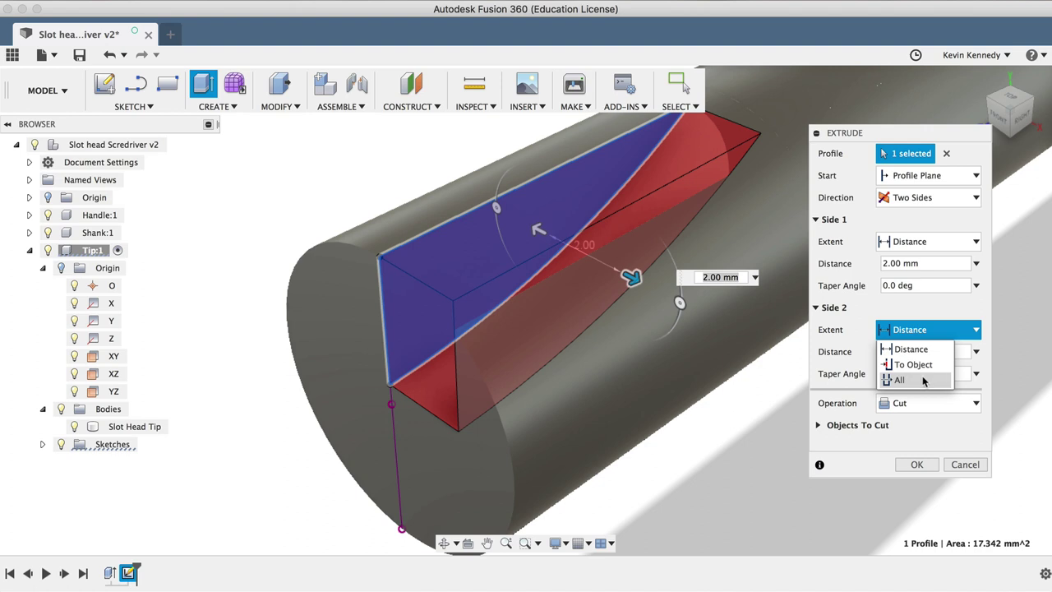
left_click(923, 380)
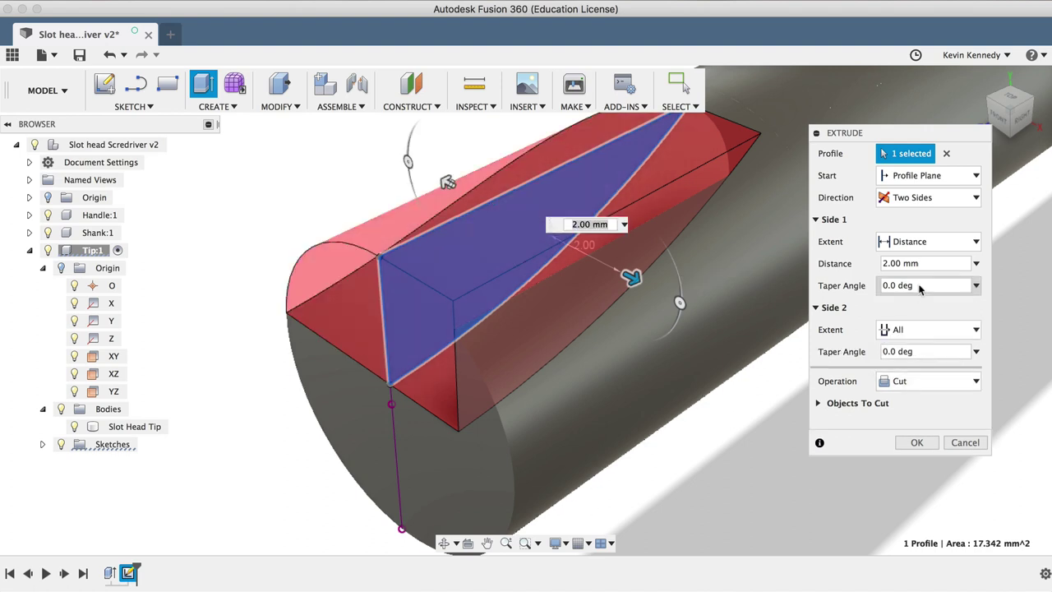
left_click(924, 241)
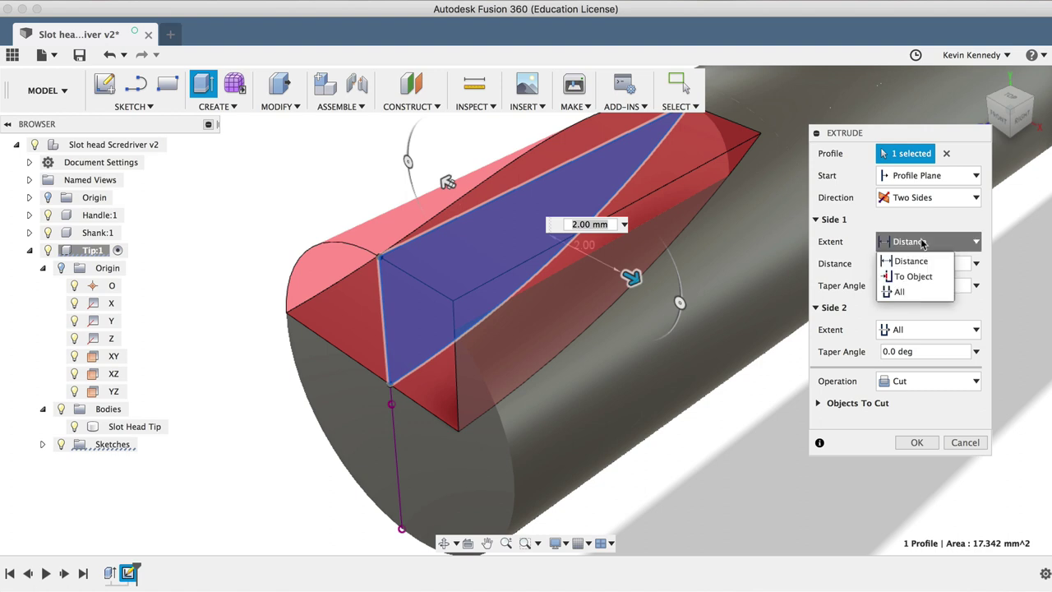
left_click(904, 293)
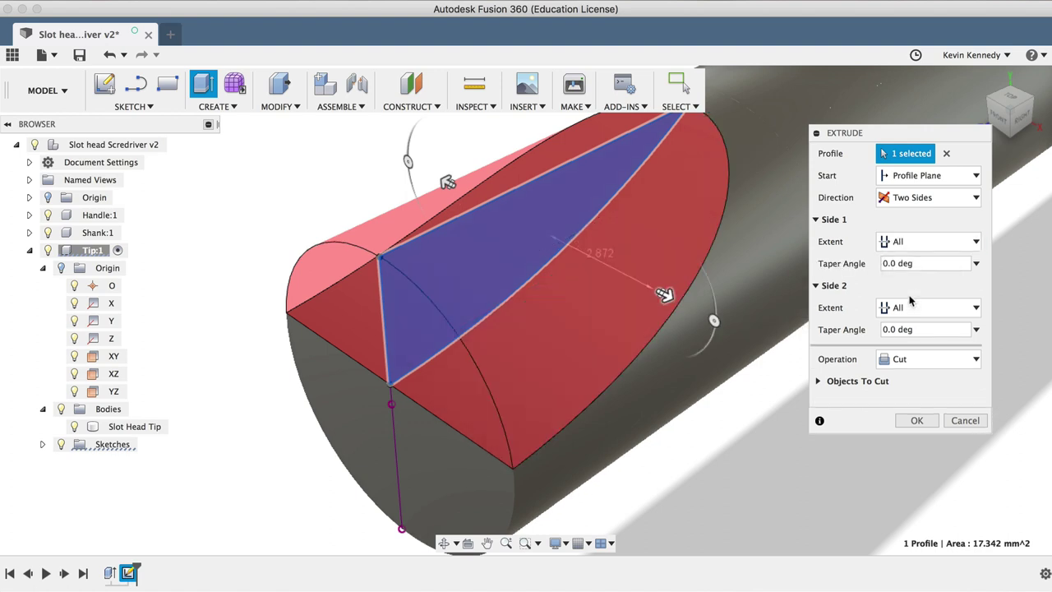
left_click(915, 421)
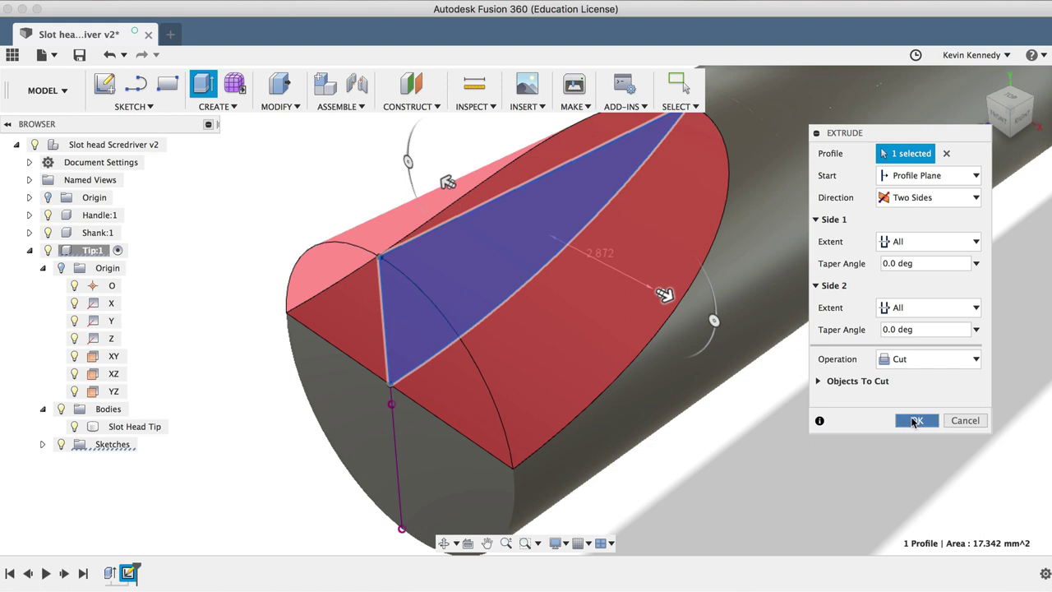
left_click(916, 421)
- Mirror the extruded cut feature across the Tip component's XZ origin plane, using the Features pattern type
scroll(912, 422, "down", 3)
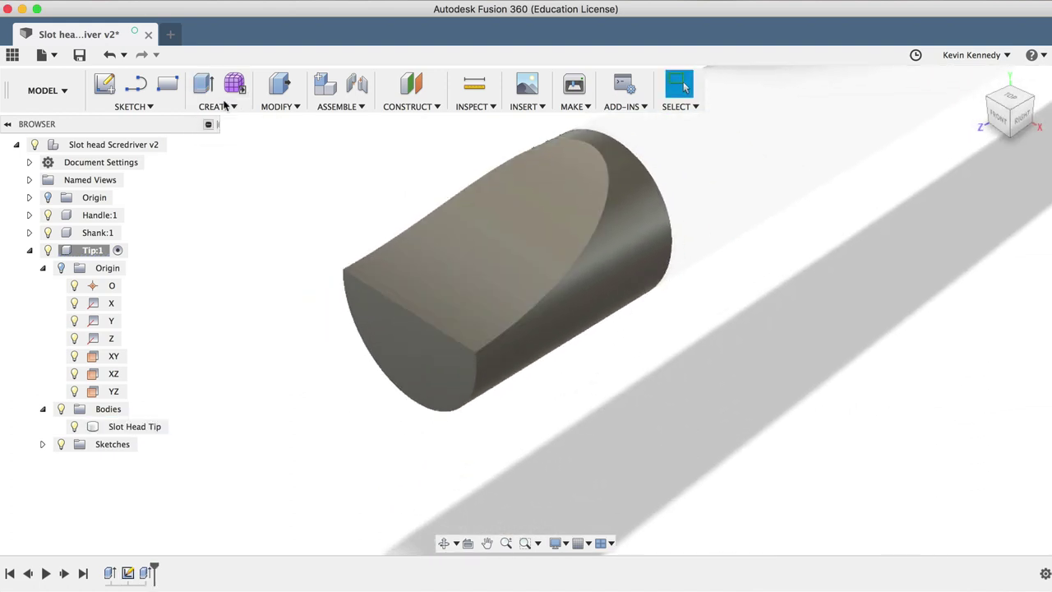
left_click(220, 106)
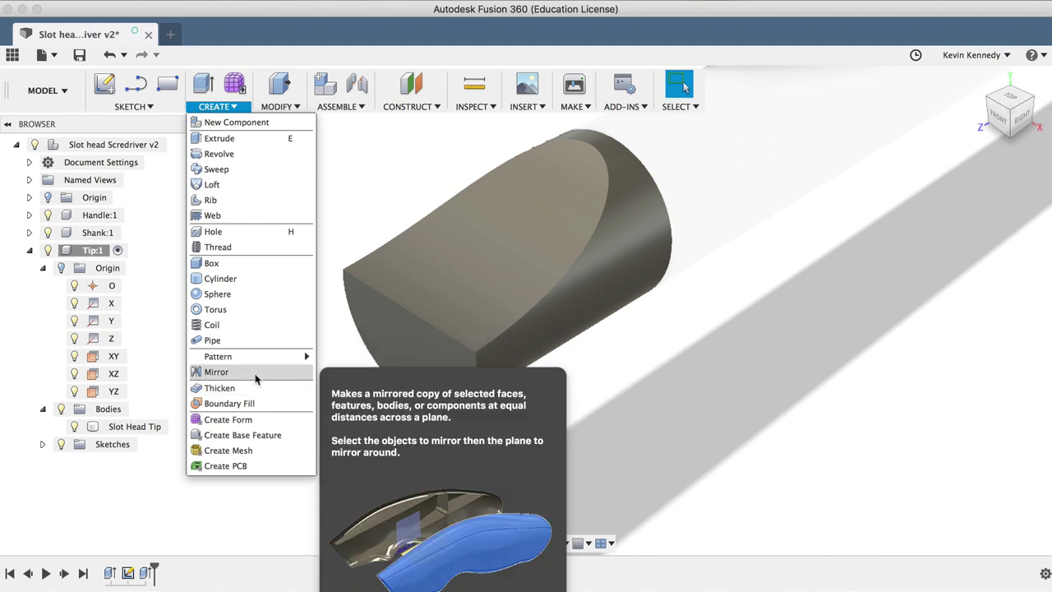
left_click(255, 373)
left_click(924, 156)
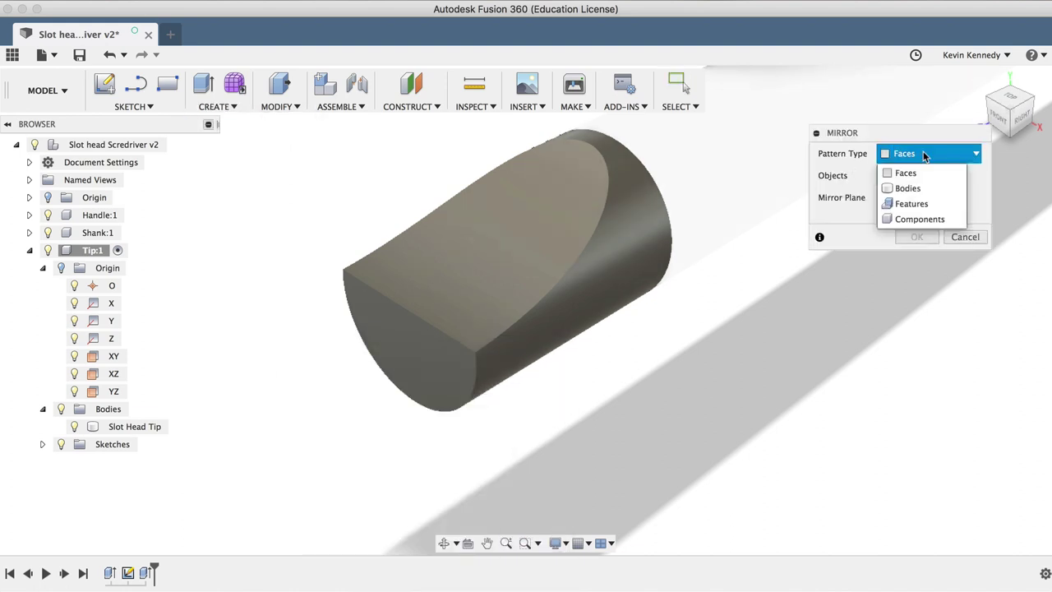
left_click(923, 207)
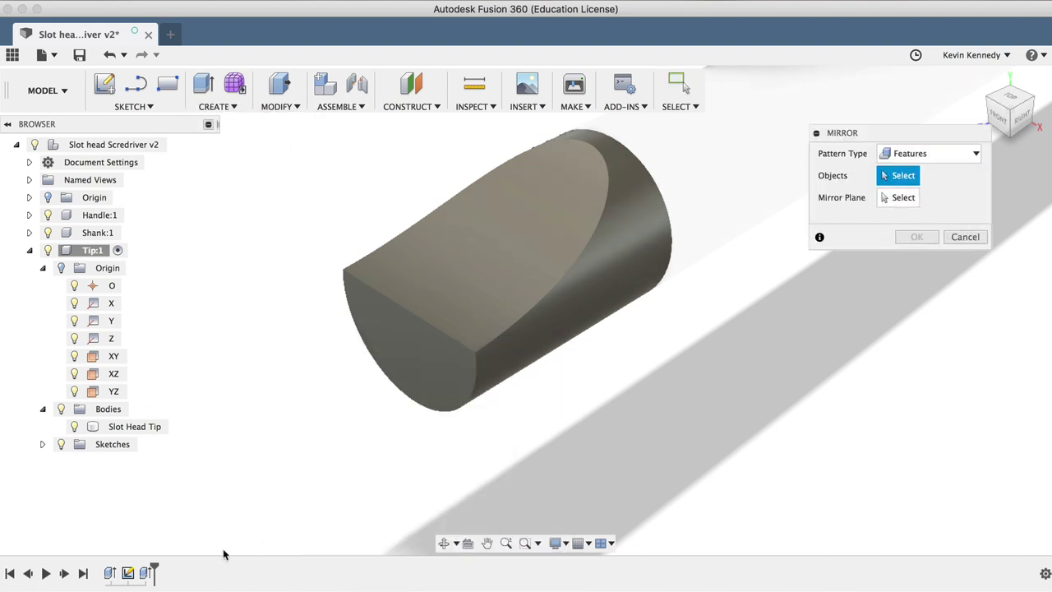
left_click(146, 574)
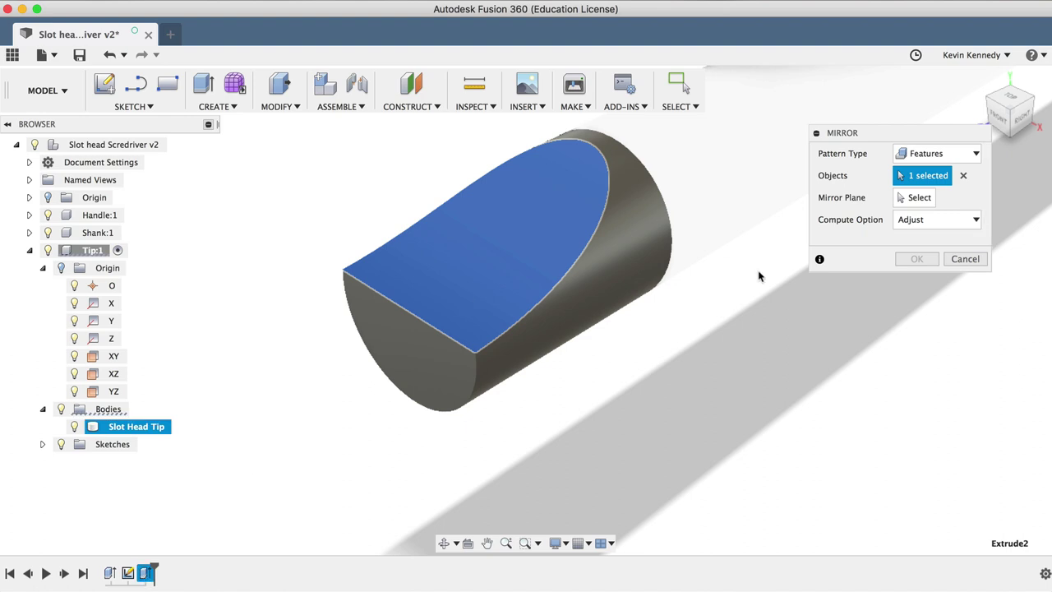
left_click(915, 198)
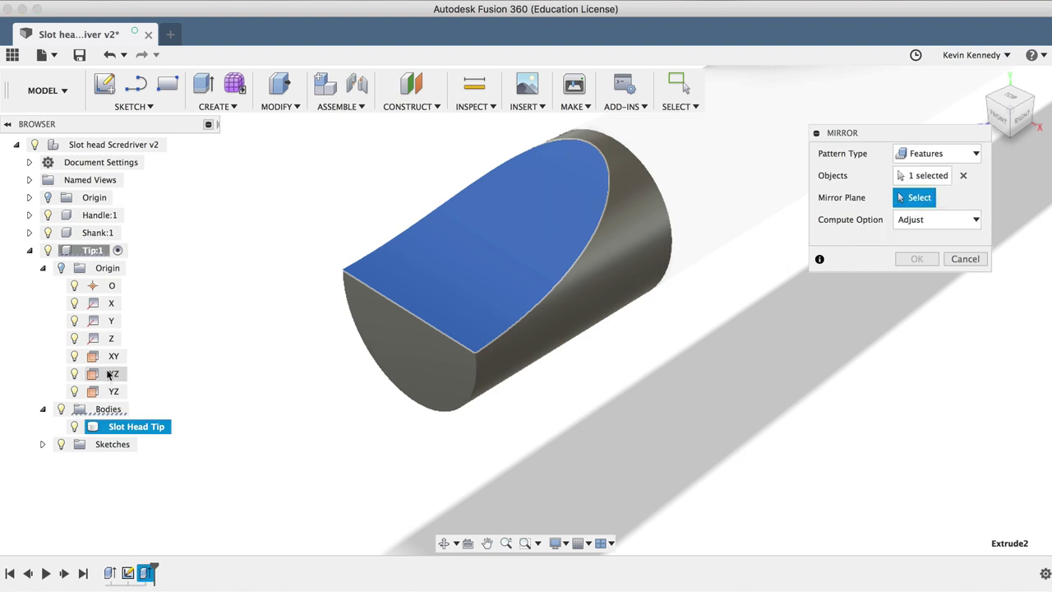
left_click(112, 374)
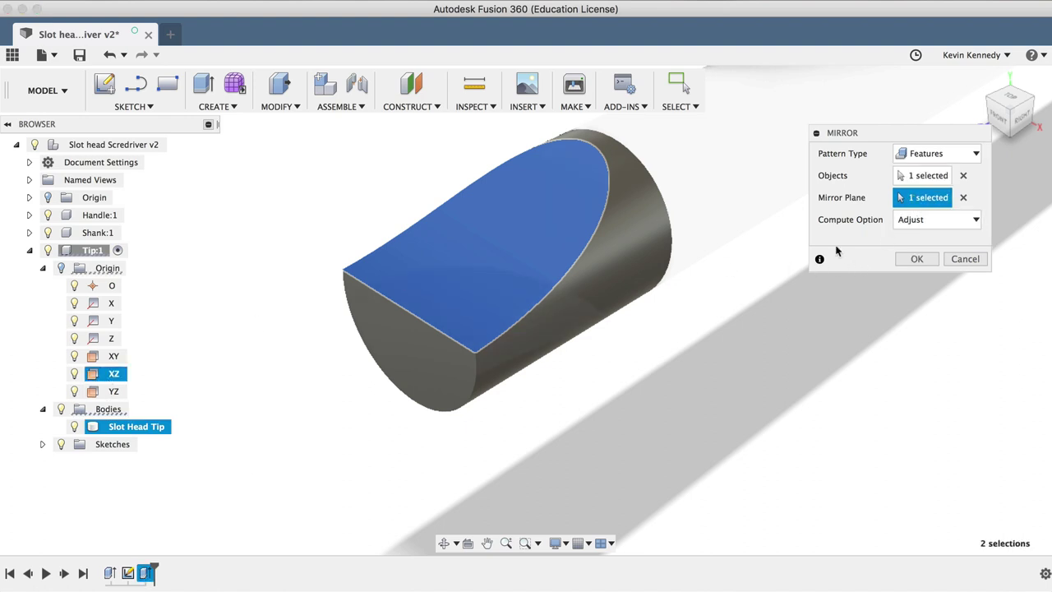
left_click(916, 260)
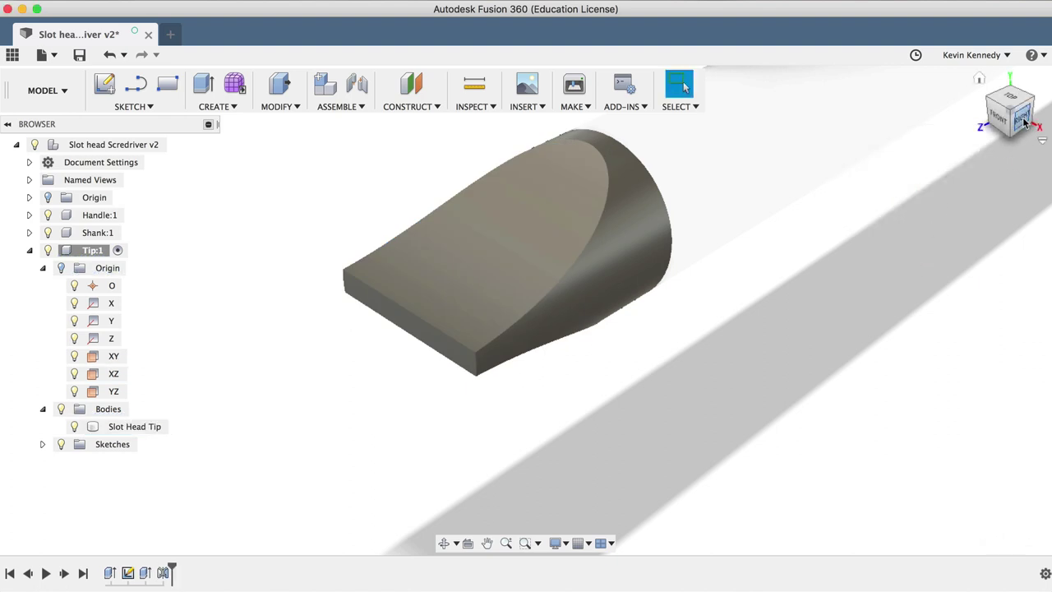
- Check the mirrored tip from the side and activate the top-level screwdriver component
left_click(1023, 122)
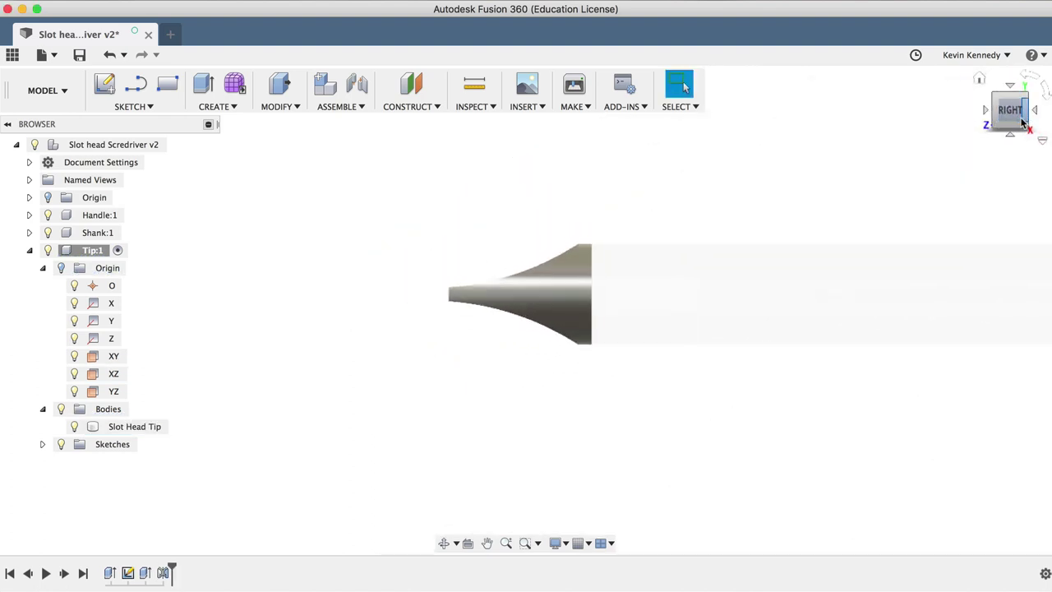
left_click(979, 78)
left_click(464, 278)
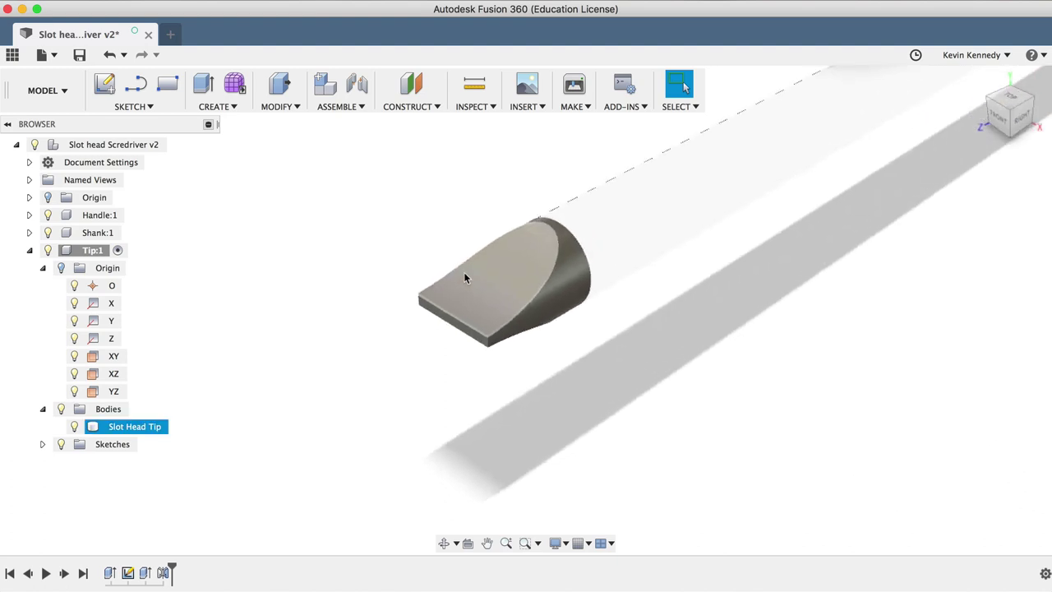
scroll(464, 278, "down", 3)
scroll(464, 278, "down", 5)
left_click(464, 277)
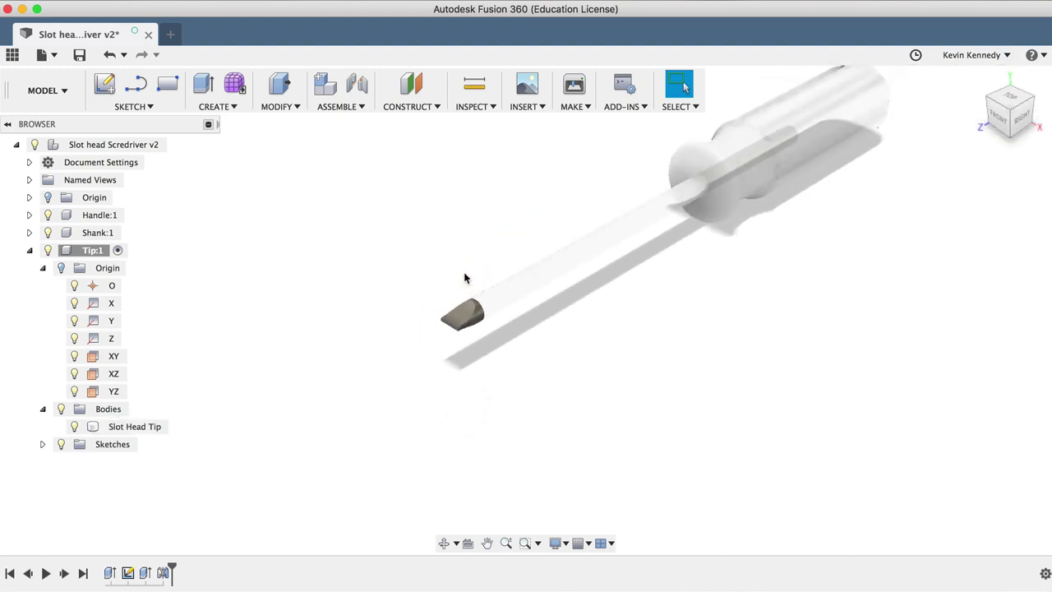
left_click(180, 144)
scroll(477, 256, "up", 3)
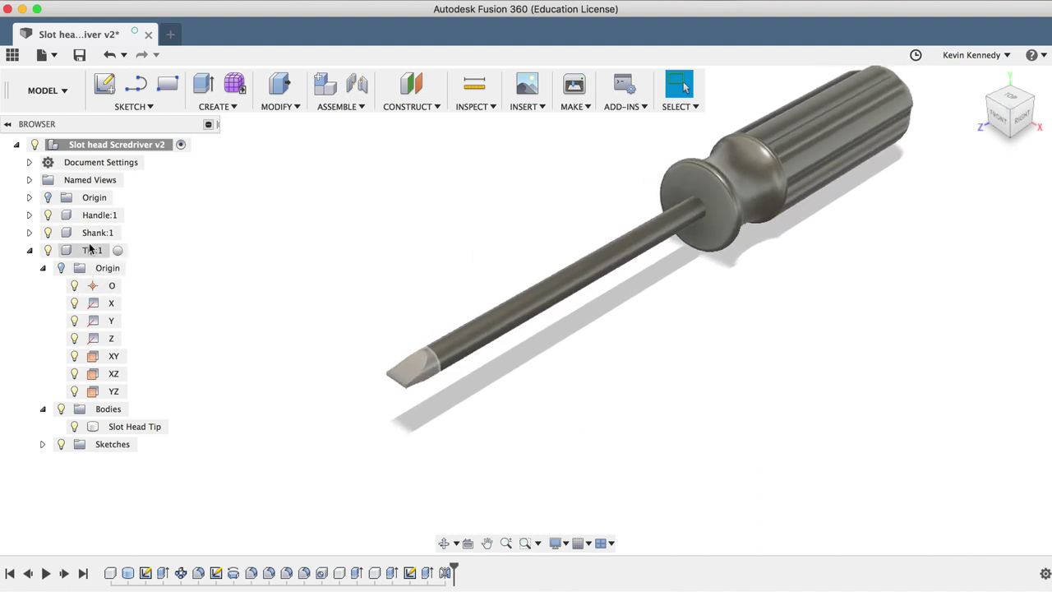
- Find the plastic appearances in the library and apply Acrylic (Red) to the Handle component
right_click(97, 218)
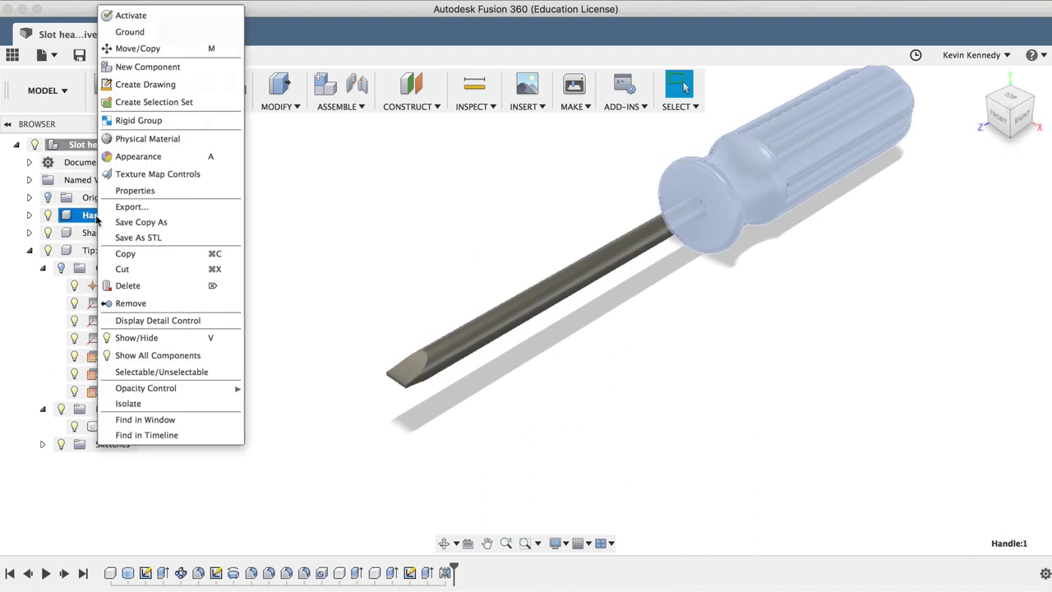
left_click(156, 157)
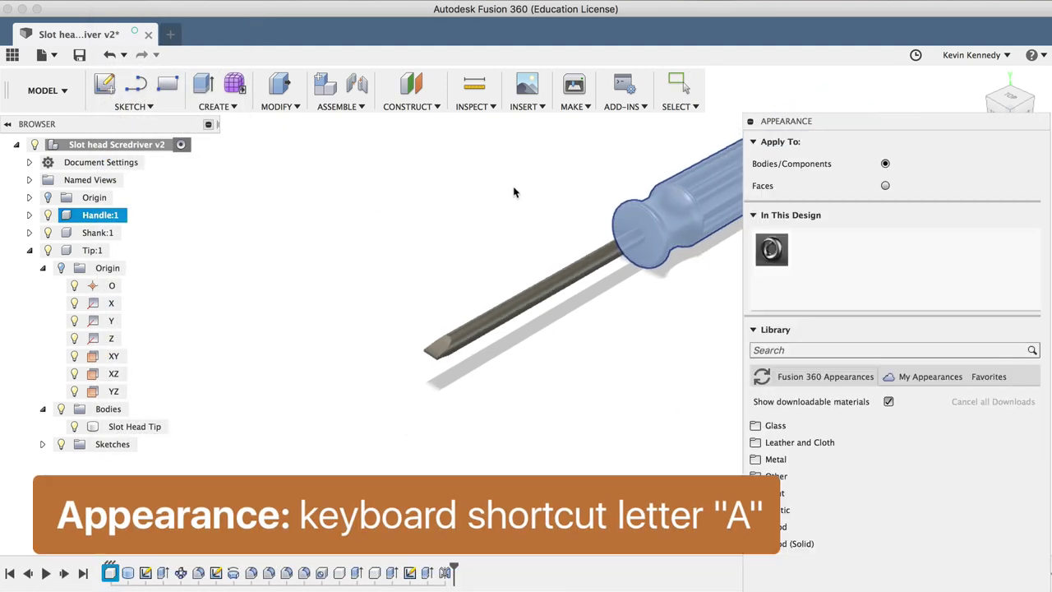
left_click(859, 348)
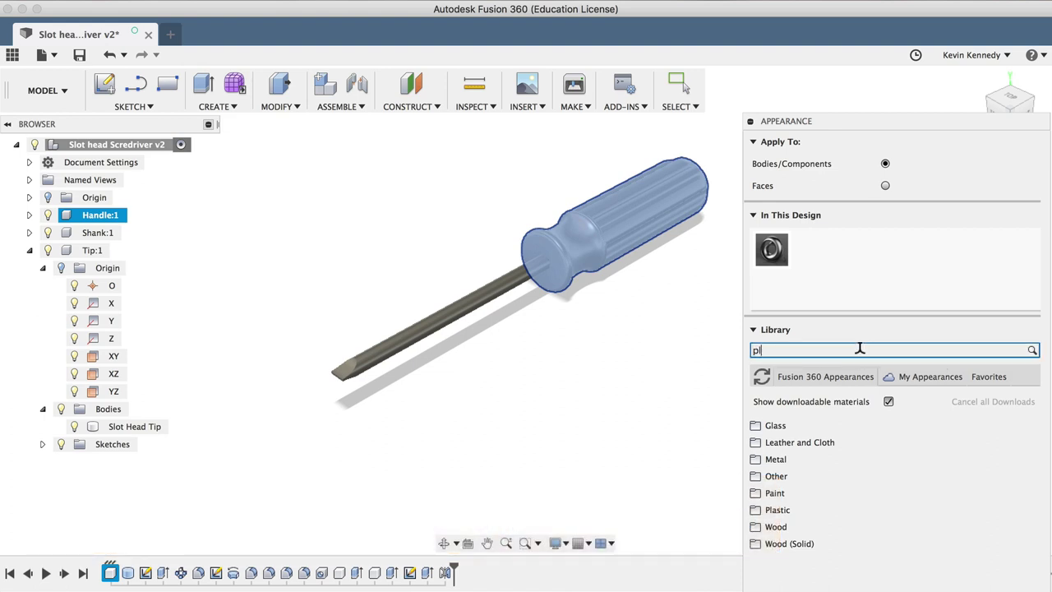
type("plastic")
left_click_drag(767, 578, 629, 235)
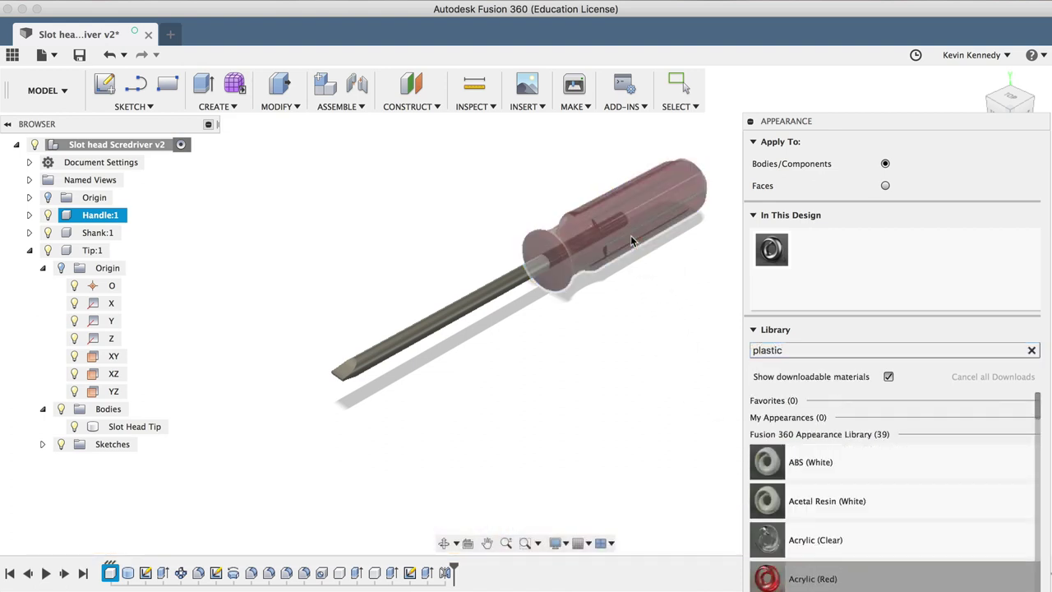
- Search the appearance library for chrome and apply the Chrome appearance to the screwdriver's shank
left_click(789, 343)
key("BackSpace")
key("BackSpace")
type("chrome")
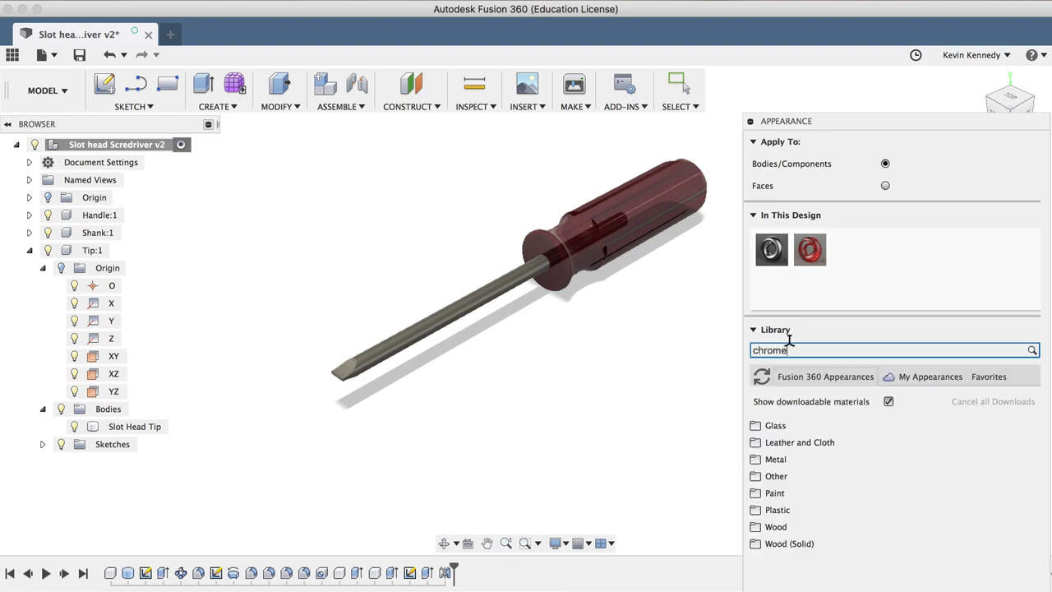
left_click_drag(766, 462, 493, 294)
- Search the appearance library for steel and apply Steel - Satin to the slot head tip
left_click(773, 350)
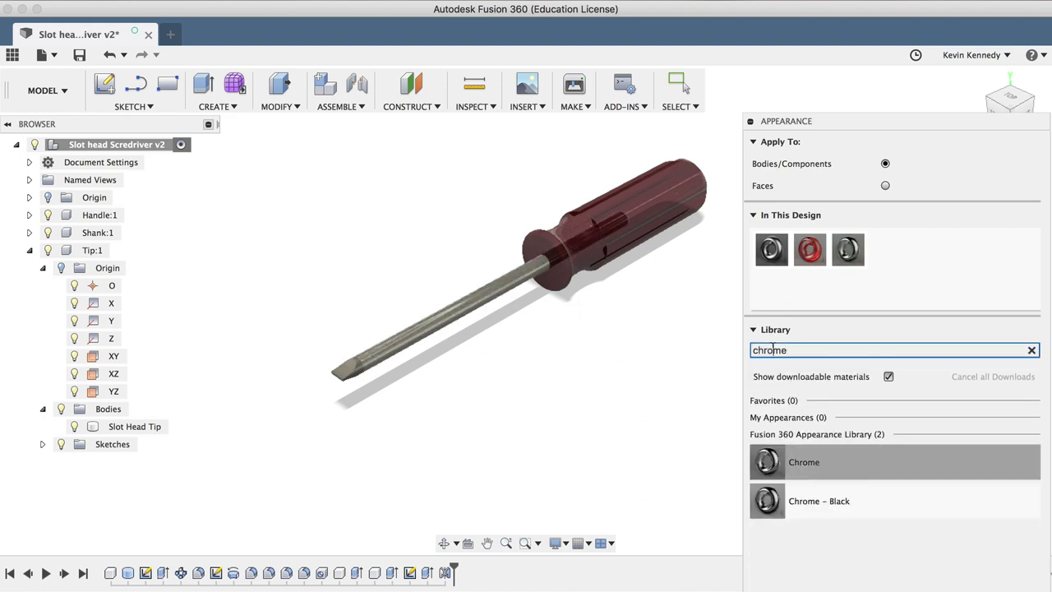
type("steel")
scroll(810, 488, "down", 5)
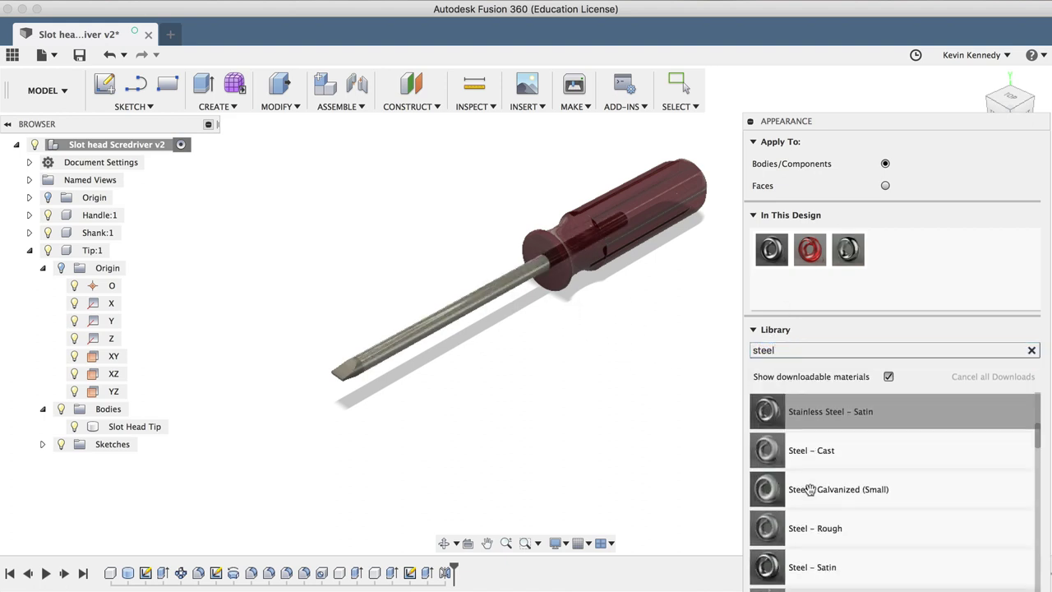
left_click_drag(810, 489, 349, 379)
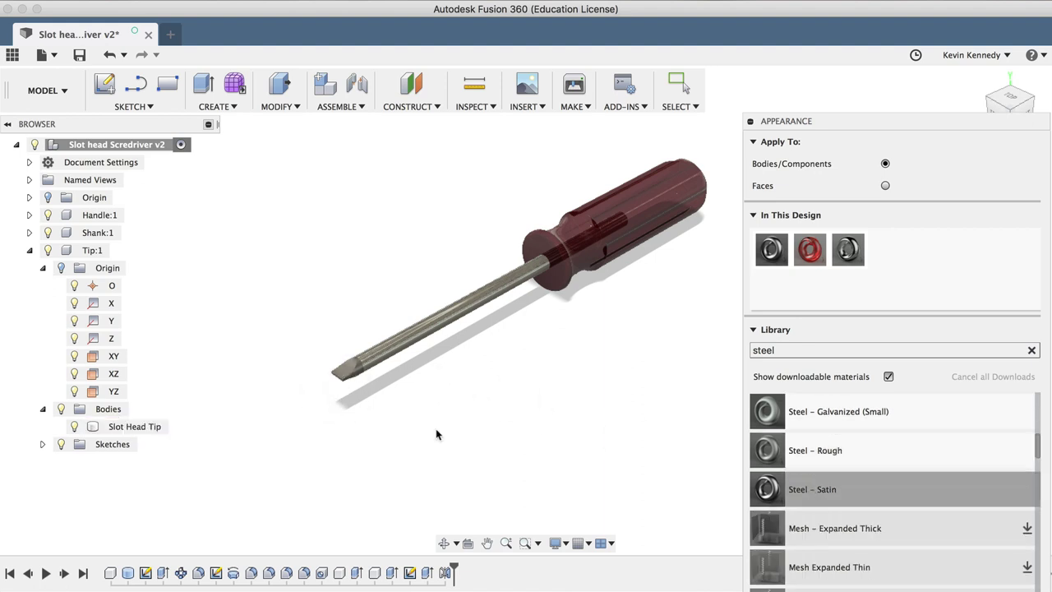
- Darken the design's Steel - Satin appearance to RGB 136, 133, 133 and finish assigning appearances
double_click(771, 249)
left_click_drag(733, 243, 728, 238)
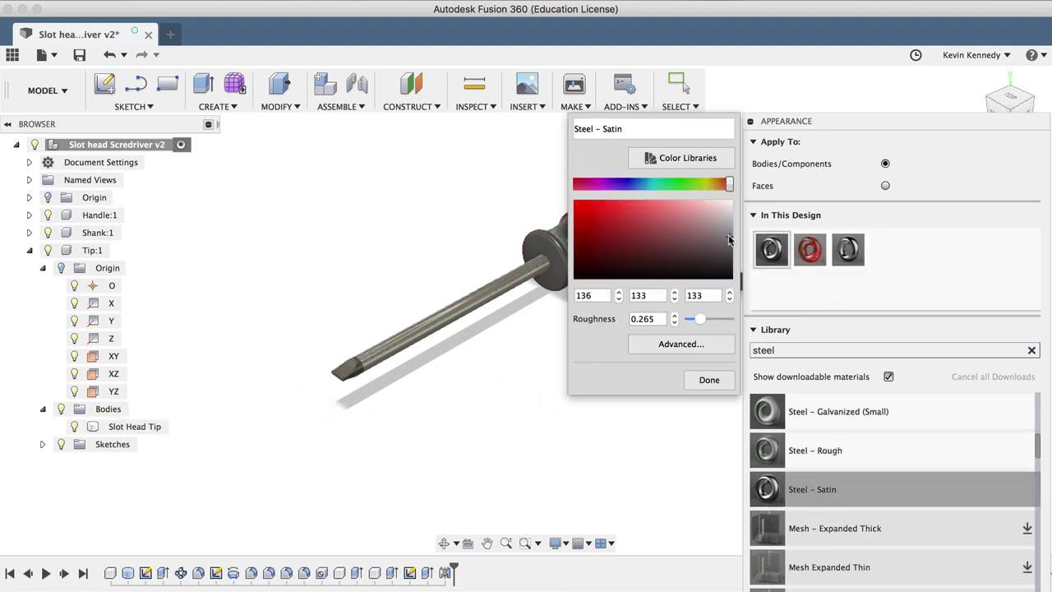
left_click(709, 380)
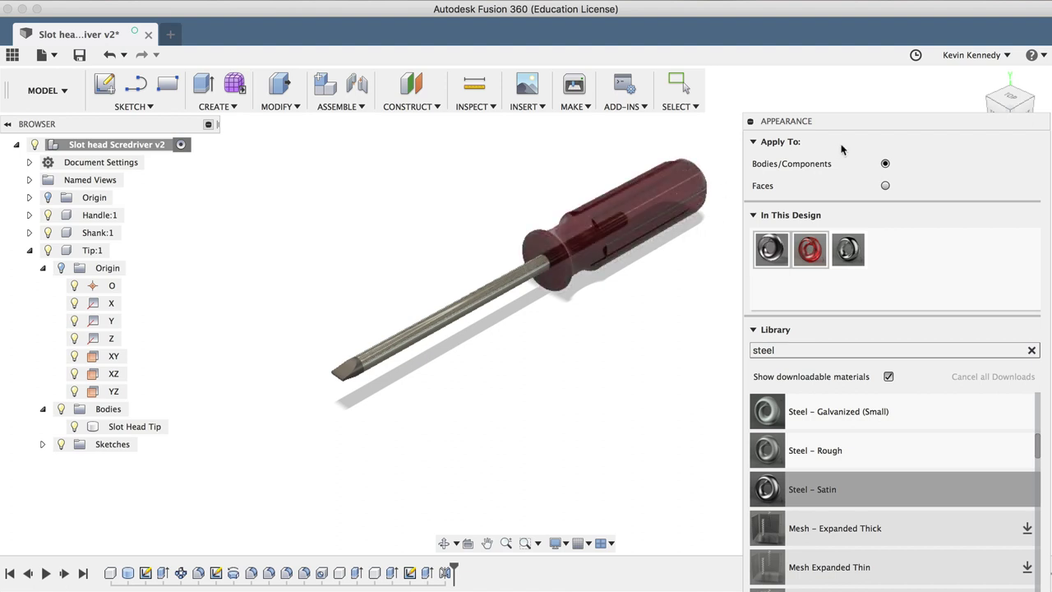
left_click_drag(828, 122, 816, 61)
left_click(1014, 568)
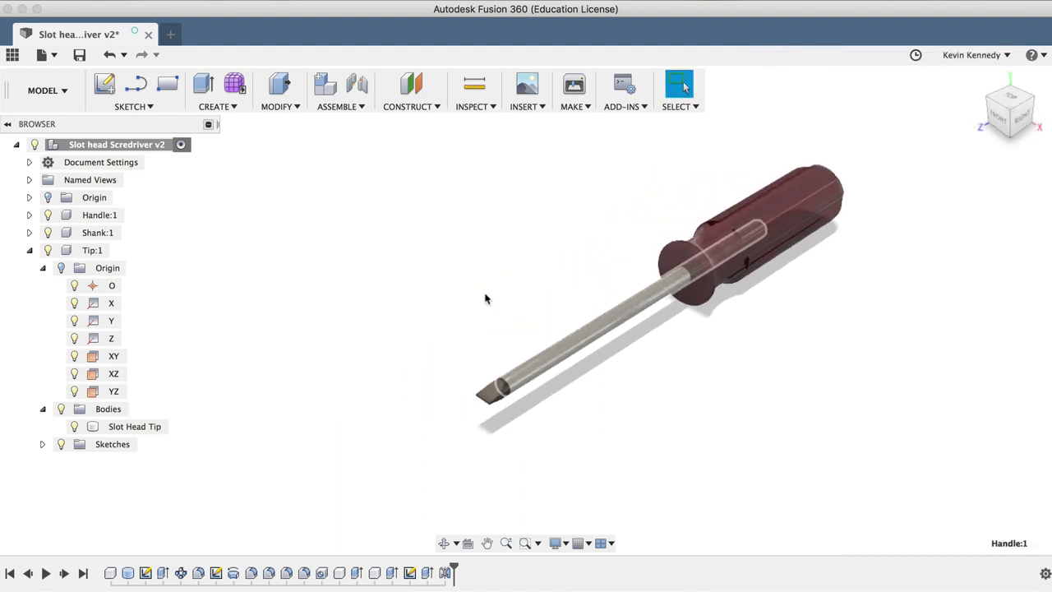
- Examine the finished screwdriver by orbiting around to the back end of the handle
left_click(444, 543)
left_click_drag(599, 394, 625, 238)
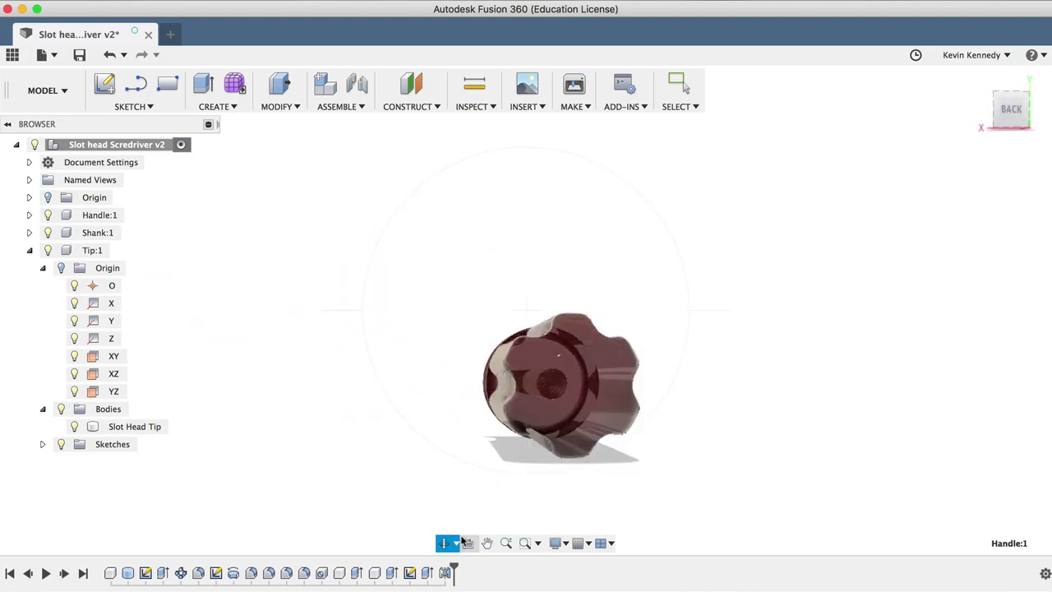
left_click(456, 543)
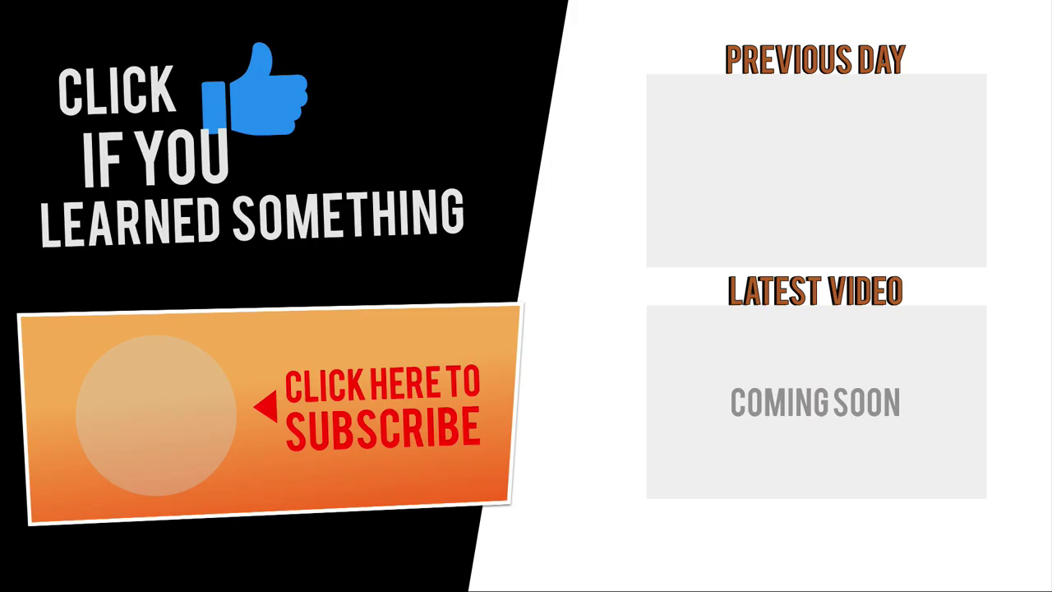